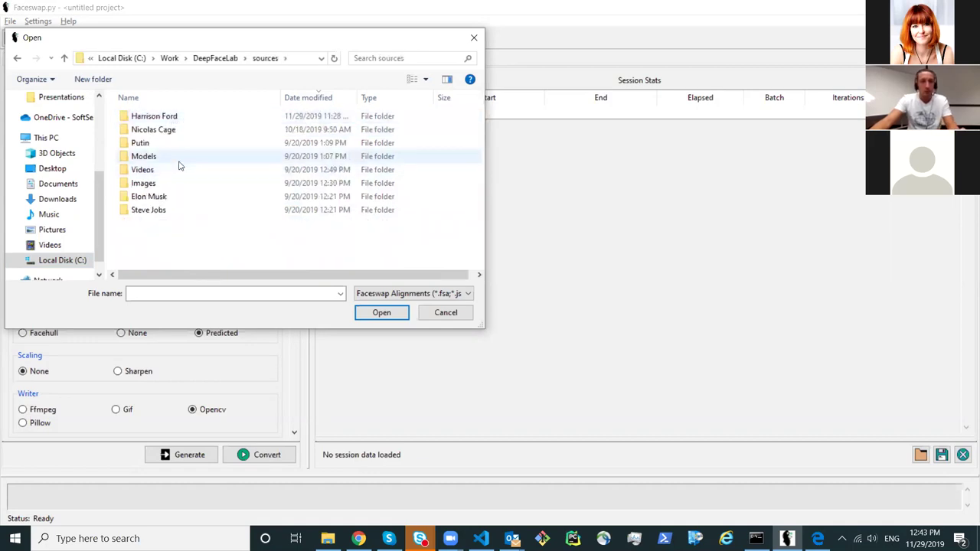
double_click(176, 158)
double_click(159, 121)
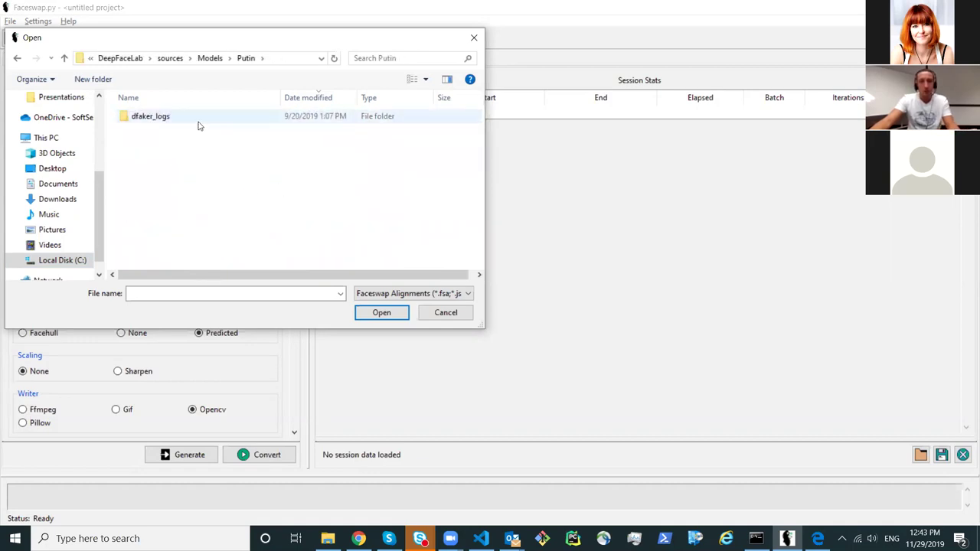
left_click(18, 60)
left_click(18, 60)
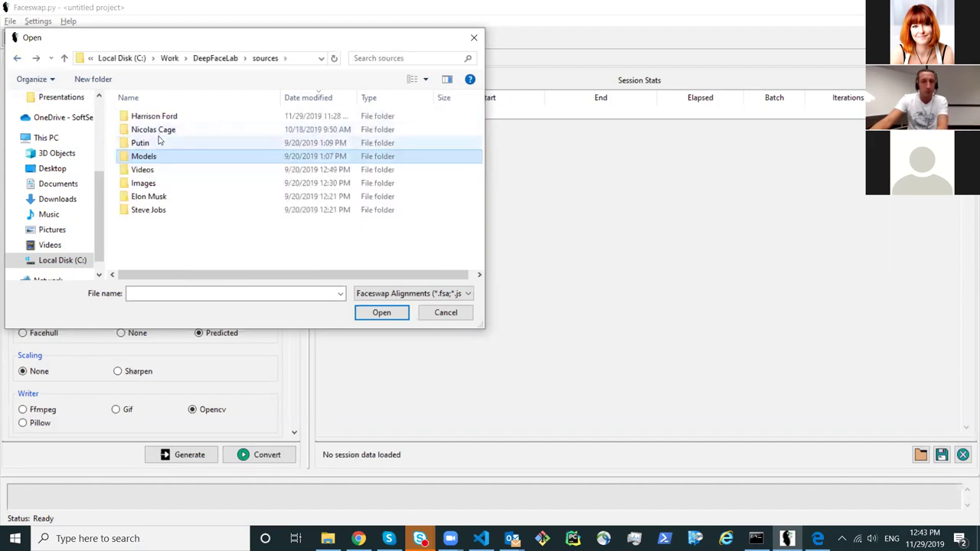
double_click(151, 197)
left_click(51, 58)
left_click(51, 59)
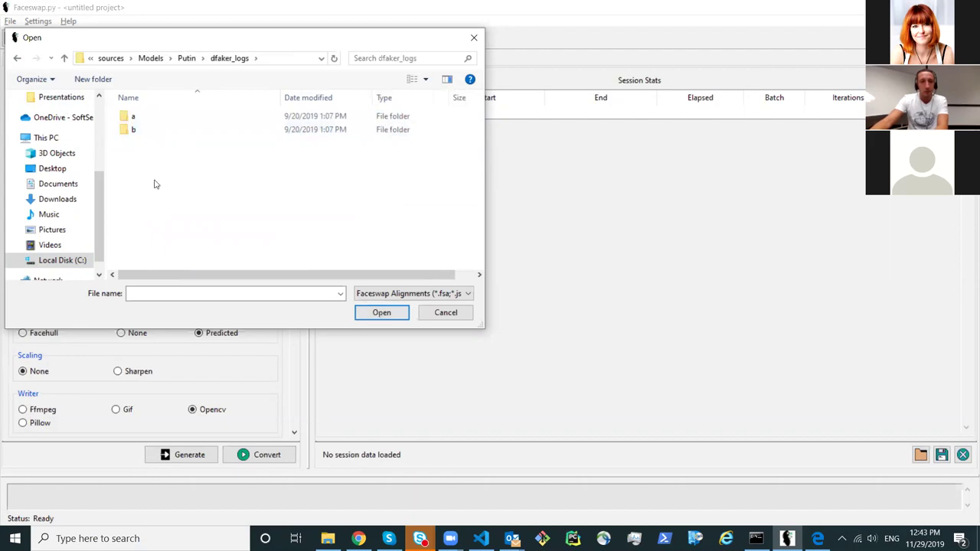
double_click(134, 114)
left_click(152, 116)
left_click(381, 312)
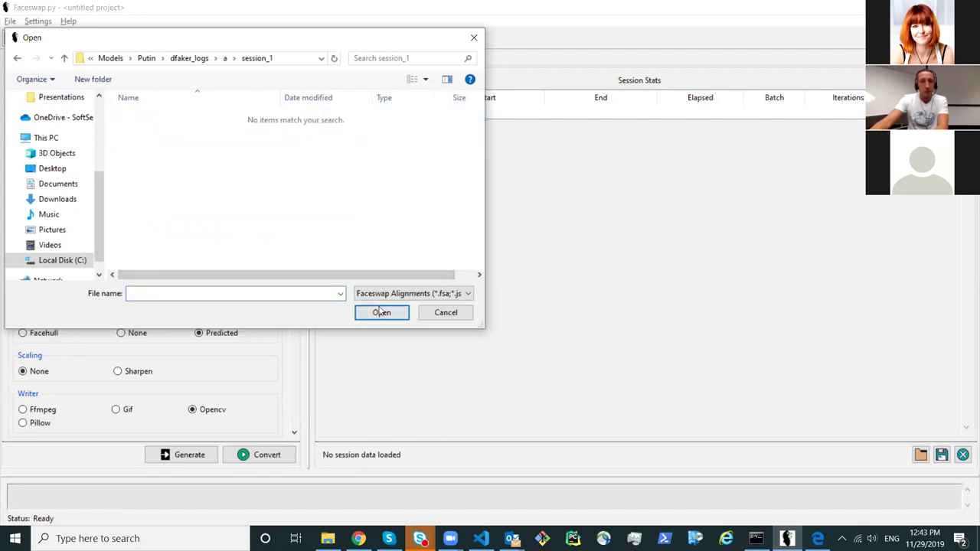
left_click(442, 314)
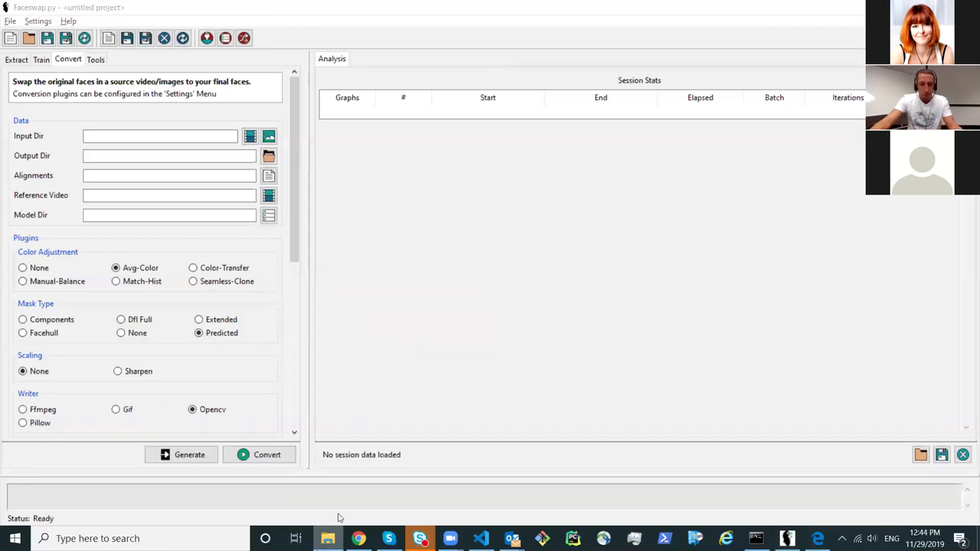
- Switch to File Explorer and open the folder C:\Work\DeepFaceLab\sources\Putin\extracted
left_click(327, 538)
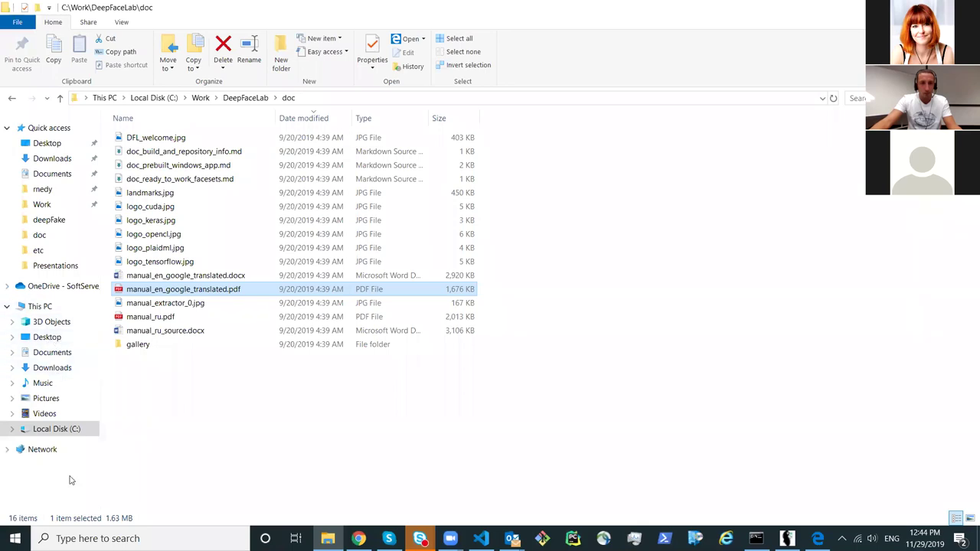
left_click(58, 429)
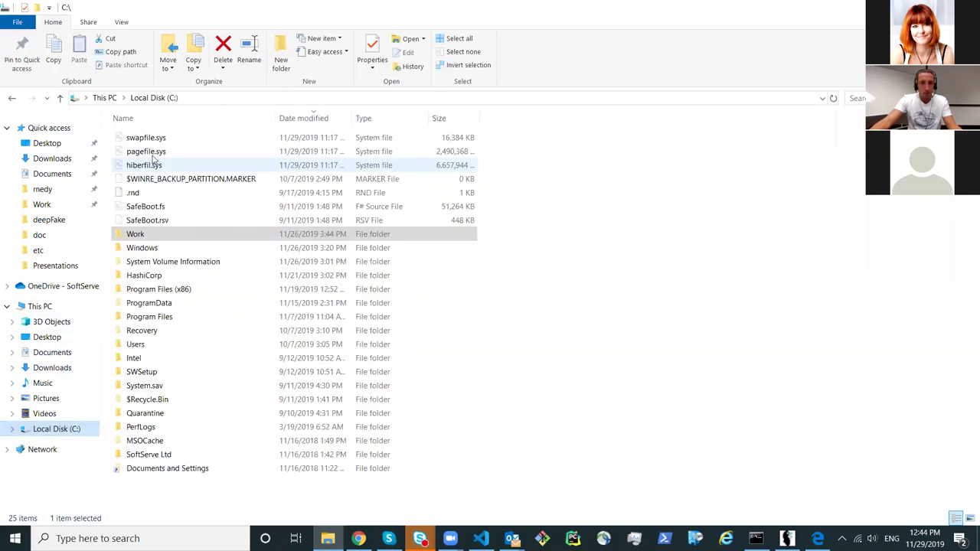
double_click(150, 234)
double_click(161, 154)
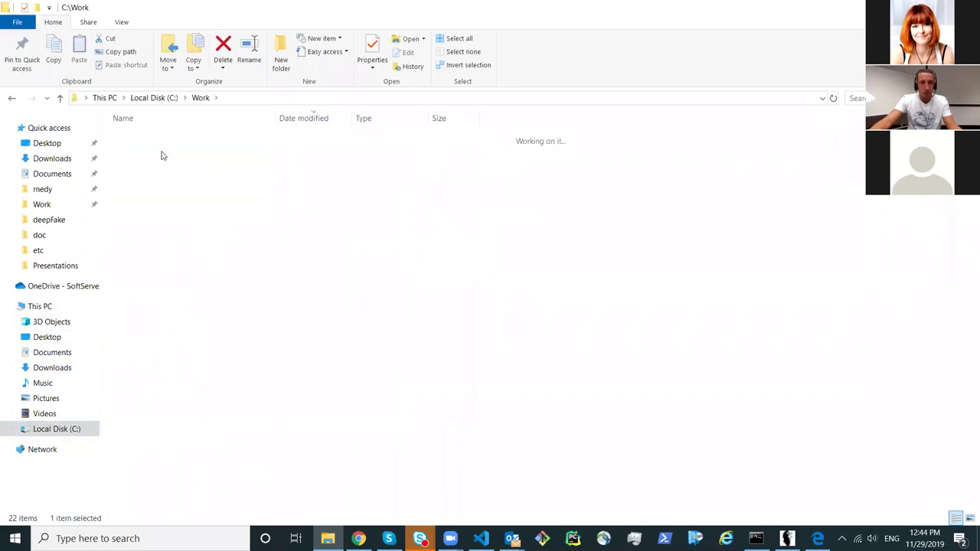
key("alt+Left")
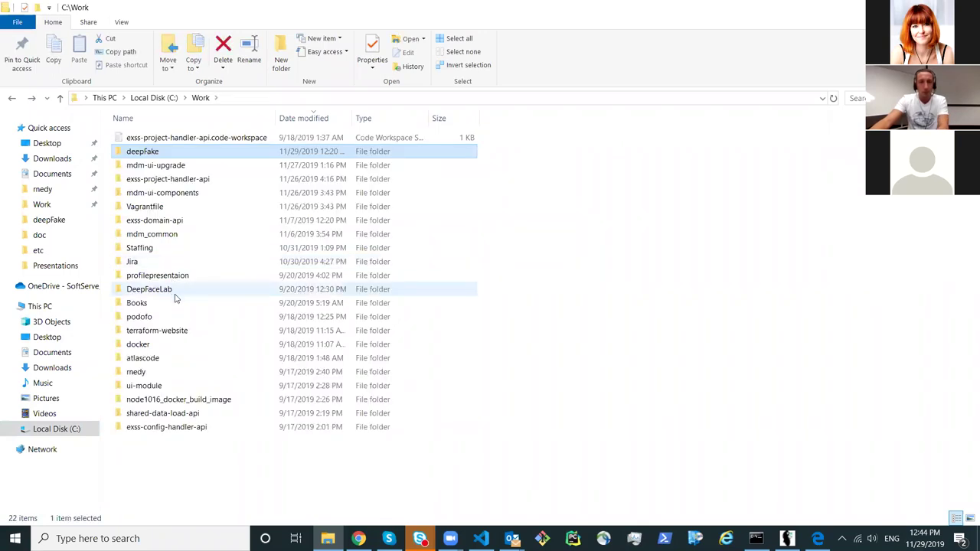
double_click(177, 288)
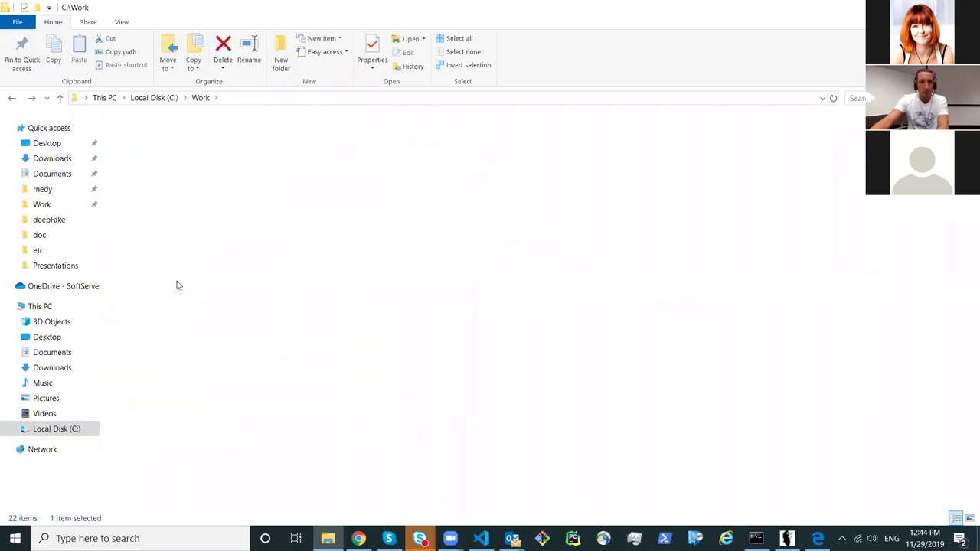
double_click(175, 264)
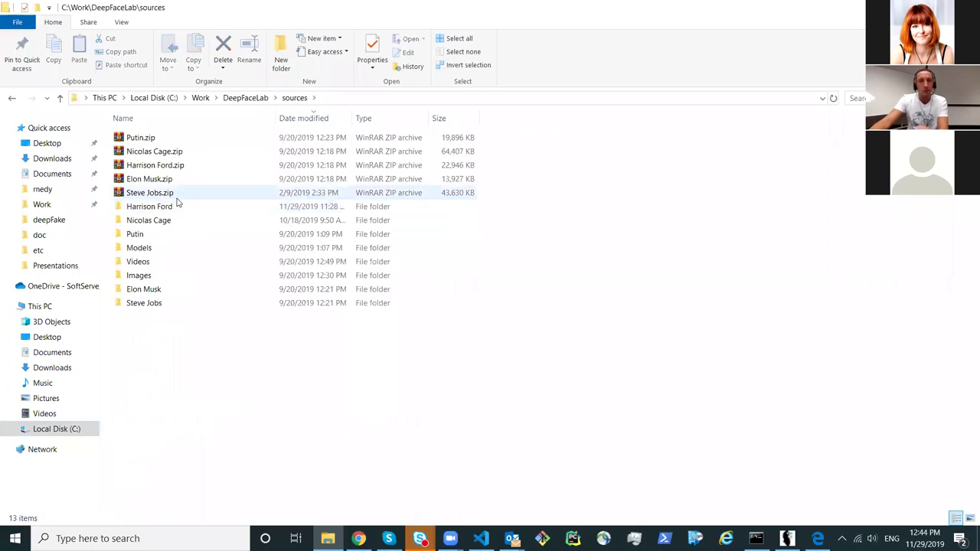
double_click(165, 237)
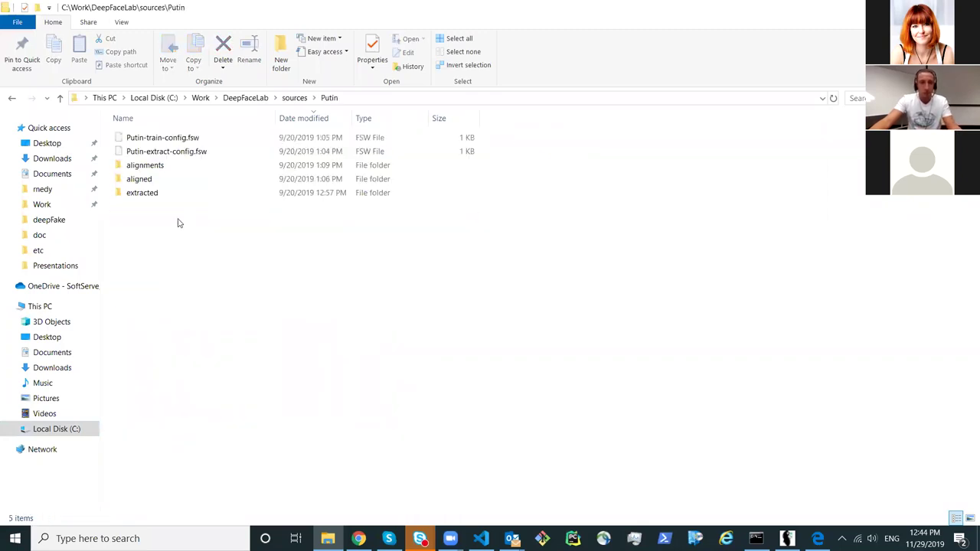
double_click(152, 195)
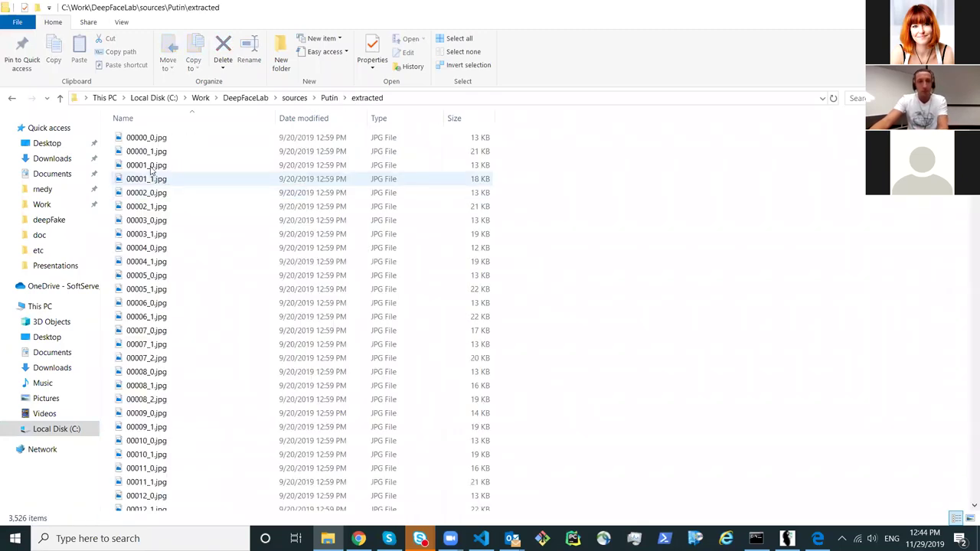
- View the first extracted face images with landmark points, from 00000_0.jpg to 00002_1.jpg, and close the image viewer
double_click(219, 208)
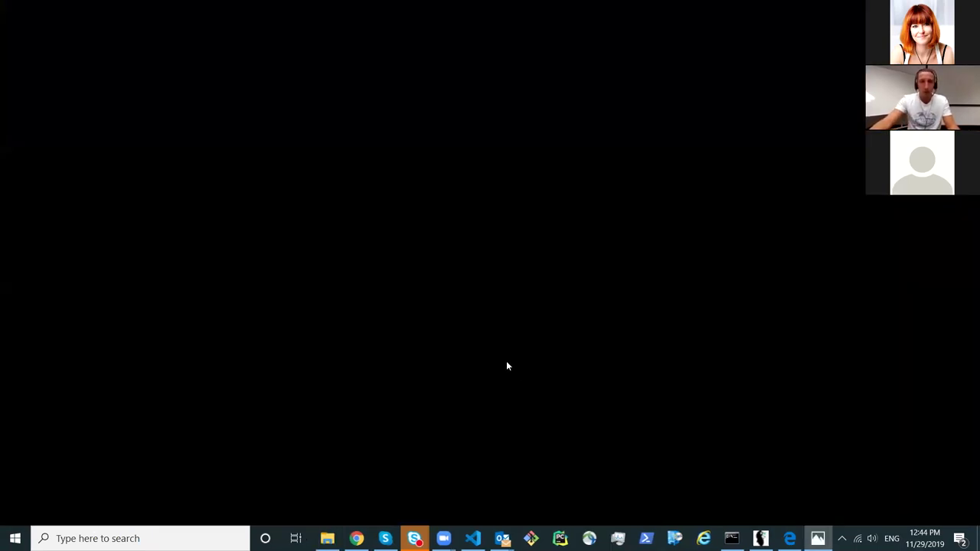
key("Right")
key("Right")
key("Right")
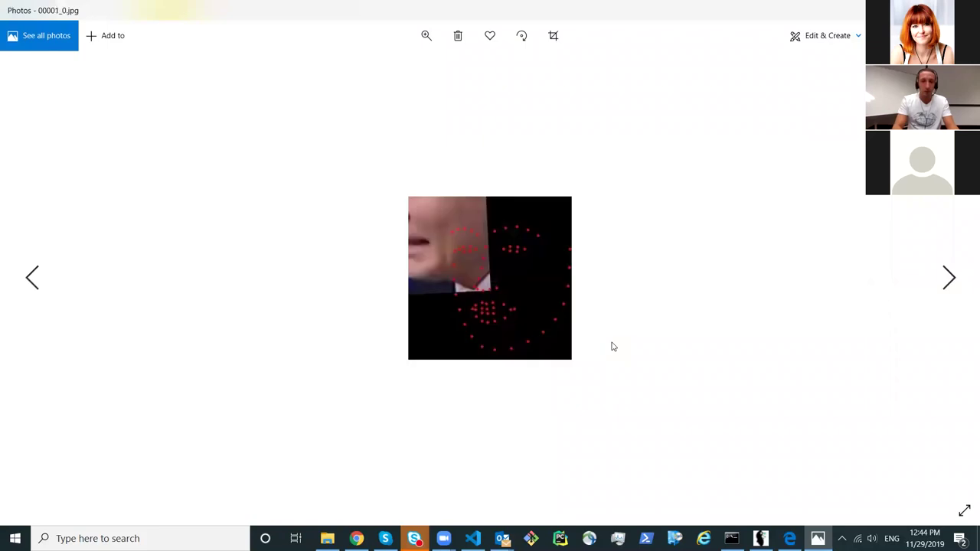
key("Right")
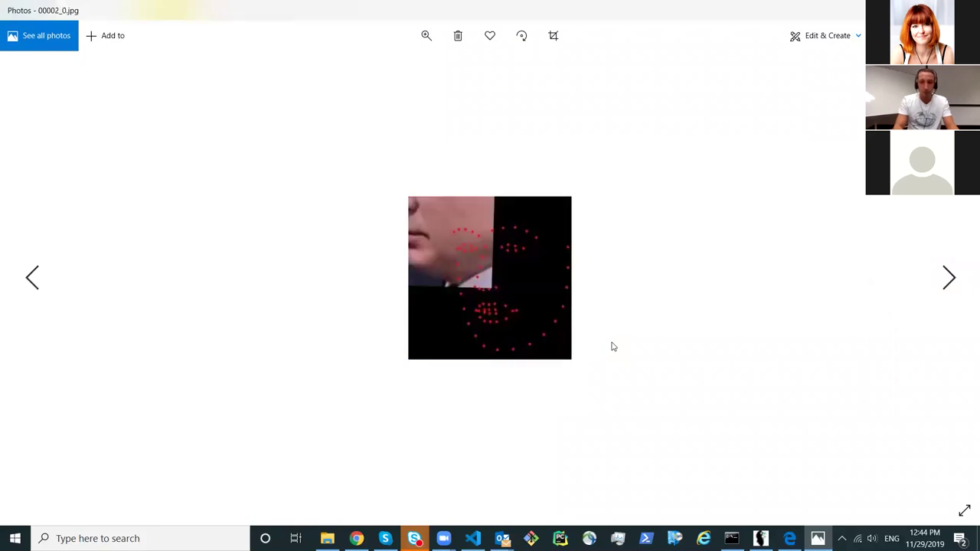
key("Left")
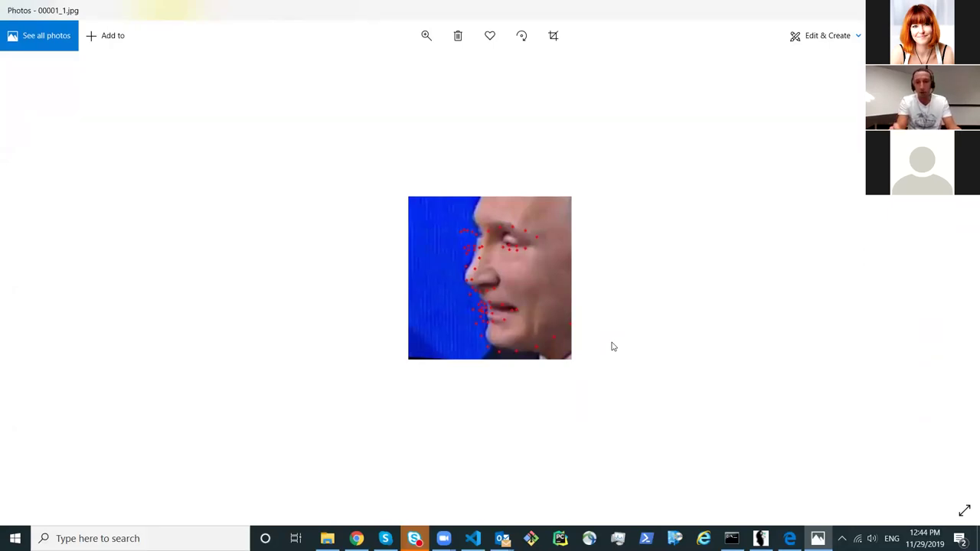
key("Right")
key("Right")
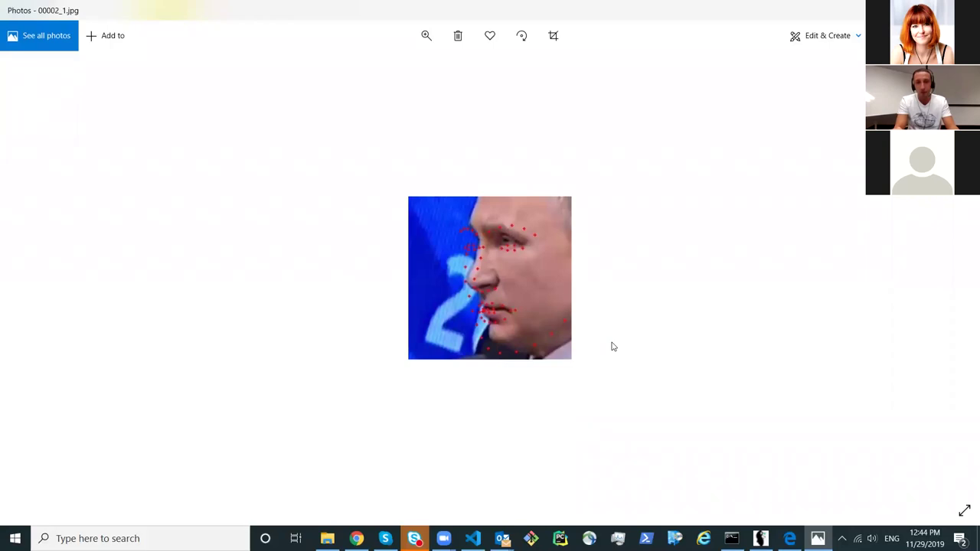
key("alt+F4")
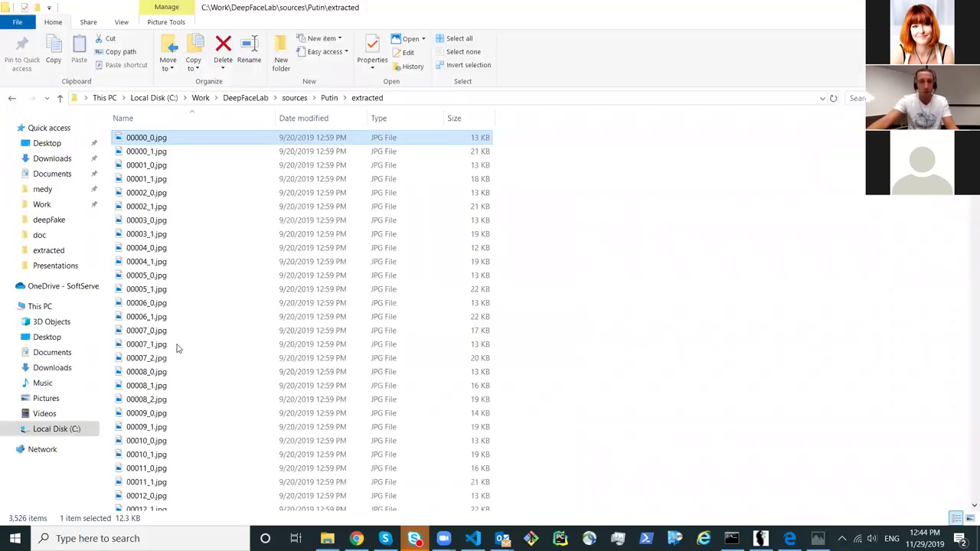
- View the extracted face image 00015_1.jpg and the one following it, and close the image viewer
scroll(180, 348, "down", 4)
left_click(197, 368)
key("Return")
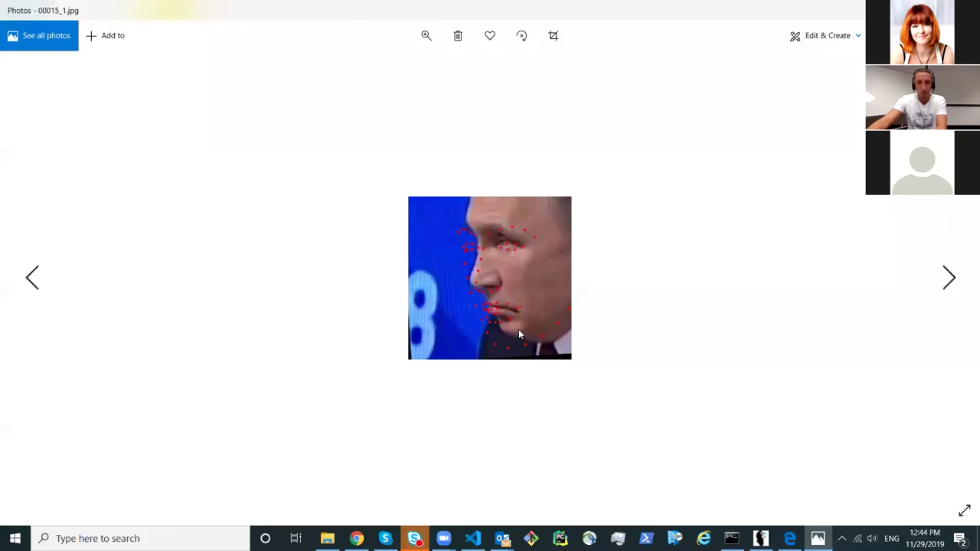
key("Right")
key("alt+F4")
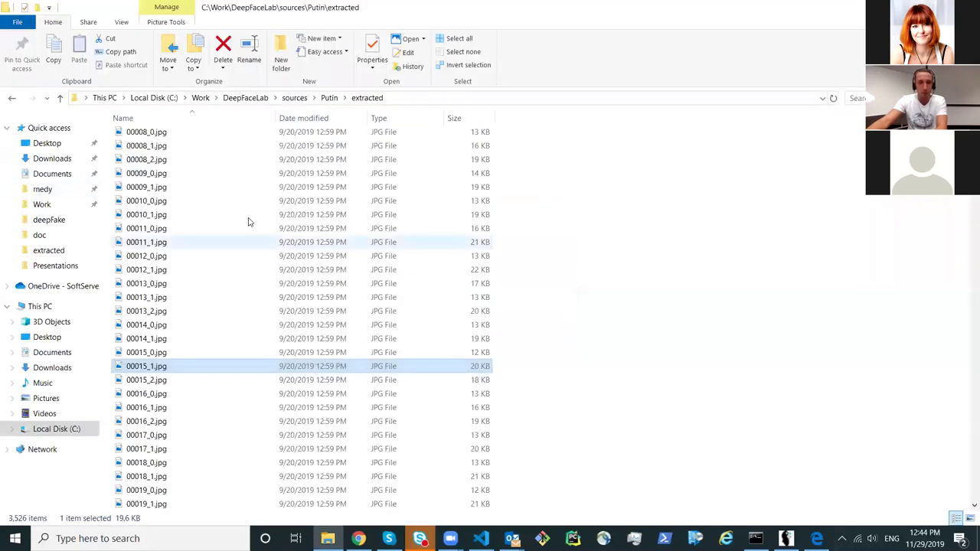
- Open Putin's aligned folder, browse its face images from 00004.jpg to 00014.jpg, and close the image viewer
key("alt+Up")
double_click(169, 184)
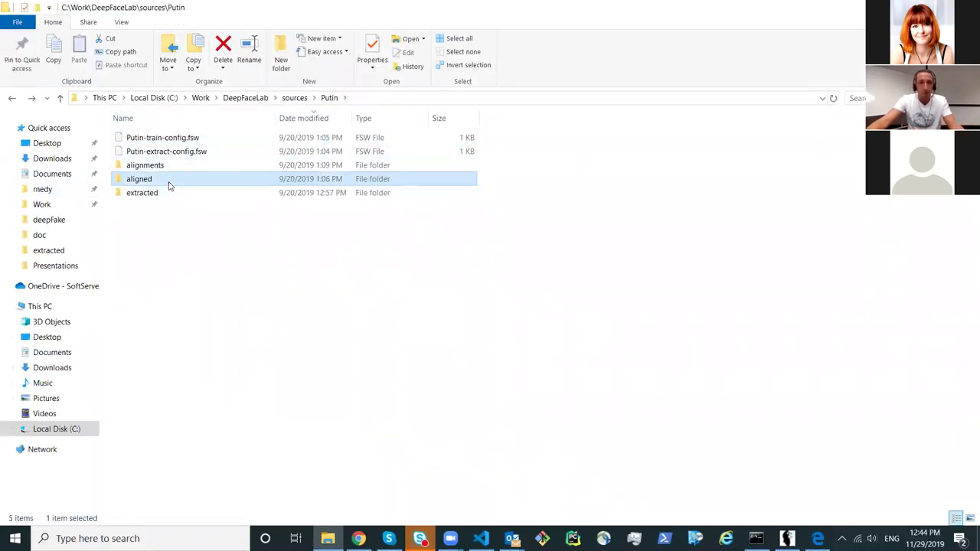
double_click(173, 220)
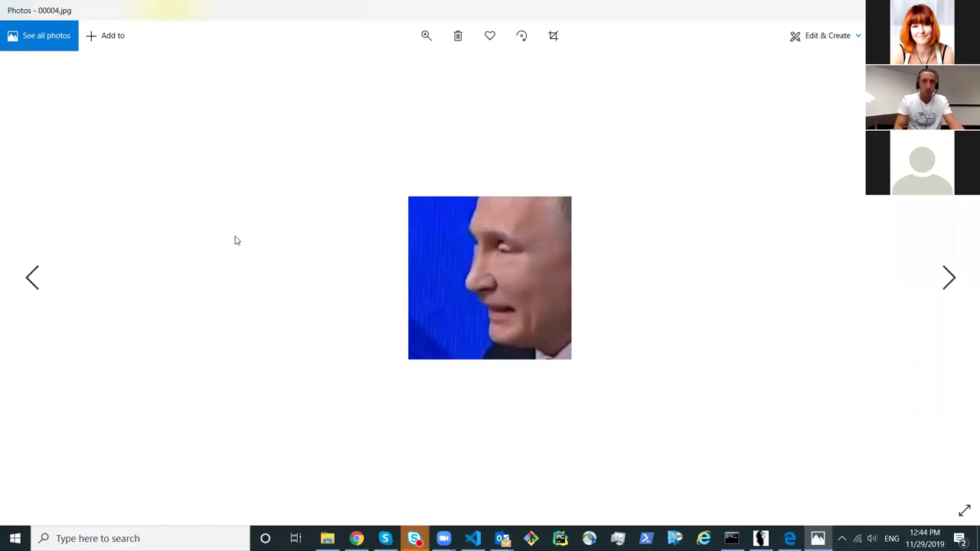
key("Right")
key("Right")
key("Right")
key("Right")
key("Left")
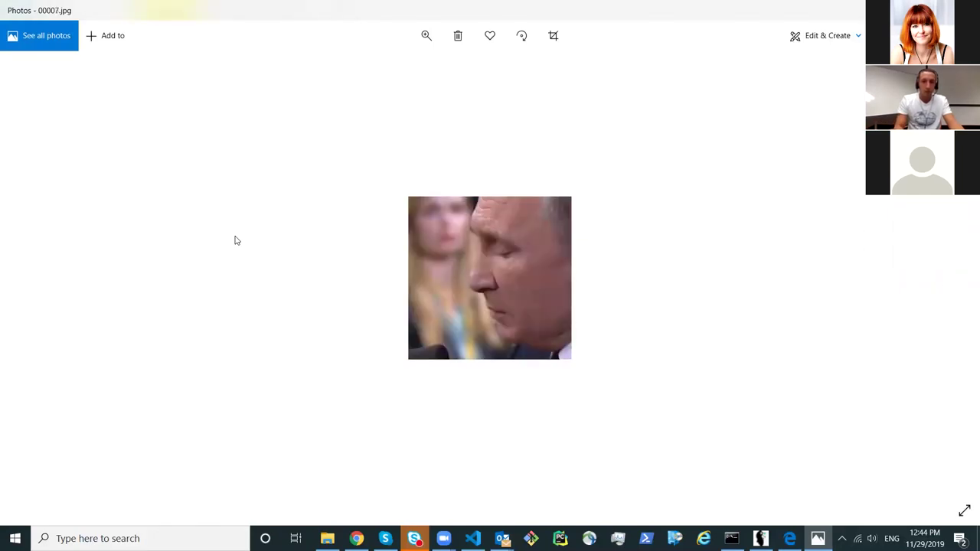
key("Left")
key("Right")
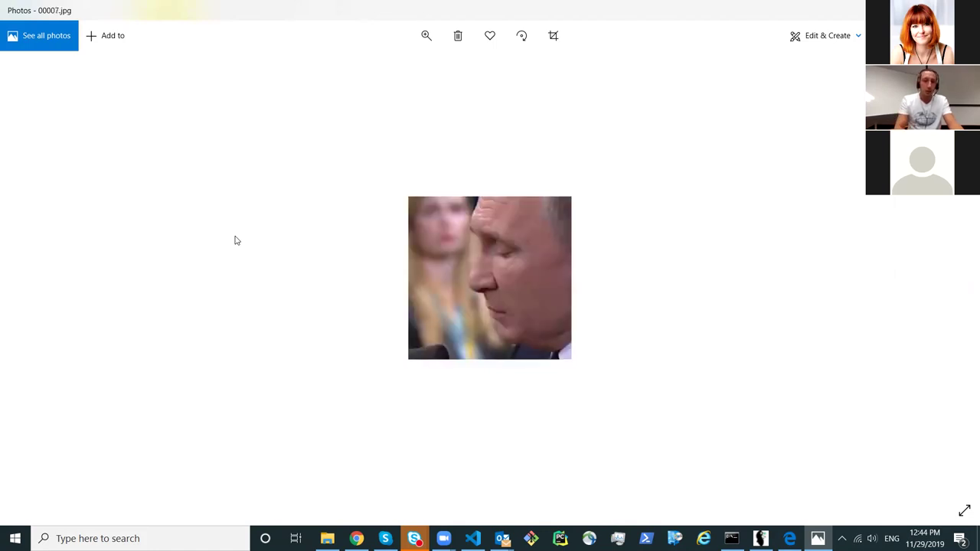
key("Right")
key("Left")
key("Left")
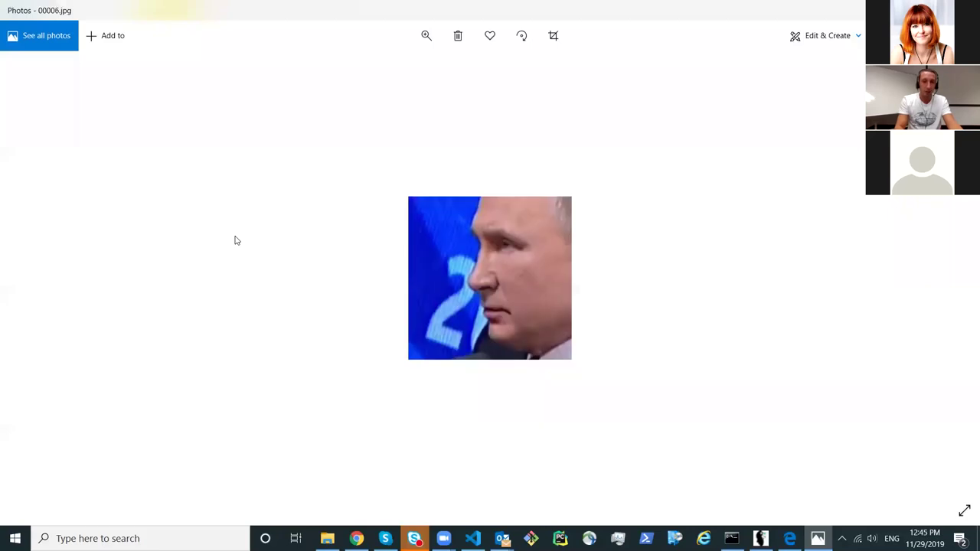
key("Right")
key("Right")
key("Right")
key("Right")
key("Right")
key("Right")
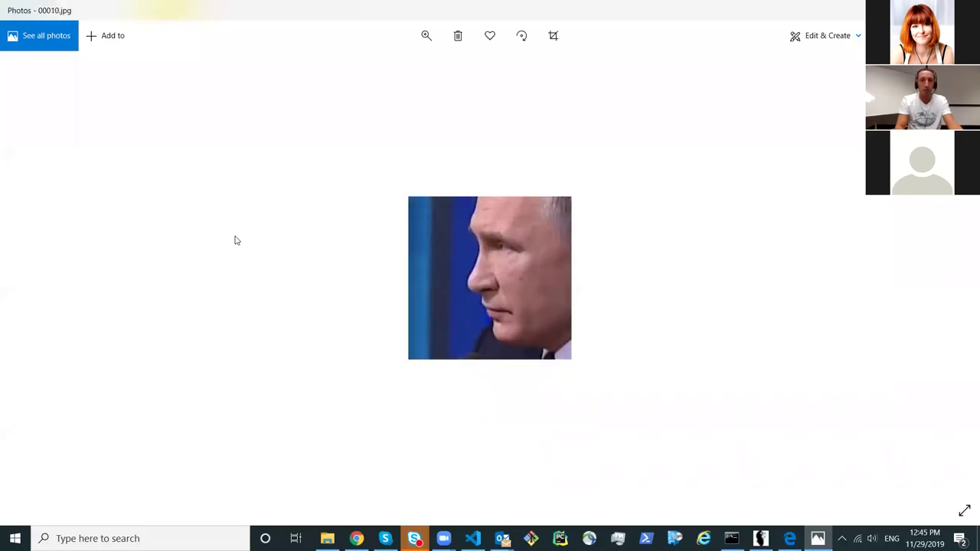
key("Right")
key("Right")
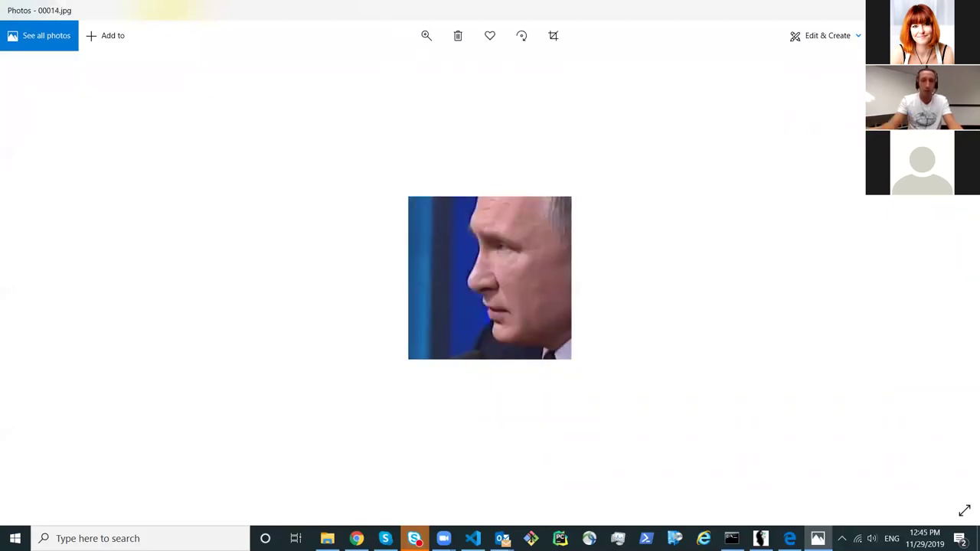
key("alt+F4")
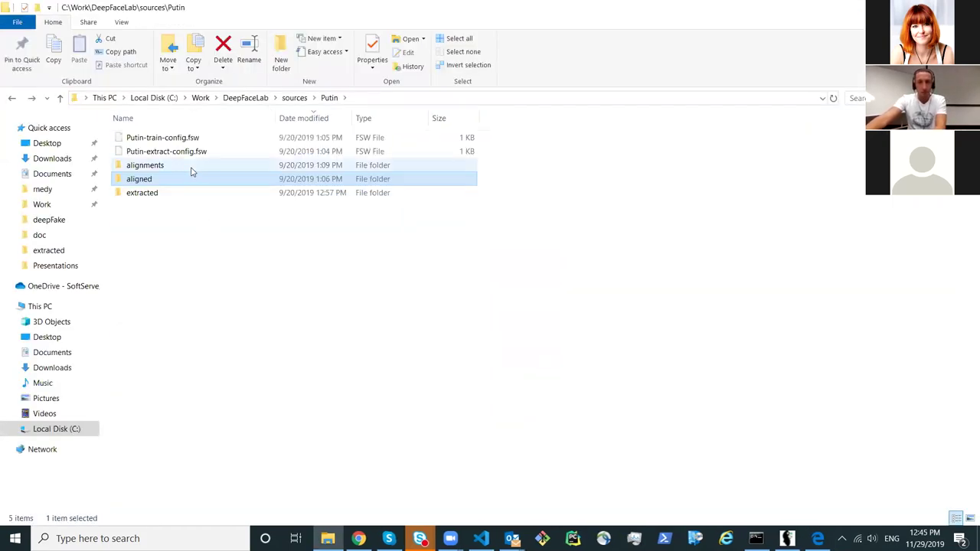
- Open the session_1 folder under sources\Models\Putin\dfaker_logs\a
key("alt+Up")
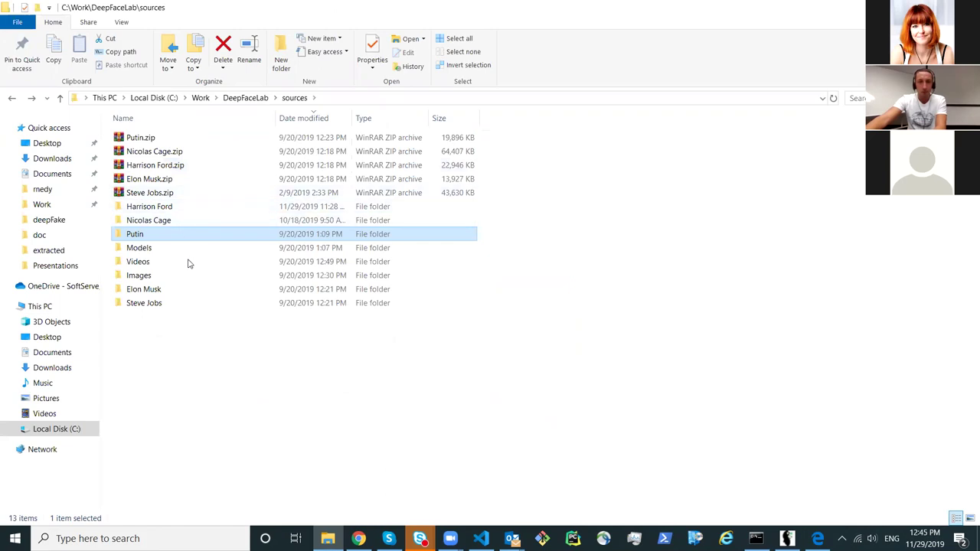
double_click(207, 247)
double_click(160, 138)
double_click(161, 139)
double_click(159, 139)
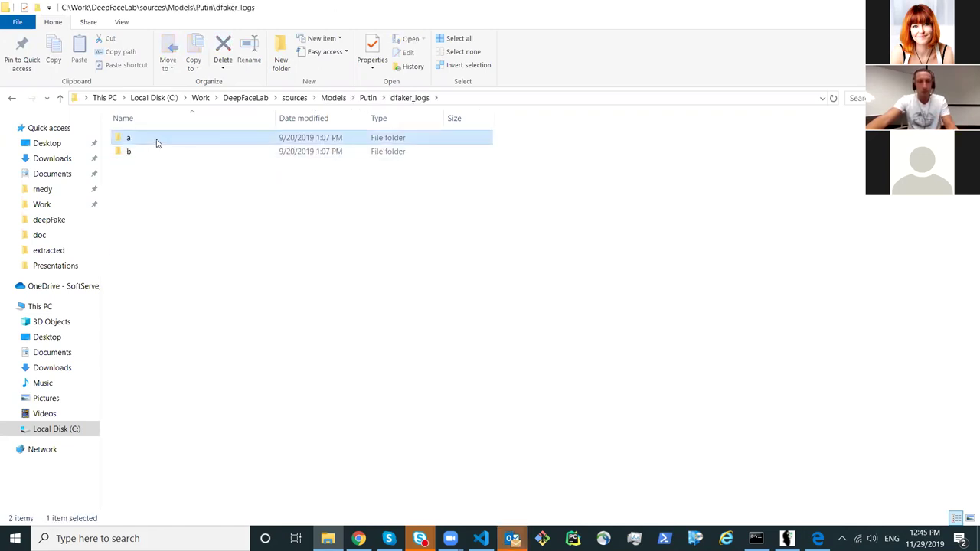
double_click(159, 139)
- Open events.out.tfevents.1568974062.SF5649 in Visual Studio Code and examine the contents of the training log
right_click(211, 138)
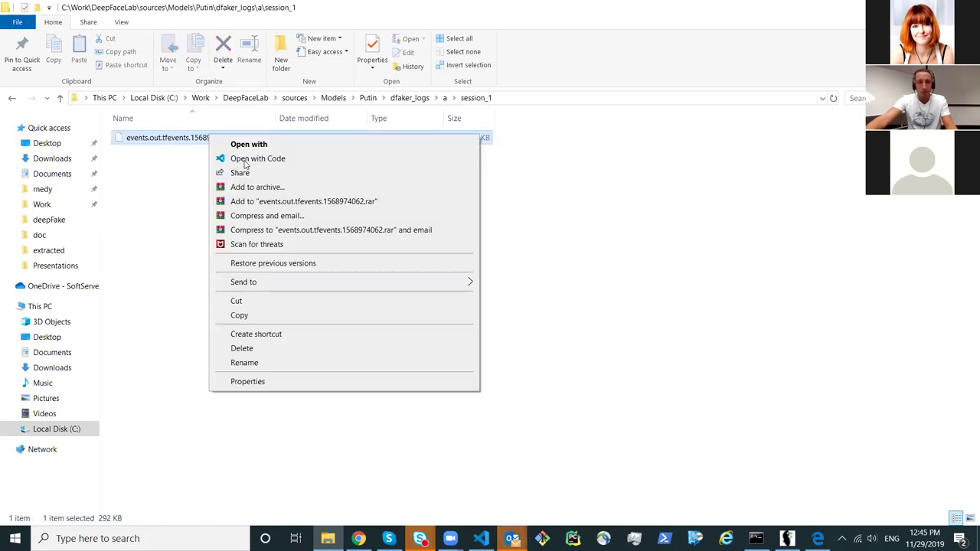
left_click(253, 158)
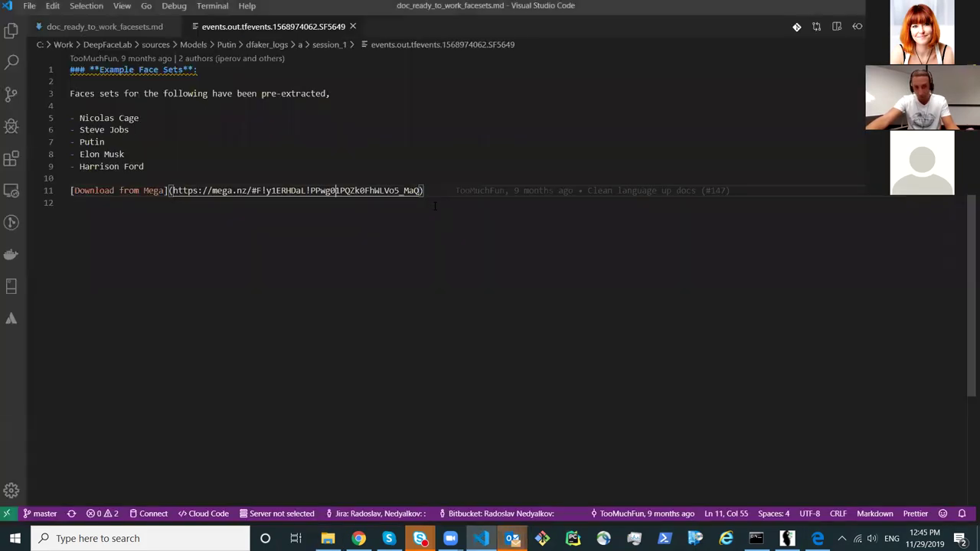
left_click(490, 69)
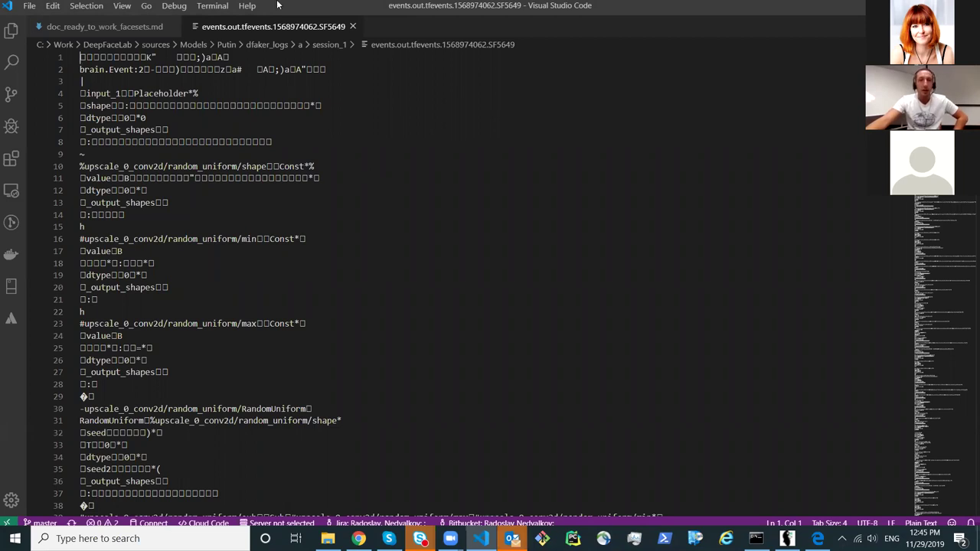
scroll(387, 195, "down", 17)
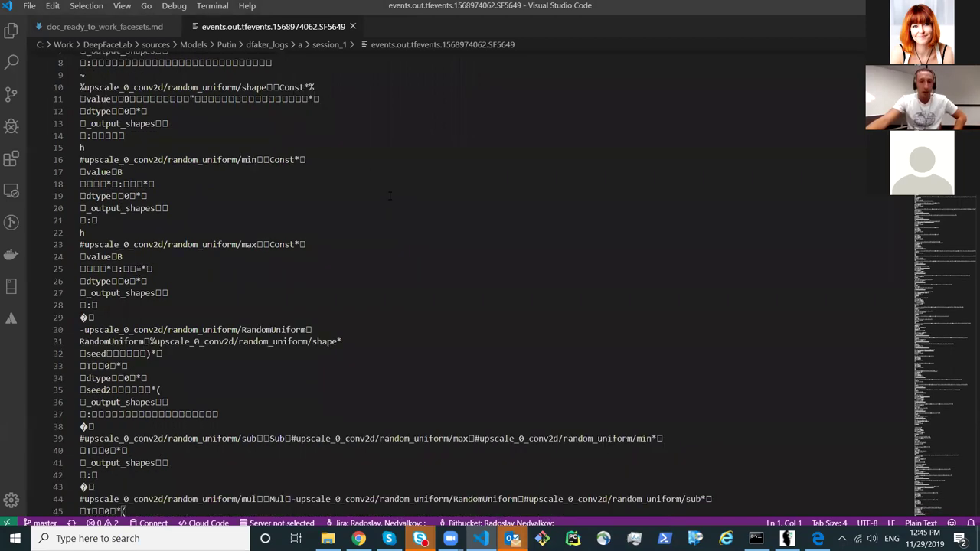
- Skim the training log down to about line 300 and close the events.out.tfevents.1568974062.SF5649 file
scroll(391, 192, "down", 20)
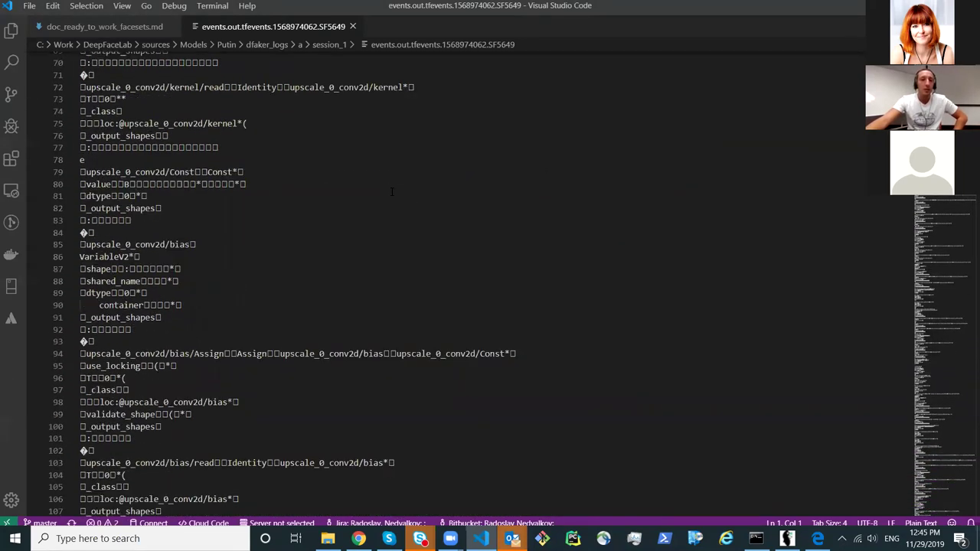
scroll(464, 221, "down", 20)
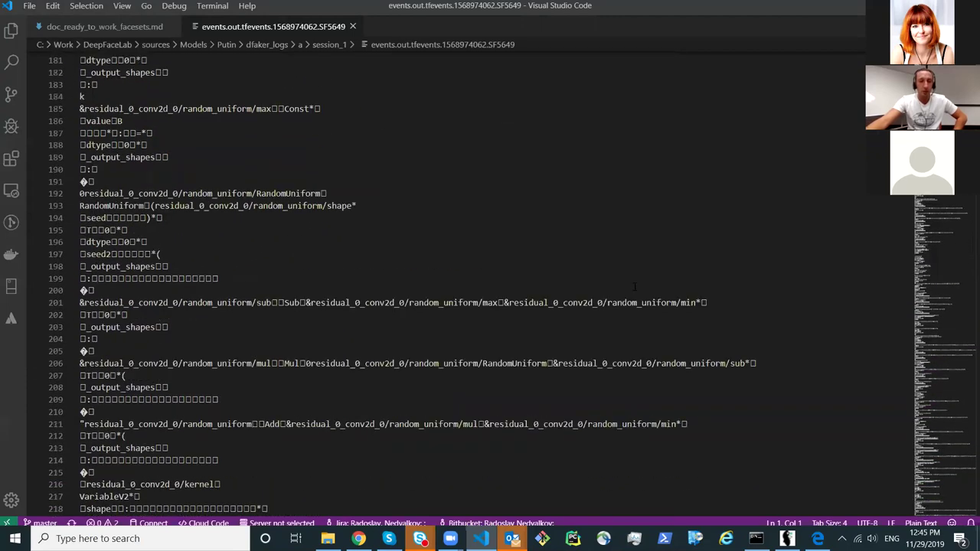
scroll(688, 327, "down", 5)
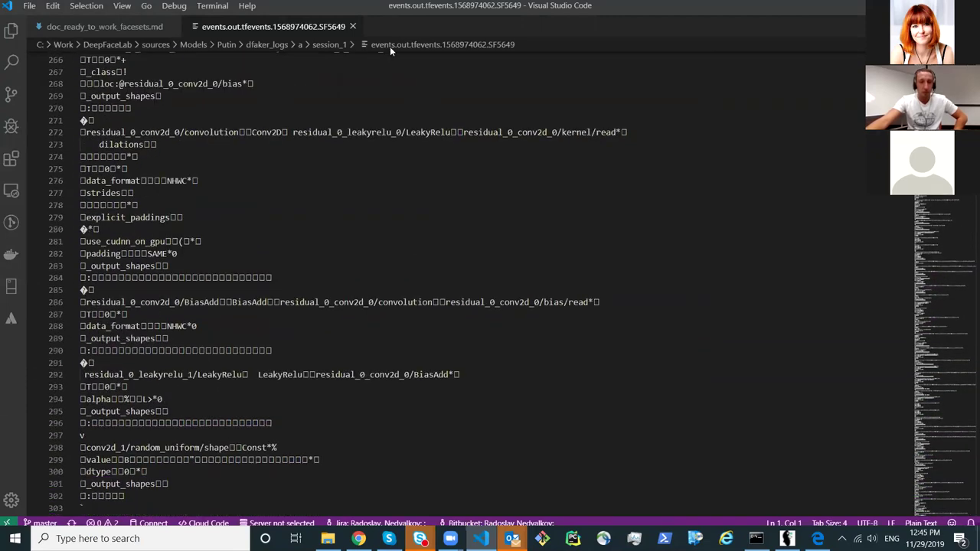
left_click(352, 26)
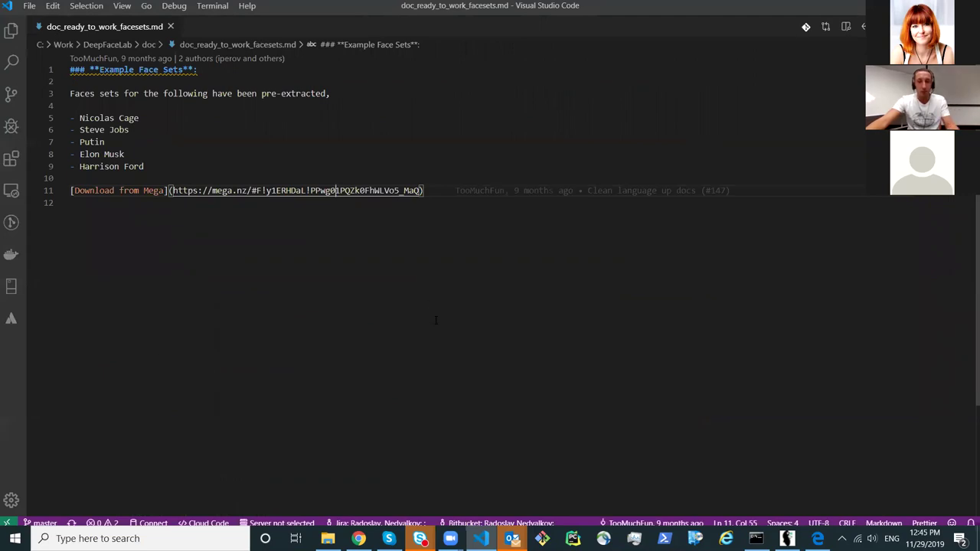
- Switch to File Explorer, go back up to the sources folder, and open the Ready folder under Videos
left_click(327, 538)
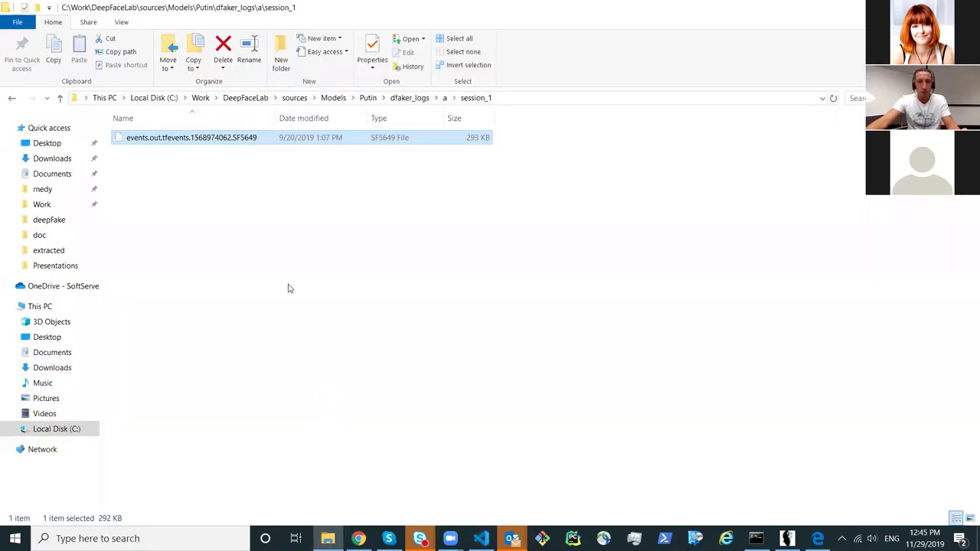
key("alt+Up")
key("alt+Up")
key("alt+Up")
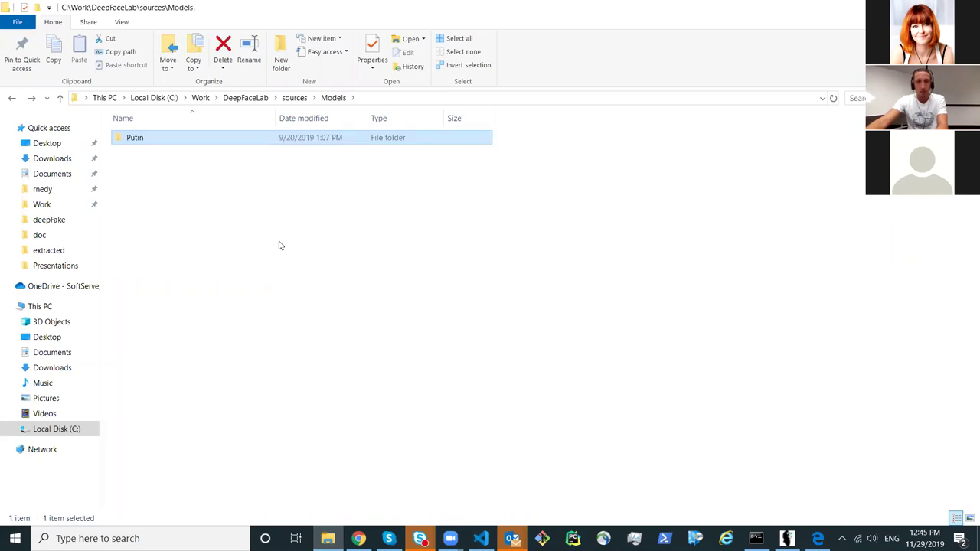
key("alt+Up")
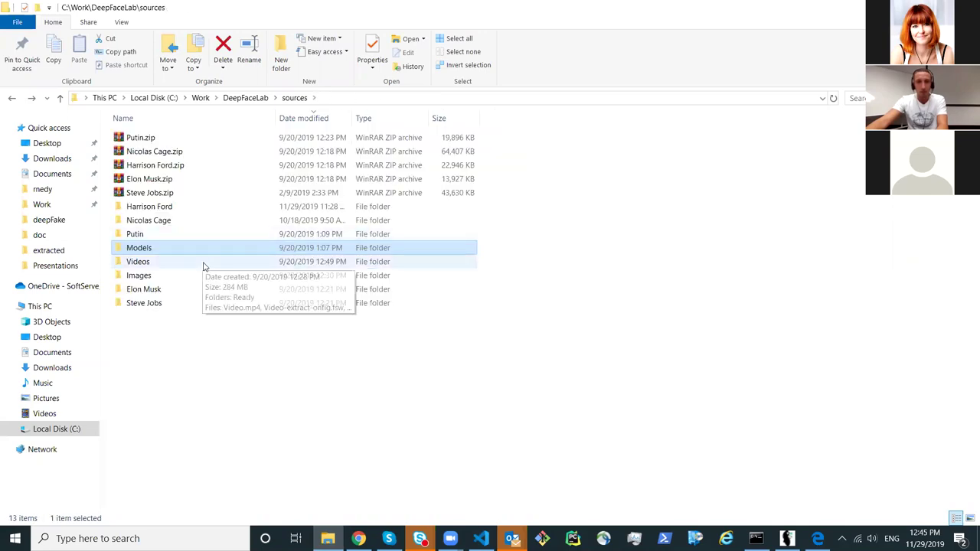
double_click(213, 262)
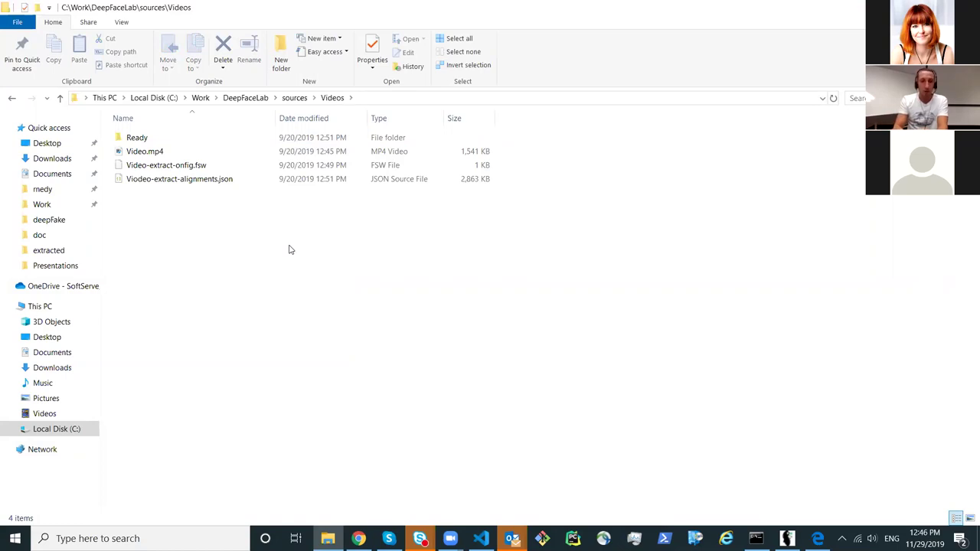
key("v")
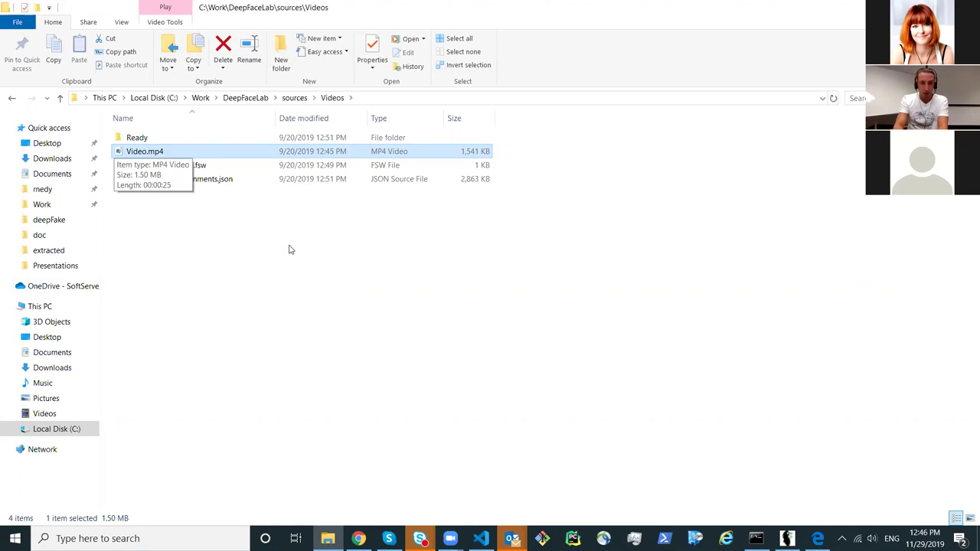
key("Up")
key("Return")
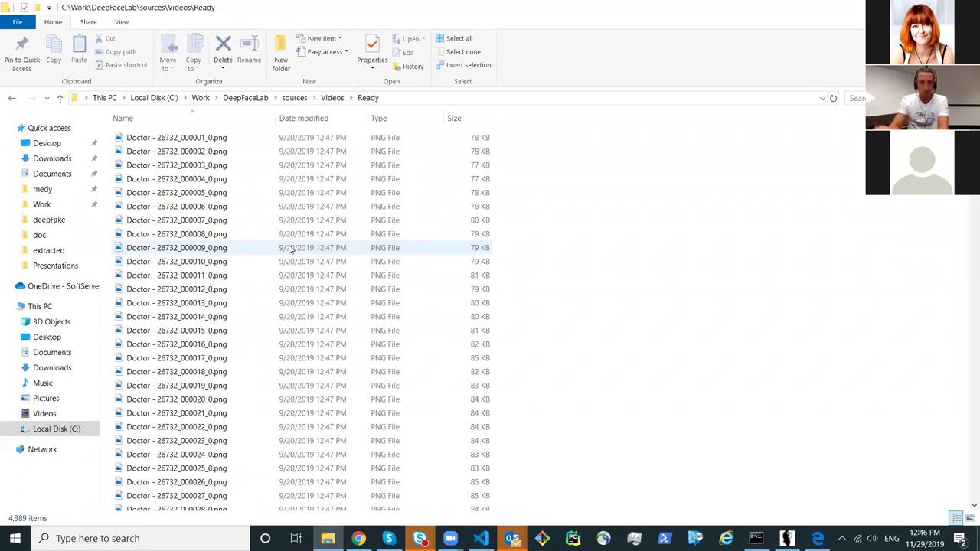
- Browse the extracted face images from Doctor - 26732_000001_0.png to Doctor - 26732_000038_0.png and close the image viewer
left_click(211, 138)
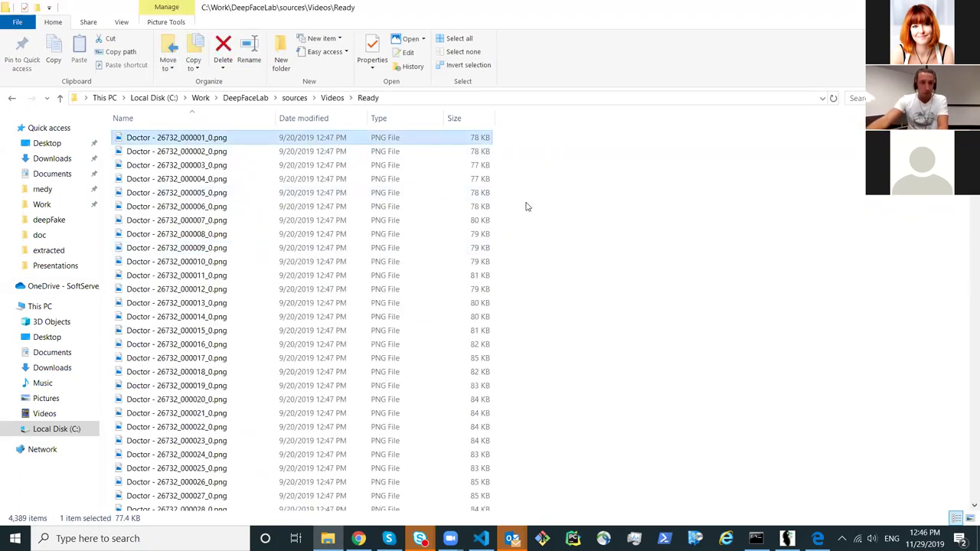
key("Return")
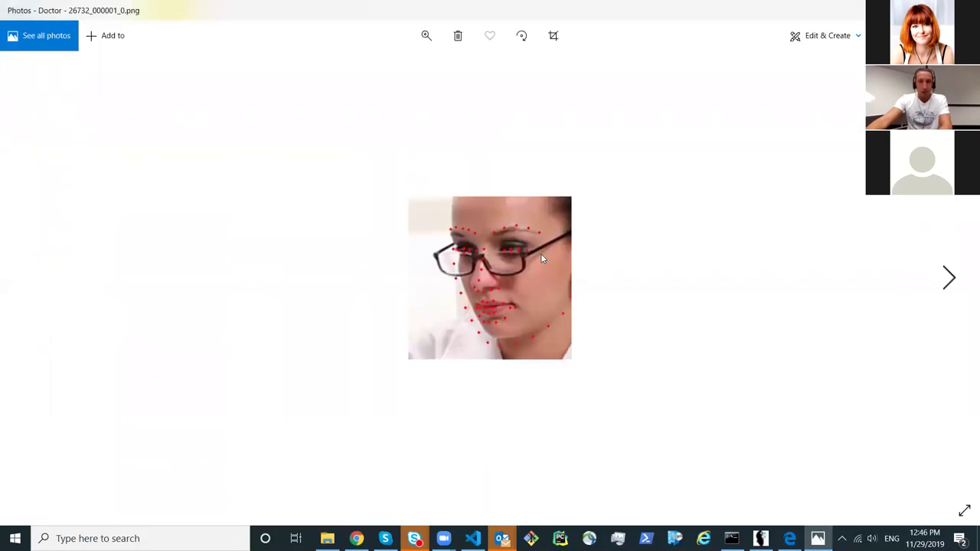
key("Right")
key("Right")
key("Right")
key("Right")
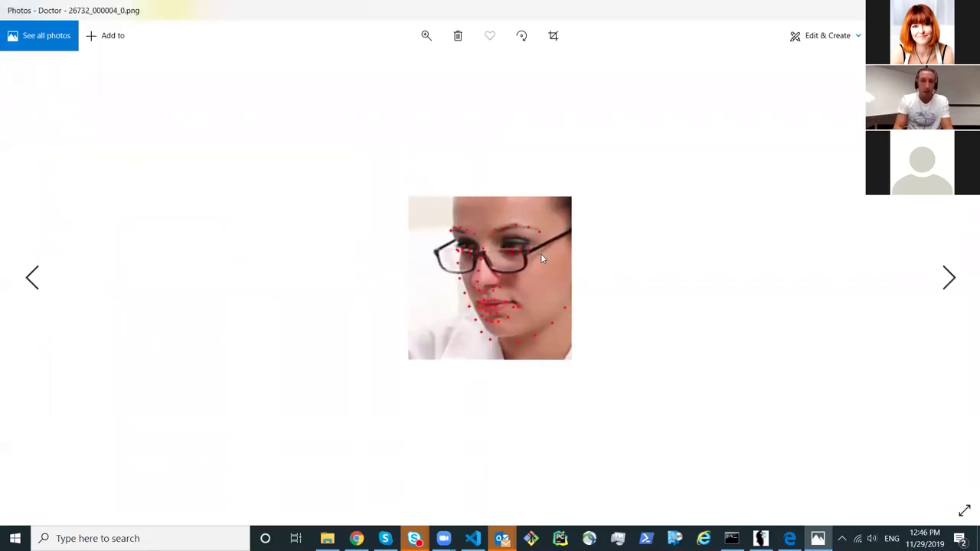
key("Right")
key("Right")
key("Right")
key("Right")
key("Right")
key("Right")
key("Right")
key("Right")
key("Right")
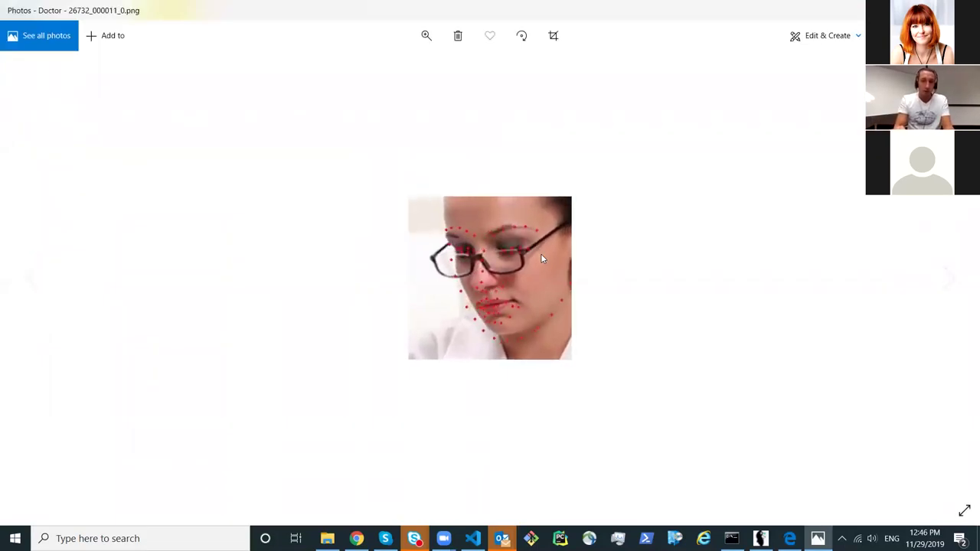
key("Right")
key("Right")
key("Right")
key("Right")
key("Right")
key("Right")
key("Right")
key("Right")
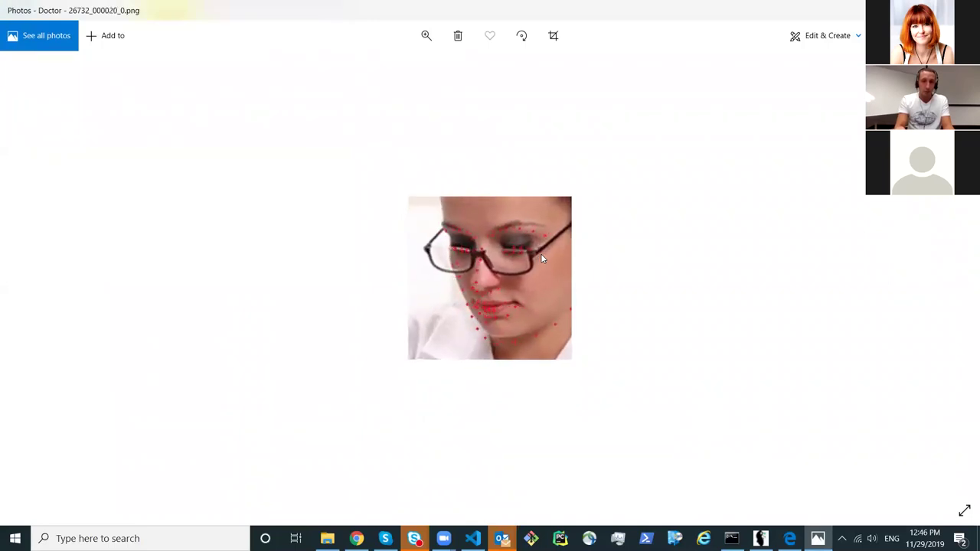
key("Right")
key("Right")
key("Right")
key("Right")
key("Right")
key("Right")
key("Right")
key("Right")
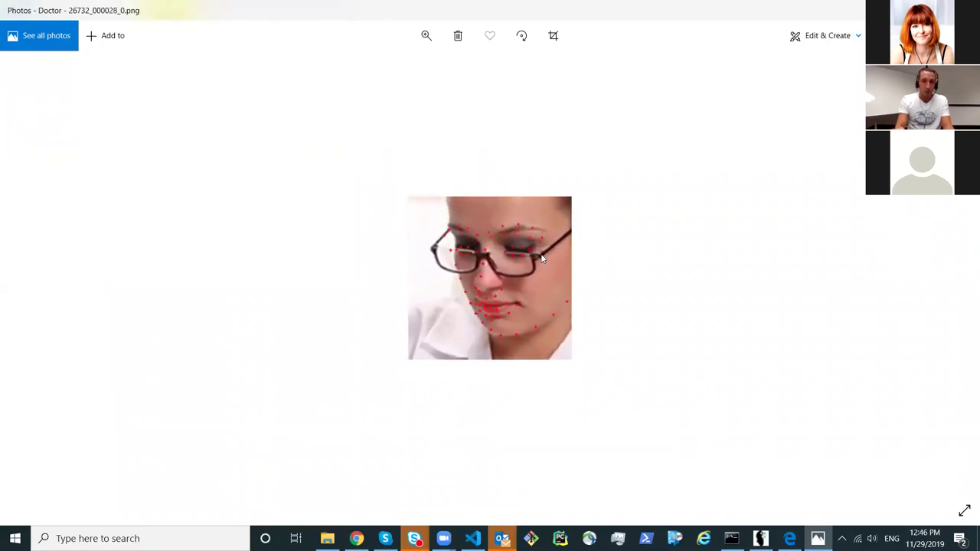
key("Right")
key("Right")
key("Right")
key("Right")
key("Right")
key("Right")
key("Right")
key("Right")
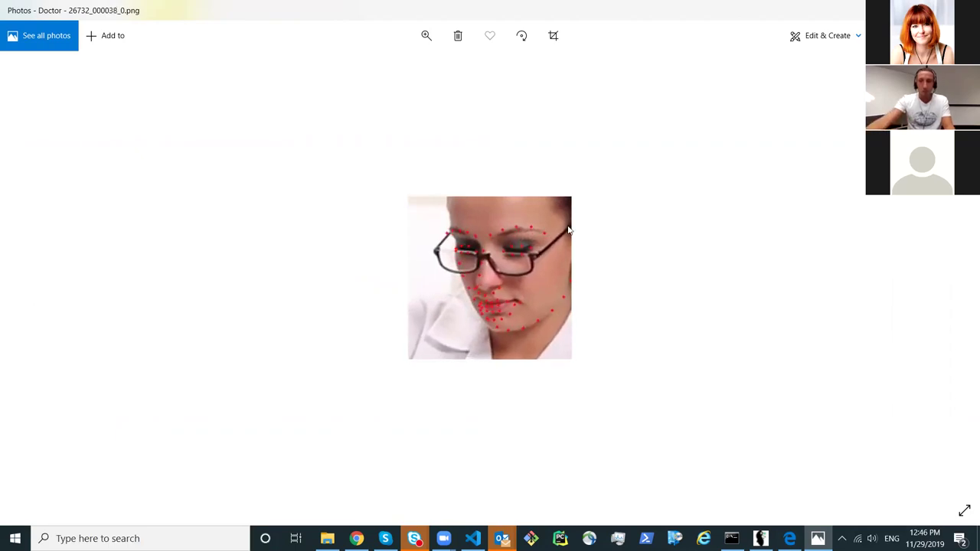
double_click(758, 12)
key("alt+F4")
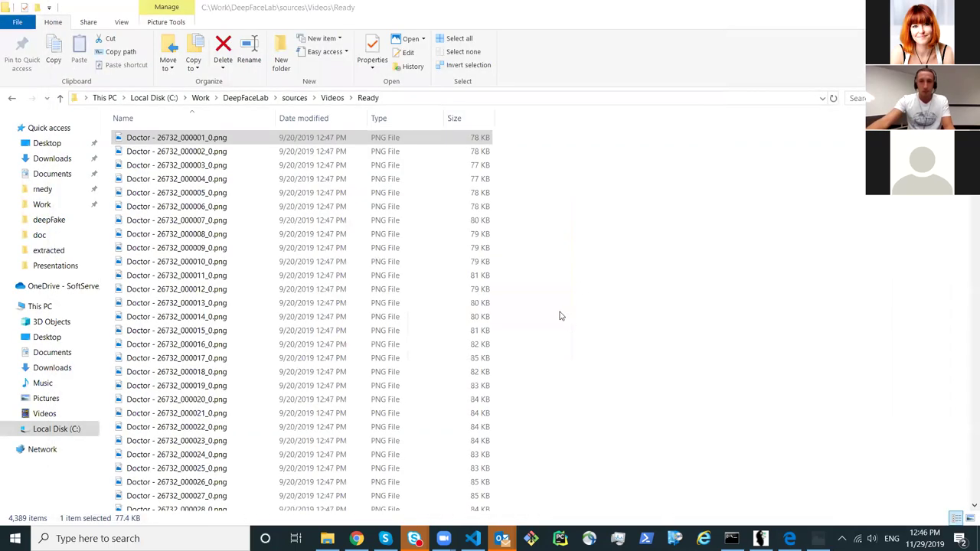
- Return to the Videos folder and play Video.mp4 in a maximized player window
left_click(12, 101)
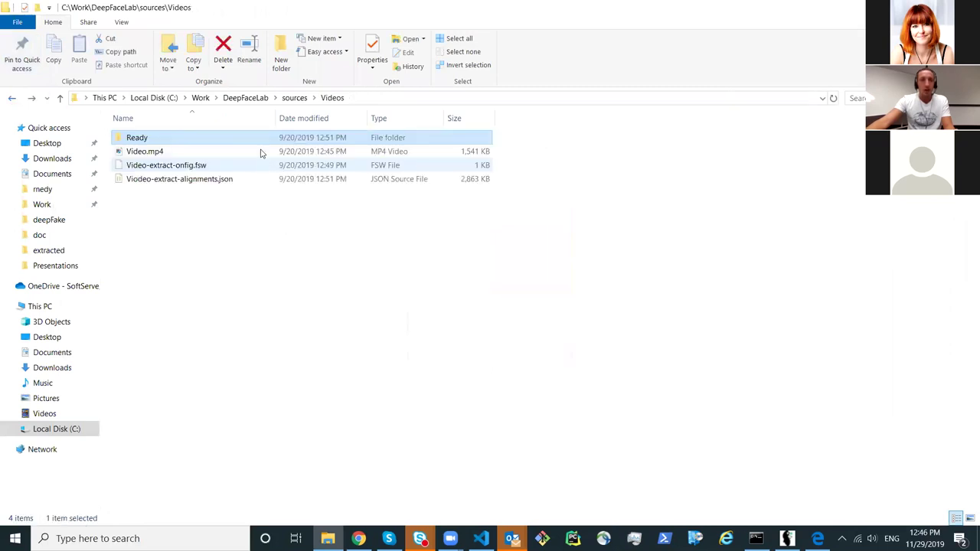
double_click(152, 153)
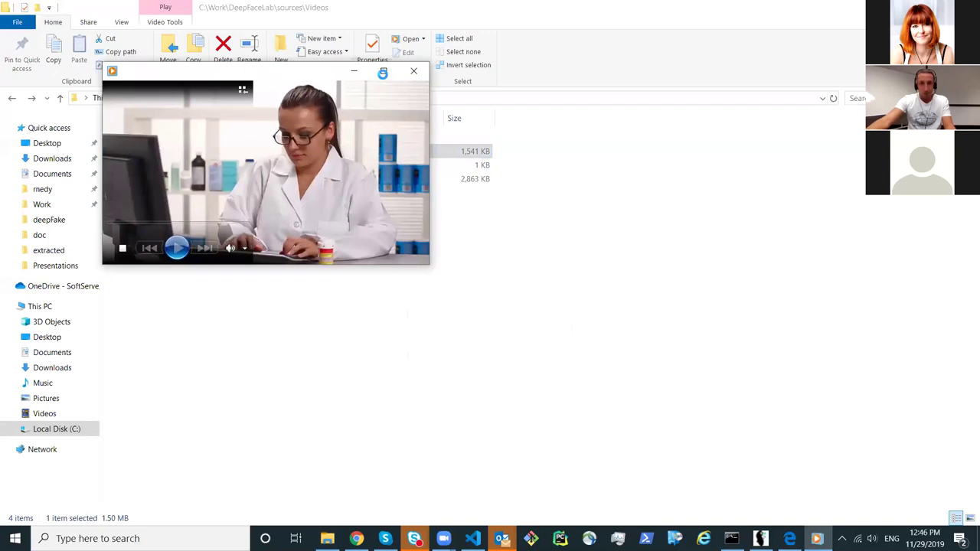
left_click(385, 74)
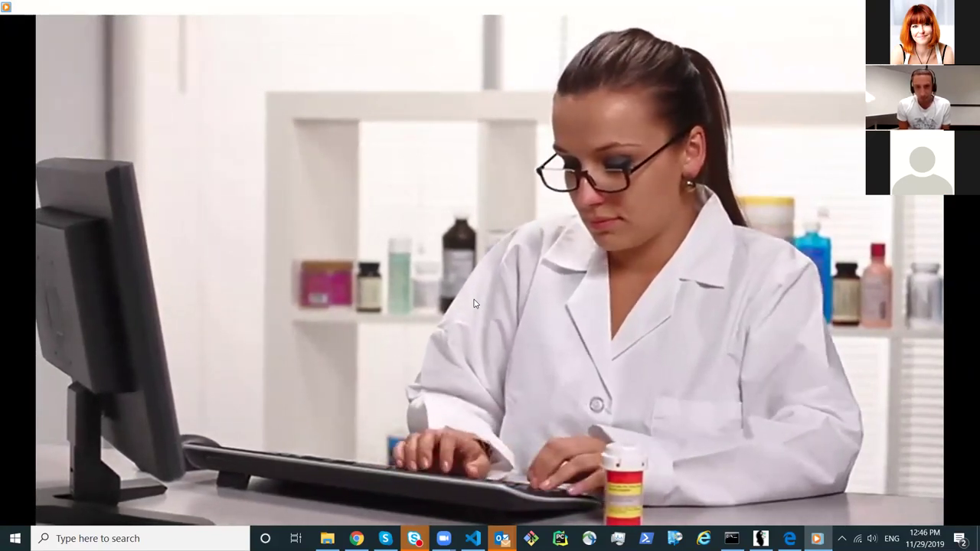
mouse_move(505, 245)
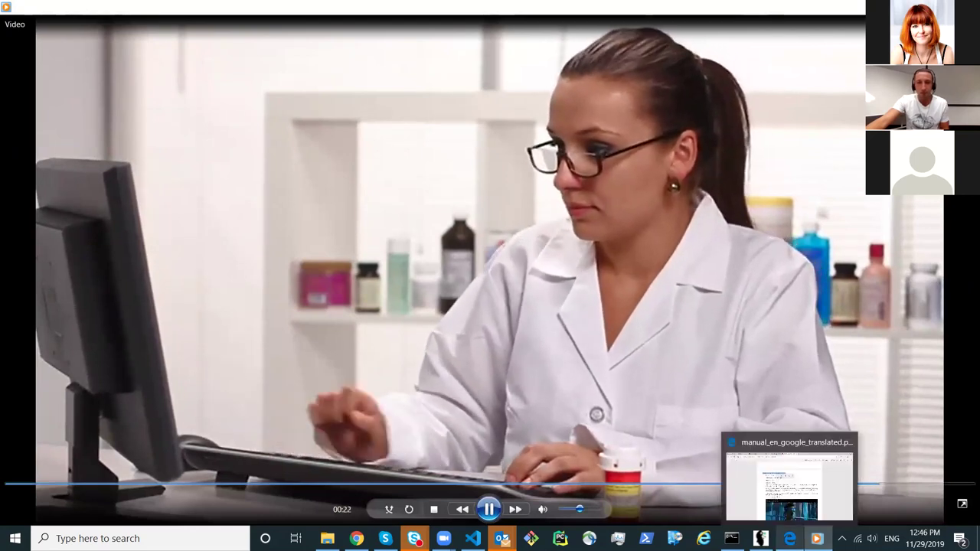
- Switch to manual_en_google_translated.pdf in Microsoft Edge, look over the first page's system requirements, and return to the start of the document
left_click(789, 538)
left_click(665, 274)
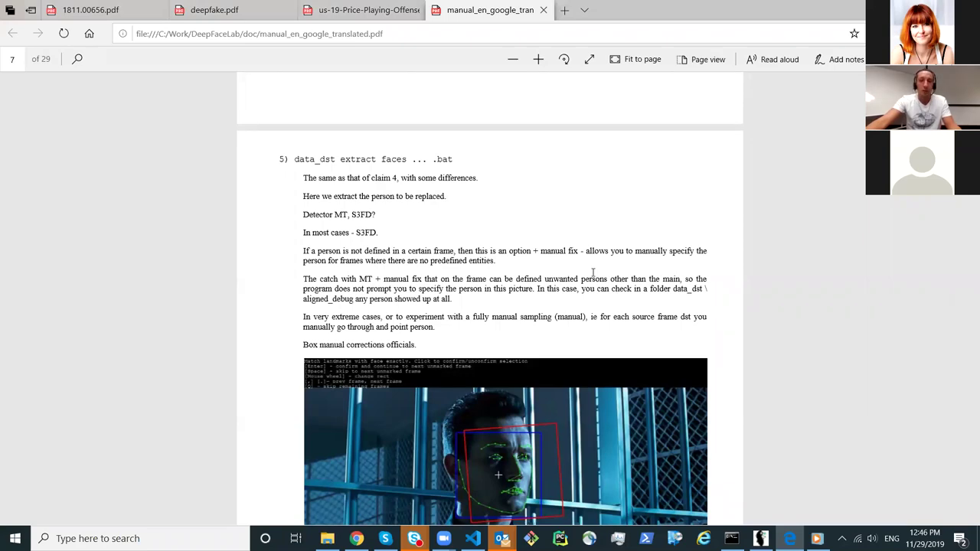
scroll(592, 272, "up", 12)
scroll(621, 314, "up", 20)
scroll(612, 309, "up", 20)
scroll(610, 305, "up", 3)
scroll(562, 260, "down", 5)
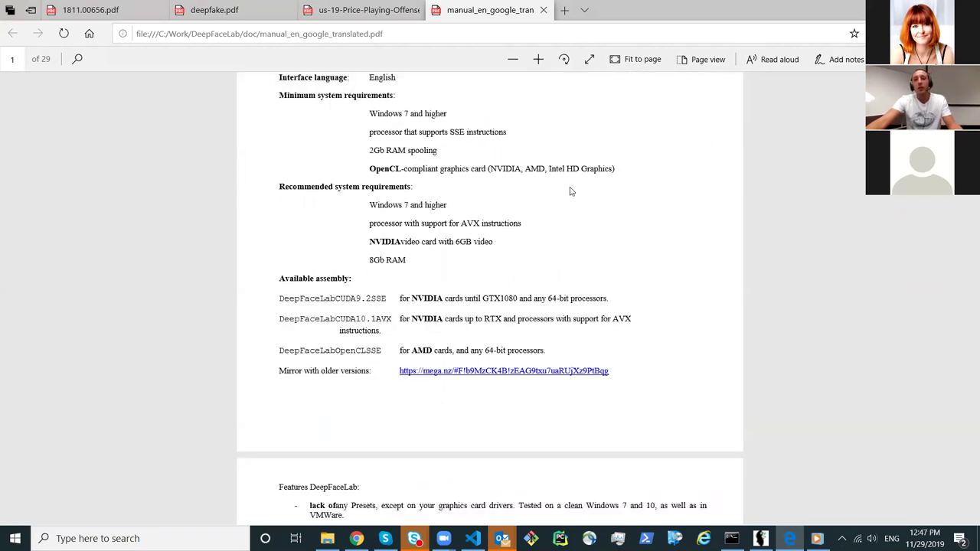
scroll(570, 253, "up", 5)
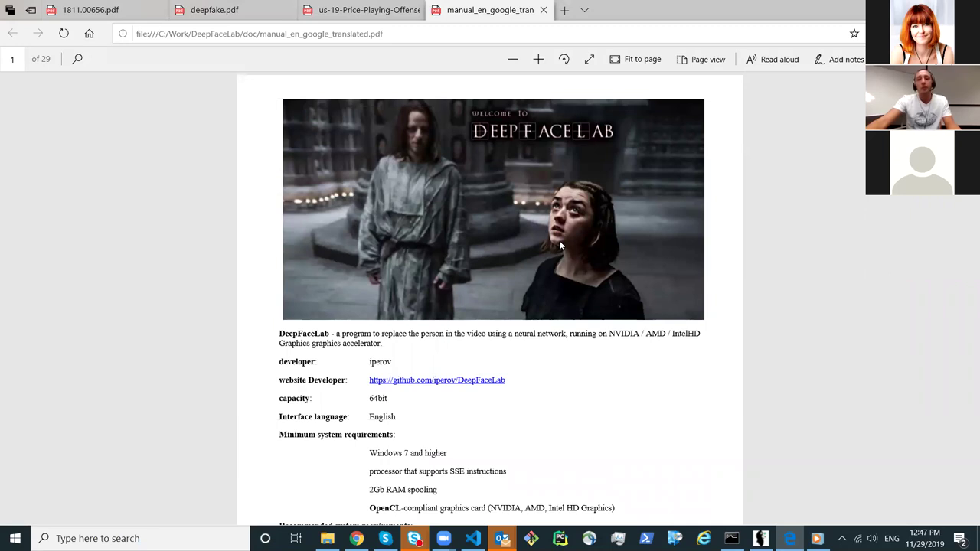
- Open the DeepFaceLab GitHub repository linked in the manual, look over its file list, and return to the manual
left_click(496, 387)
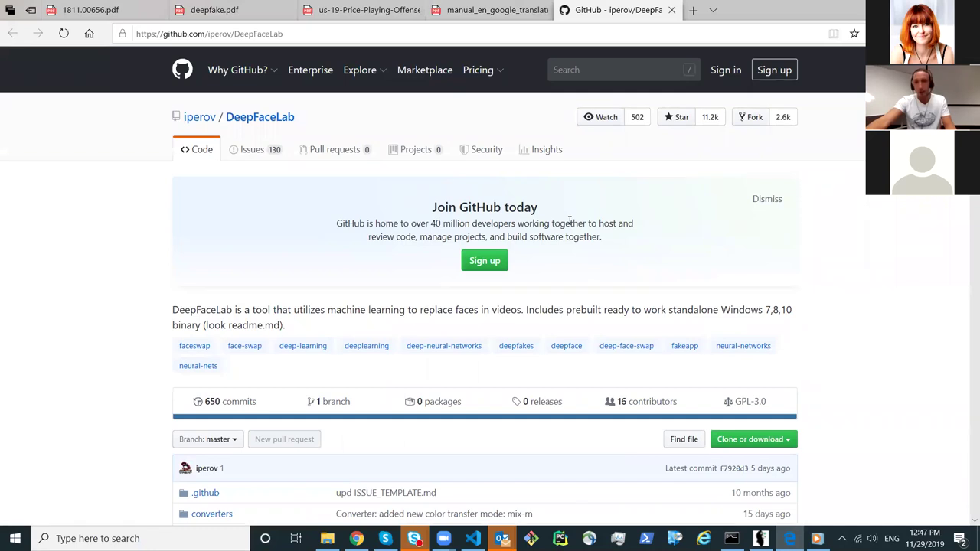
scroll(571, 224, "down", 5)
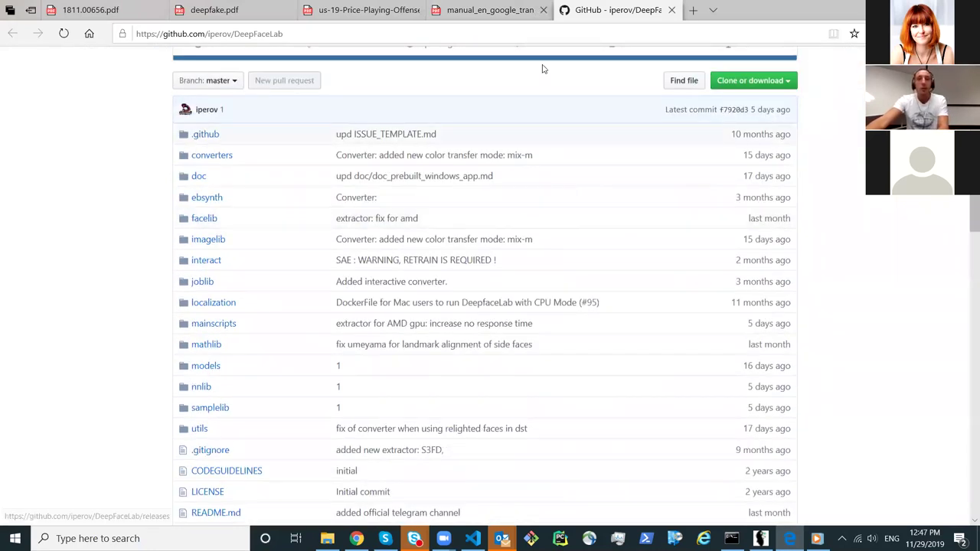
key("ctrl+shift+Tab")
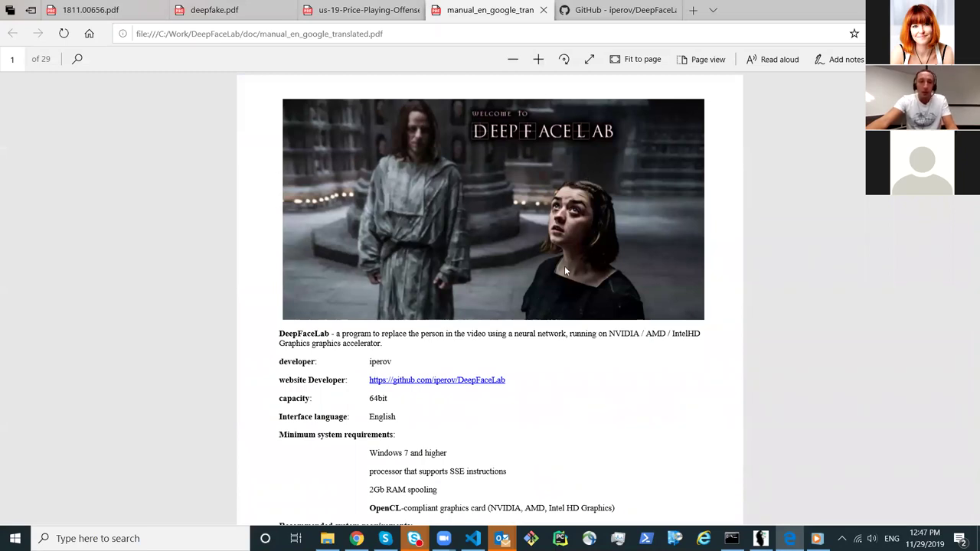
- Review the manual's system requirements, available assemblies and DeepFaceLab features on pages 1 and 2, and return to the document's start
scroll(510, 201, "down", 3)
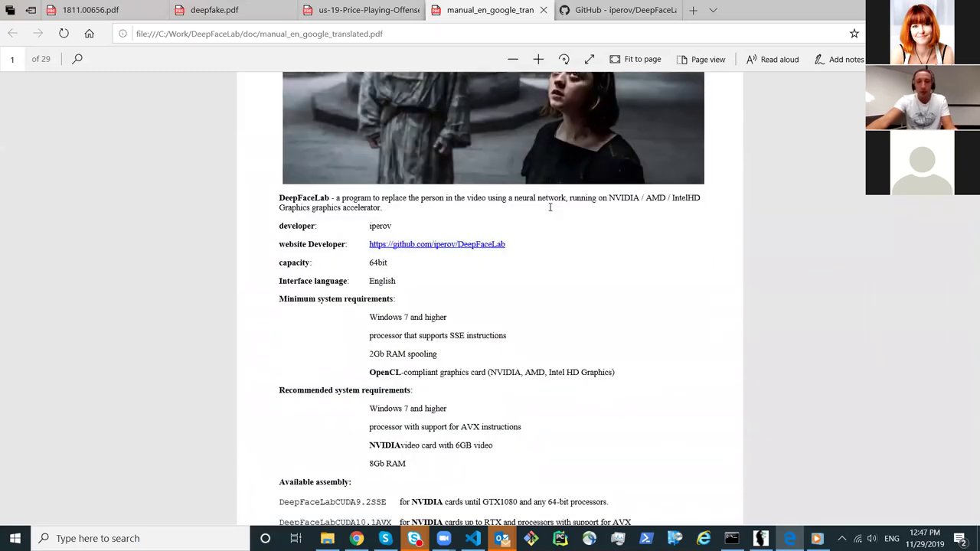
scroll(550, 206, "down", 3)
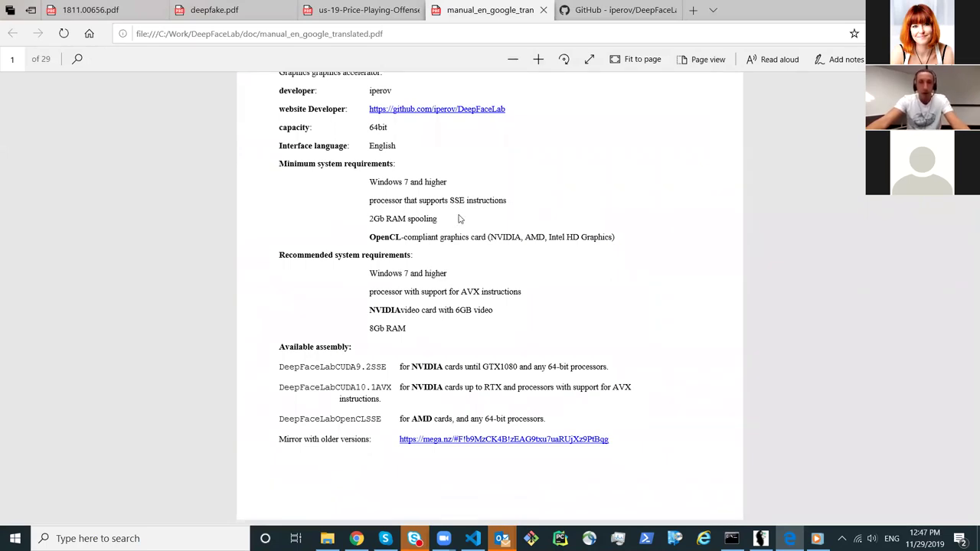
scroll(474, 218, "down", 3)
scroll(484, 218, "down", 6)
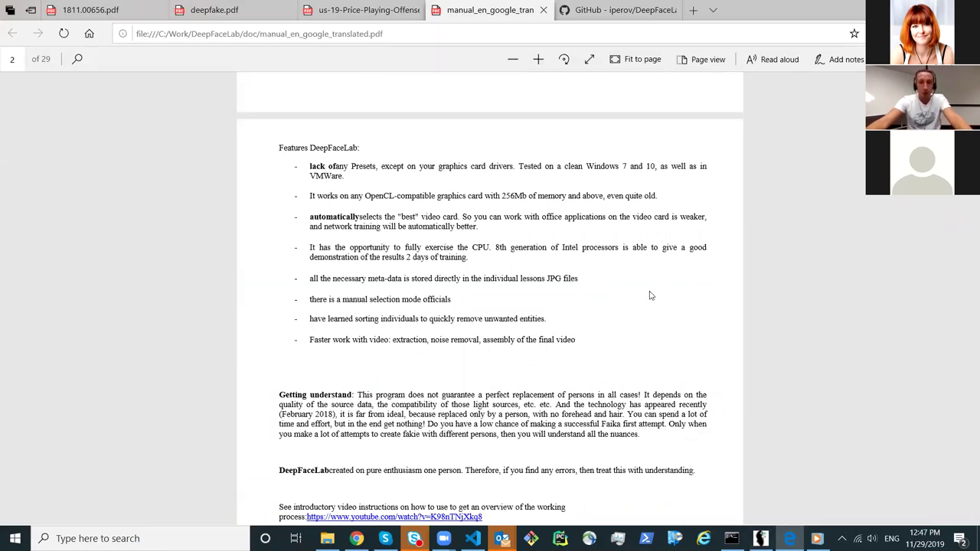
scroll(649, 296, "down", 5)
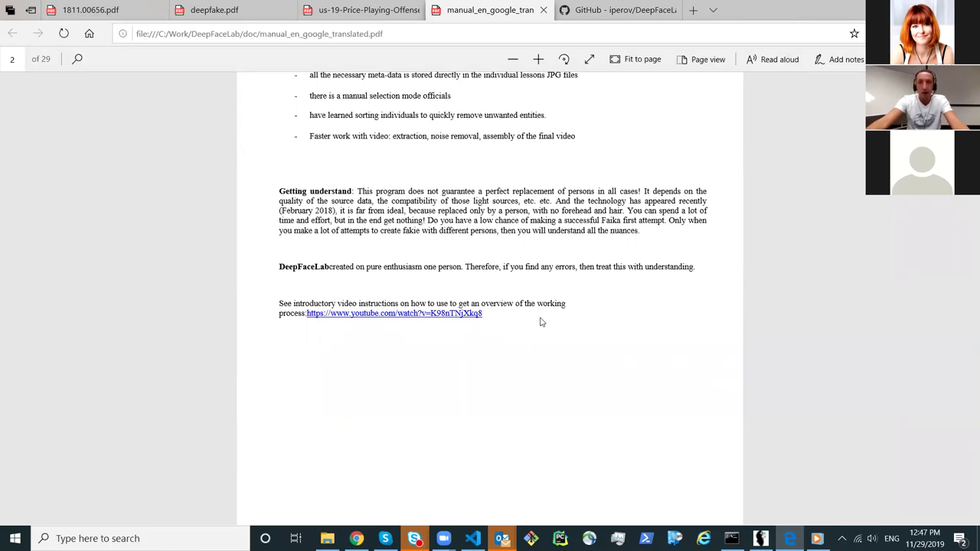
scroll(541, 322, "up", 3)
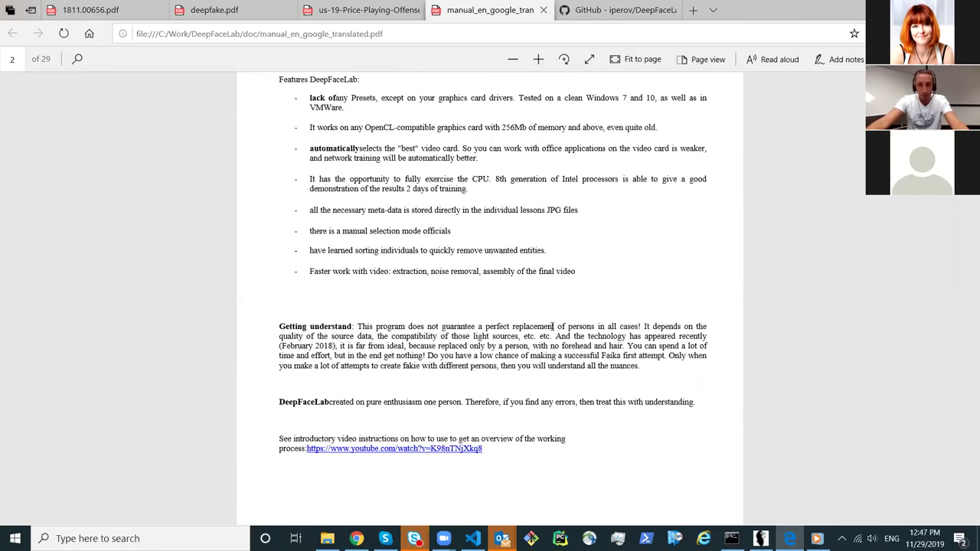
scroll(549, 322, "up", 12)
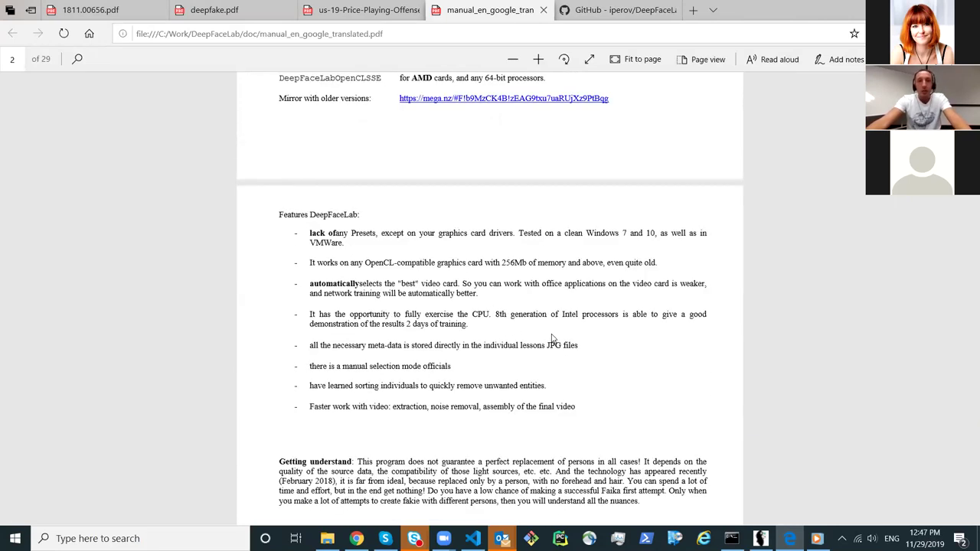
scroll(549, 337, "up", 4)
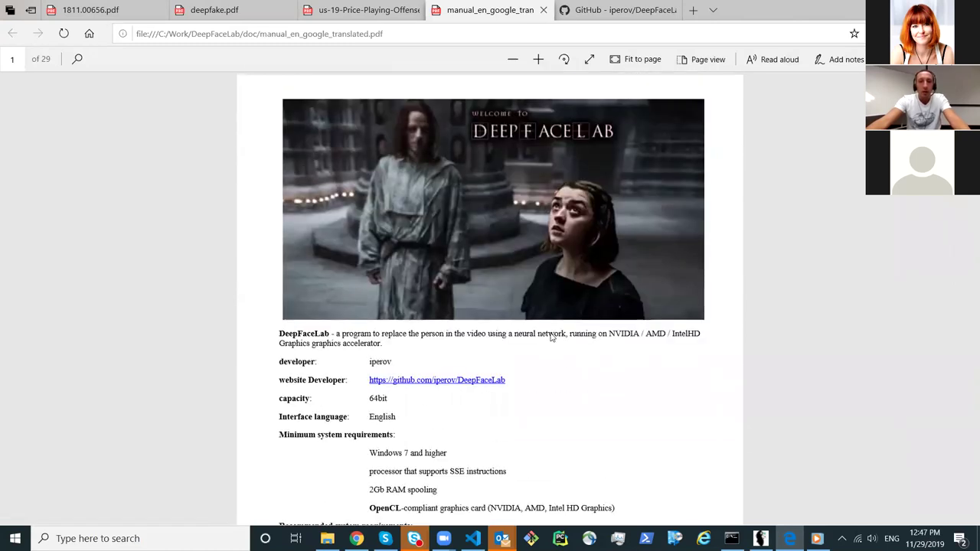
- Look over the DeepFaceLab features on page 2 of the manual, and switch to the GitHub repository to examine its README
scroll(550, 337, "down", 12)
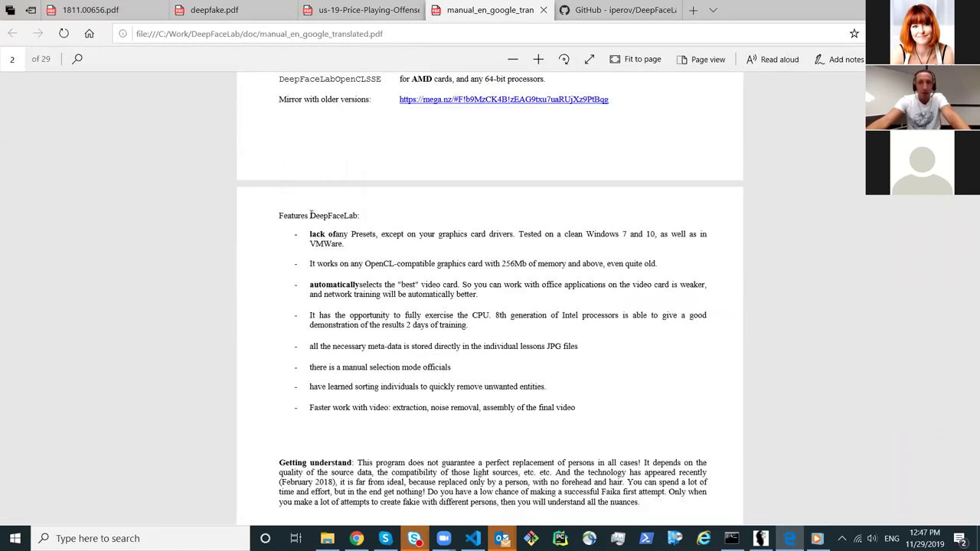
double_click(326, 216)
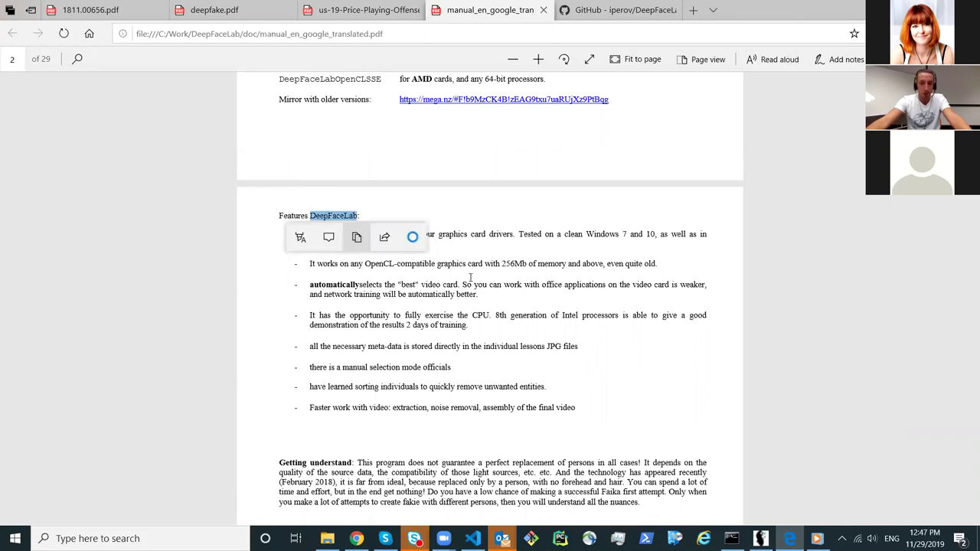
left_click(616, 10)
scroll(459, 245, "down", 14)
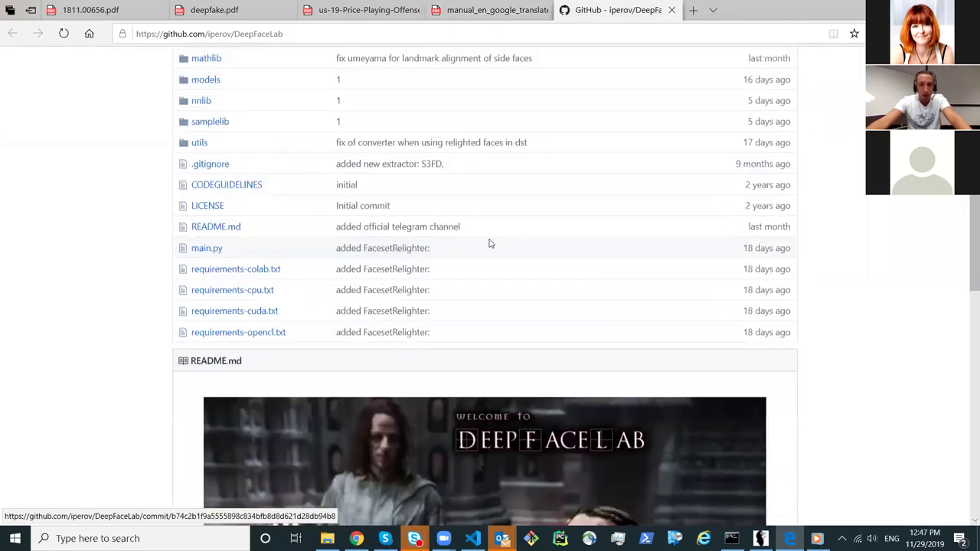
scroll(483, 256, "down", 5)
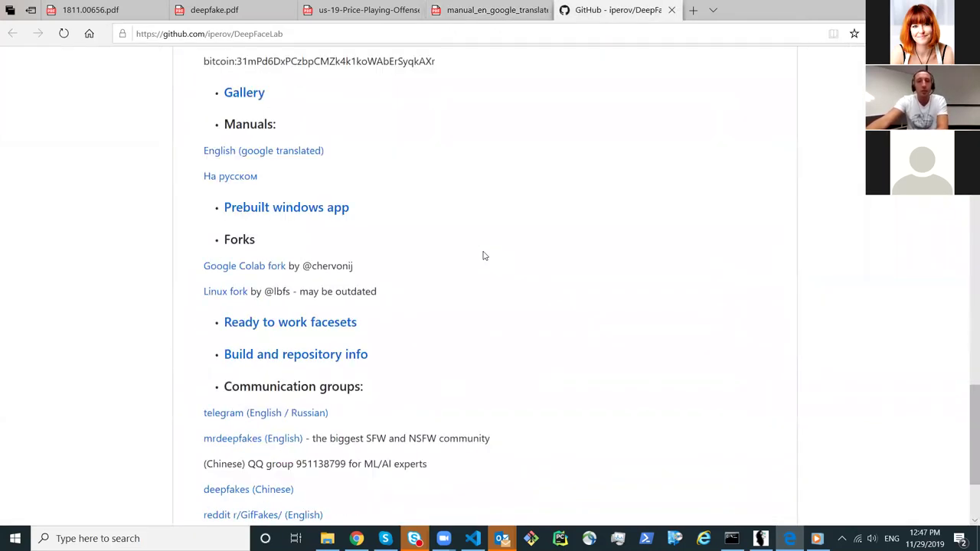
scroll(483, 256, "up", 5)
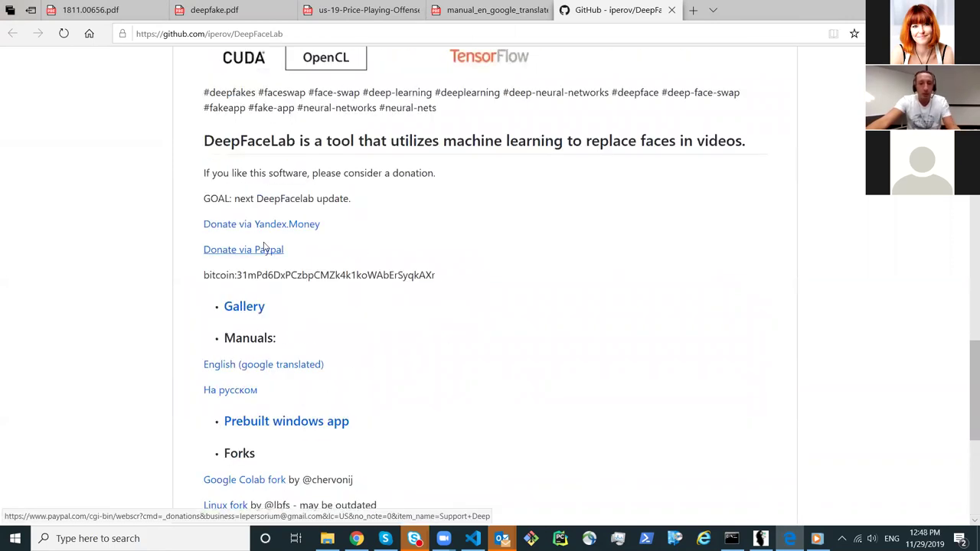
scroll(376, 245, "up", 12)
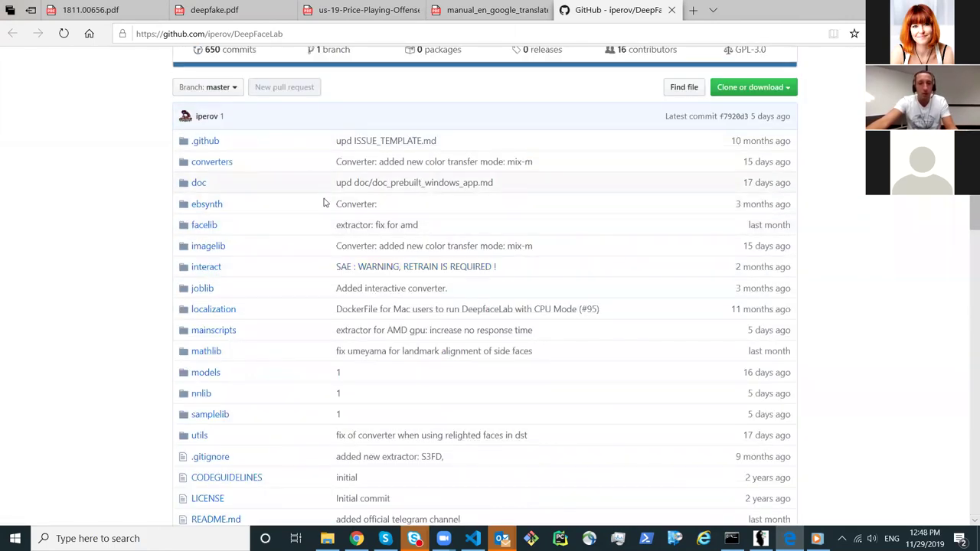
- Review the README's manuals, prebuilt Windows app, forks, facesets and communication groups, and return to the start of the repository page
scroll(324, 201, "down", 10)
scroll(325, 210, "down", 3)
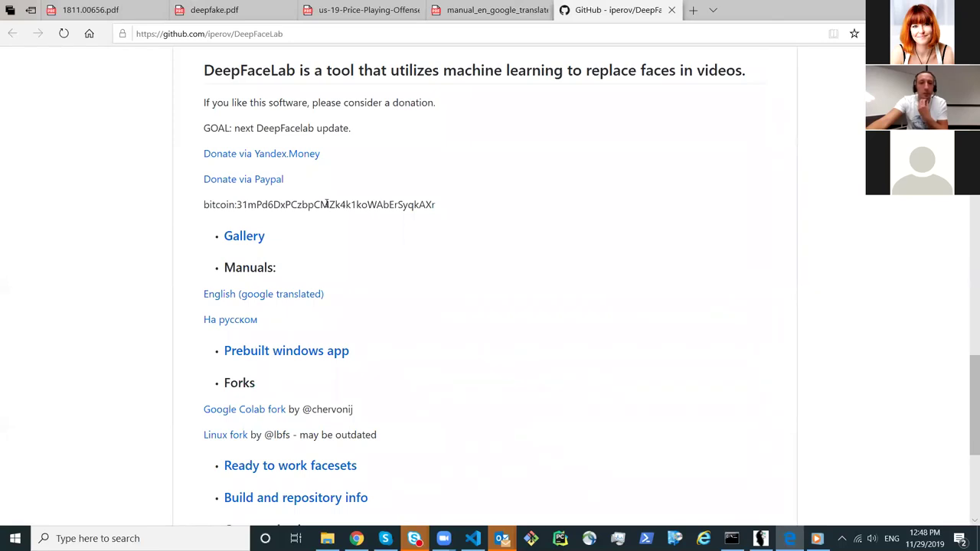
scroll(389, 310, "down", 3)
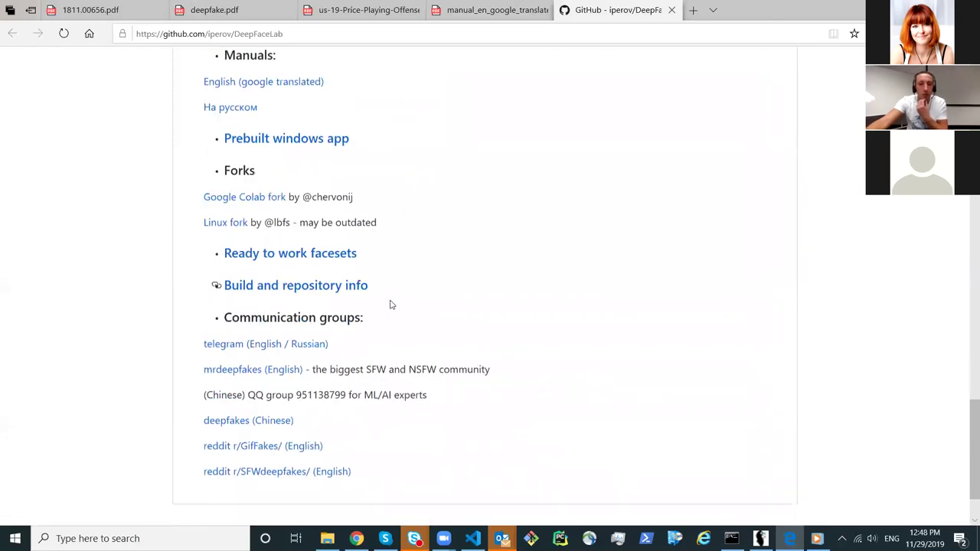
scroll(390, 306, "up", 4)
scroll(392, 312, "up", 4)
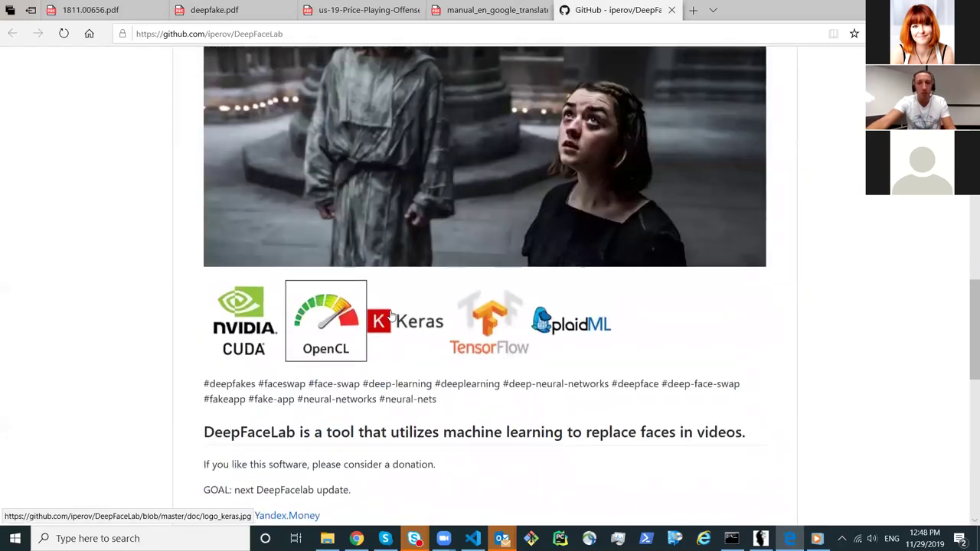
scroll(391, 314, "up", 15)
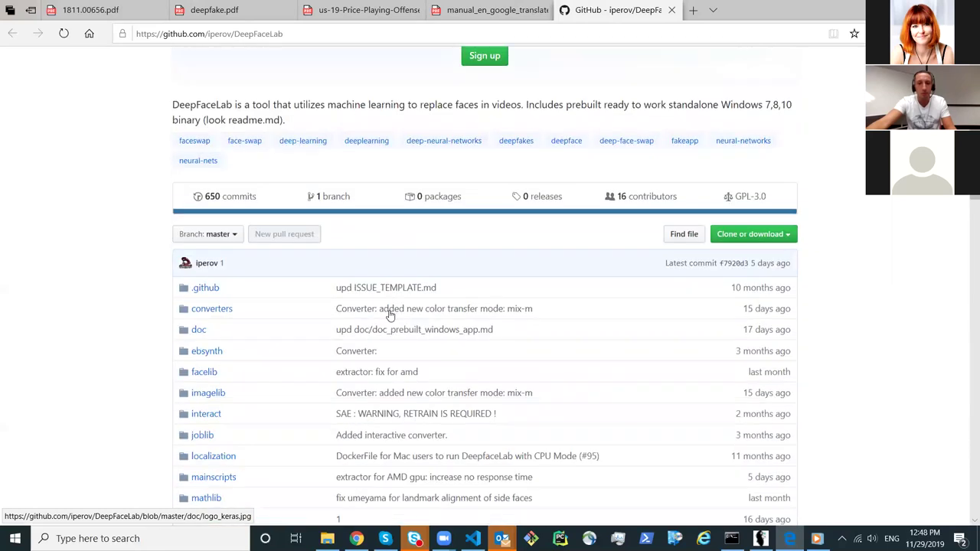
scroll(389, 314, "up", 3)
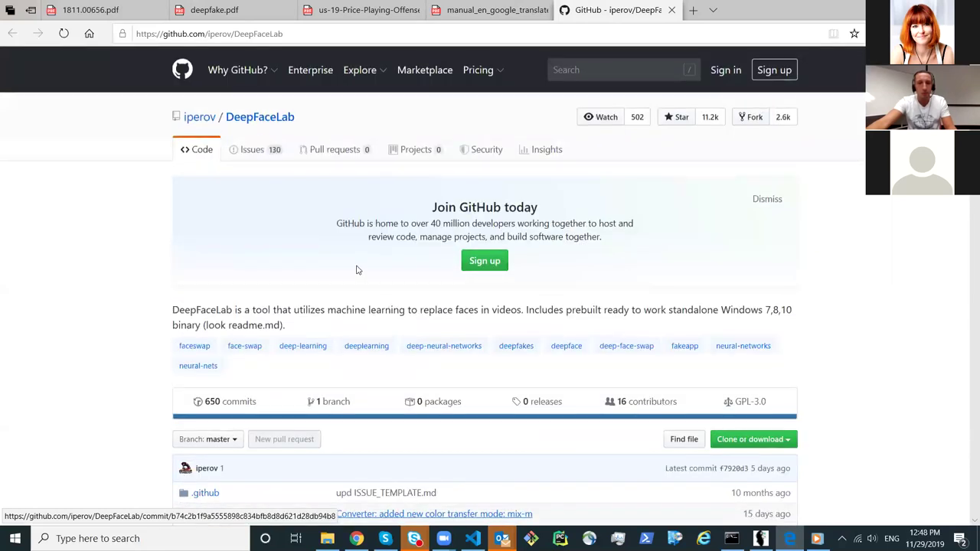
- Go through the README's resource links again, open one in a new tab, and go back up to the repository's file list
scroll(342, 215, "down", 20)
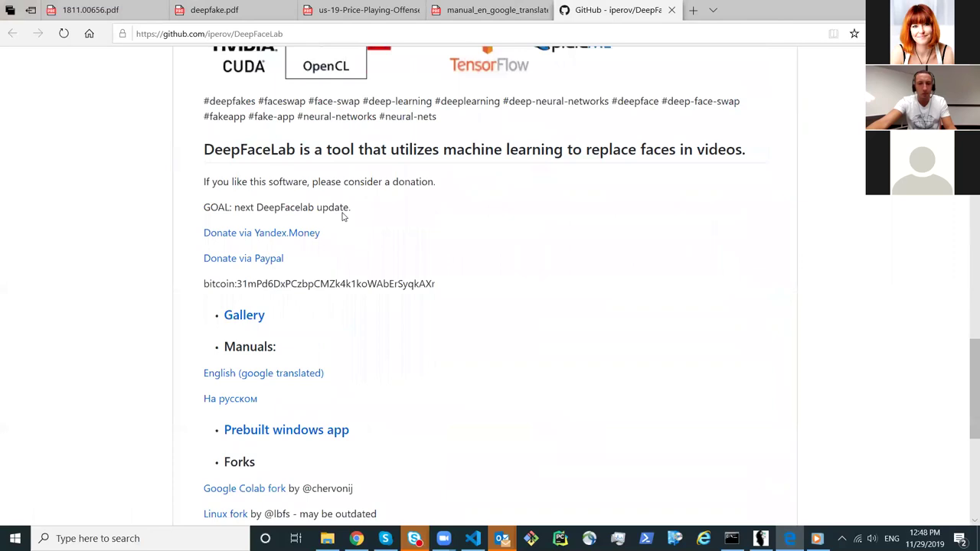
scroll(342, 217, "down", 3)
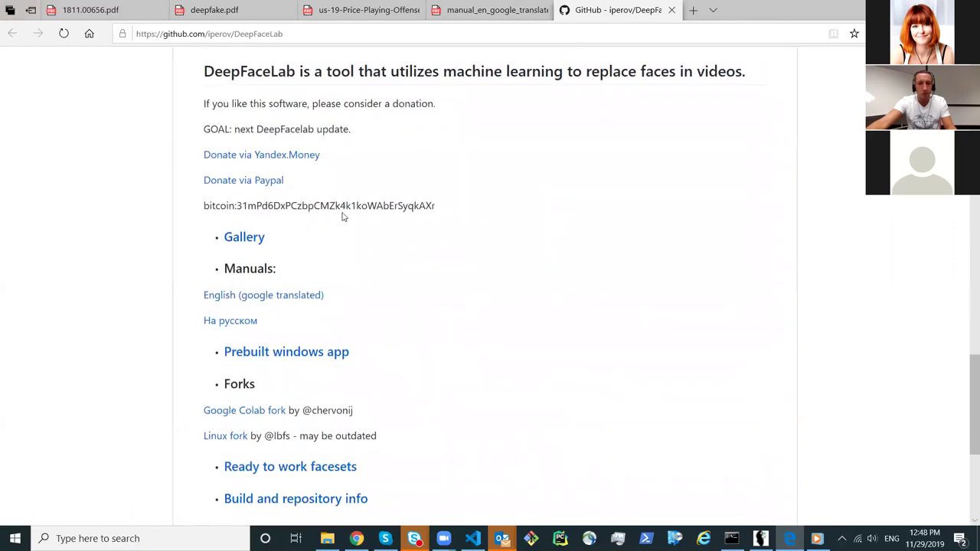
scroll(343, 217, "down", 2)
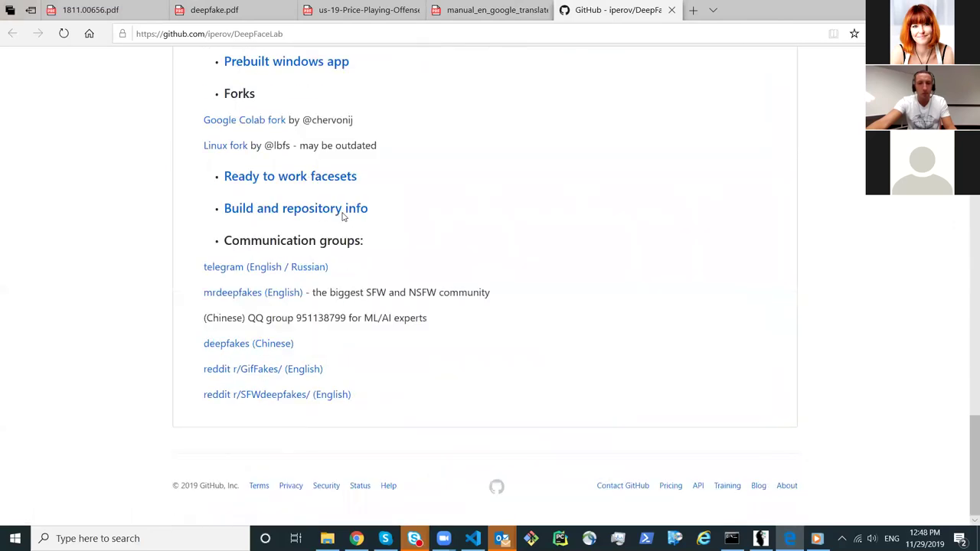
scroll(342, 216, "up", 4)
middle_click(273, 297)
scroll(328, 269, "up", 15)
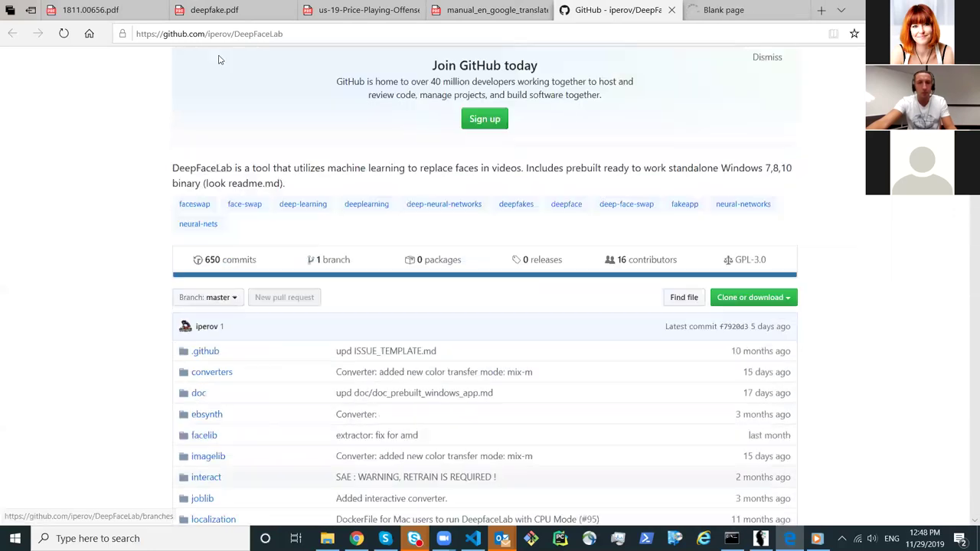
- Switch to Chrome, bring up USAGE.md of the deepfakes/faceswap repository, and look over its Workflow table of contents
key("alt+Tab")
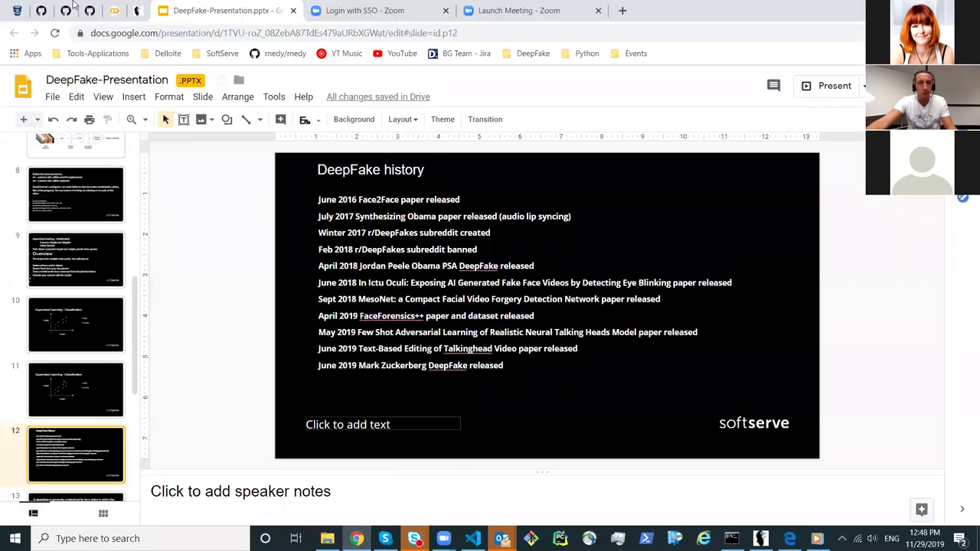
left_click(73, 6)
scroll(378, 352, "down", 1)
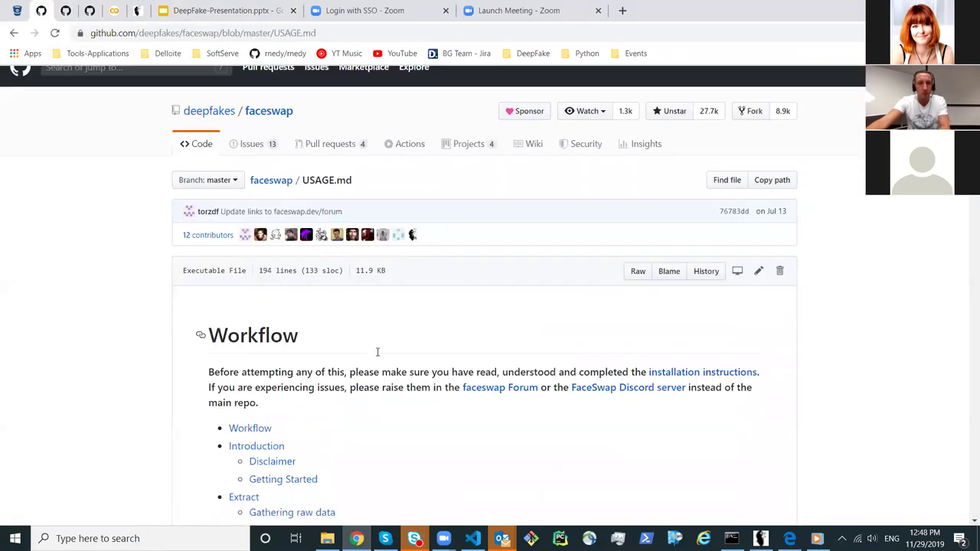
scroll(377, 352, "down", 3)
scroll(362, 298, "up", 1)
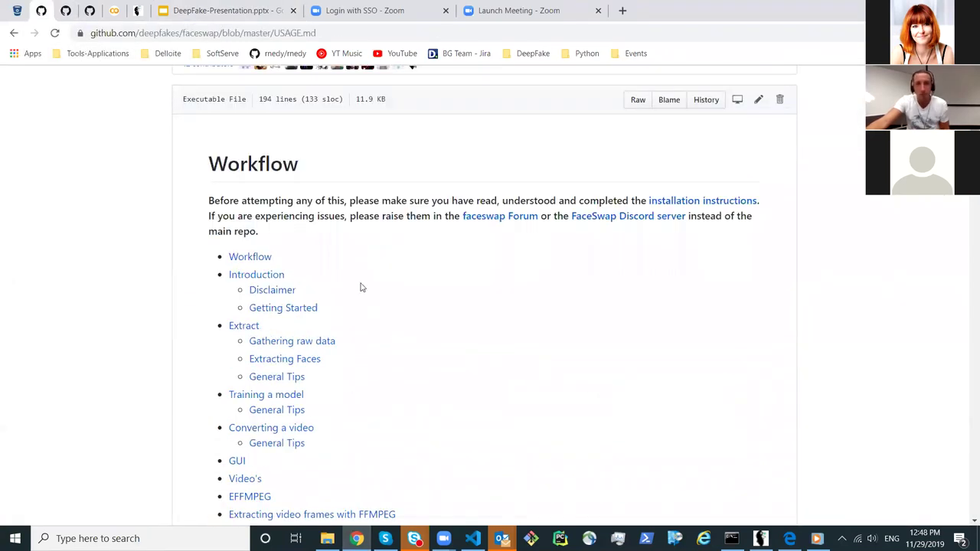
scroll(343, 261, "down", 1)
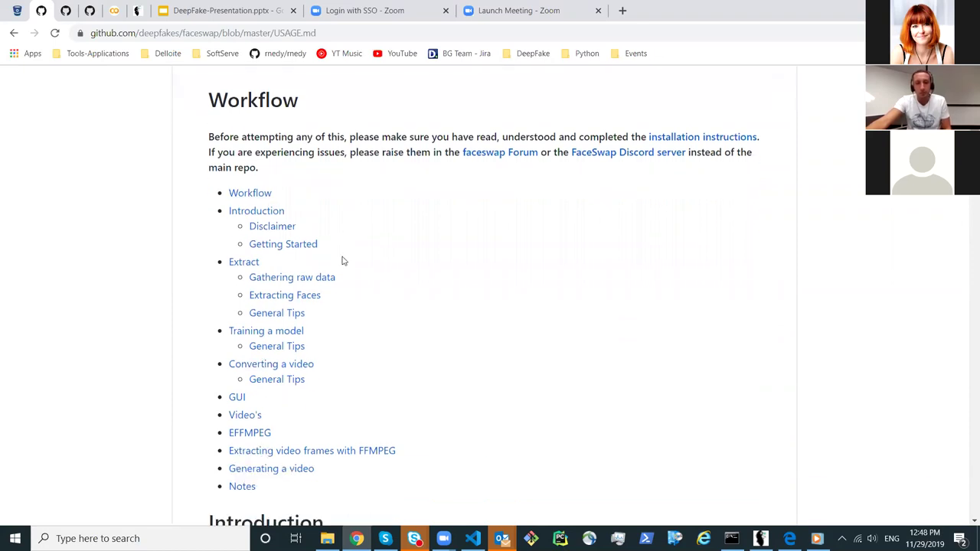
- Read the Disclaimer and Getting Started parts of the guide's Introduction
scroll(407, 273, "down", 4)
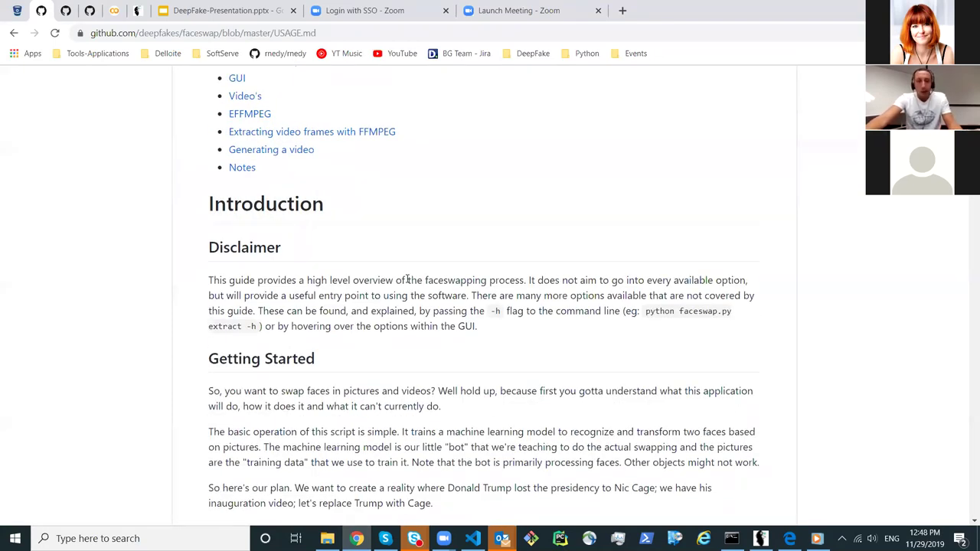
scroll(407, 276, "down", 1)
scroll(407, 283, "down", 3)
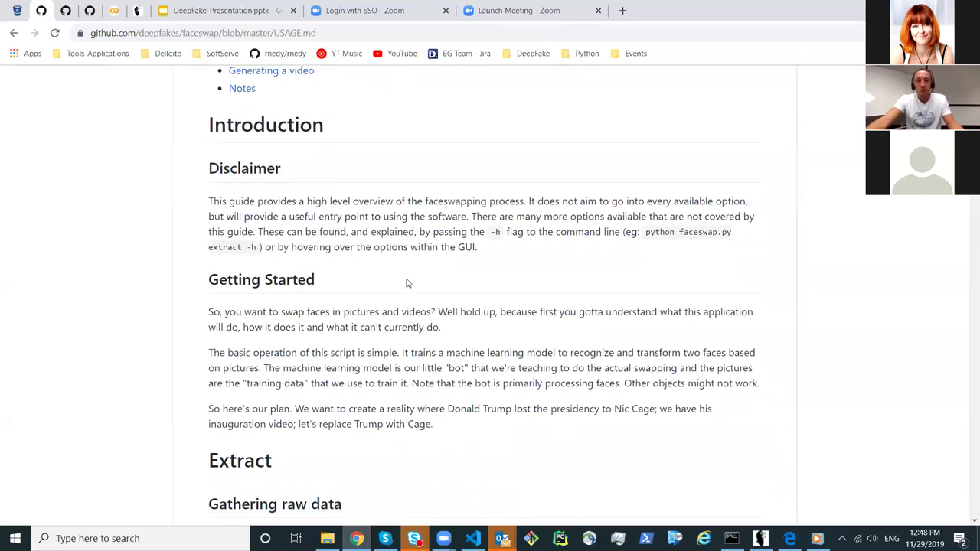
scroll(406, 283, "up", 4)
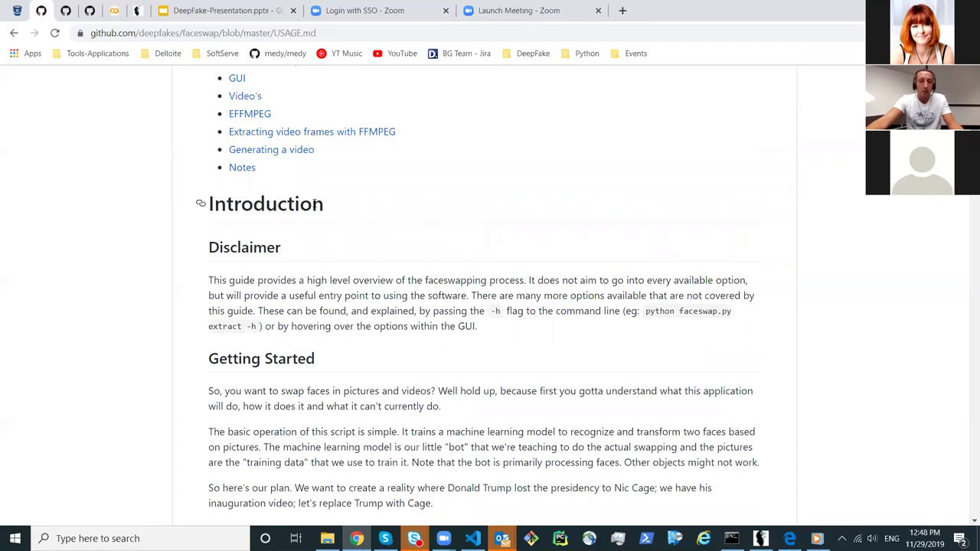
scroll(352, 261, "down", 3)
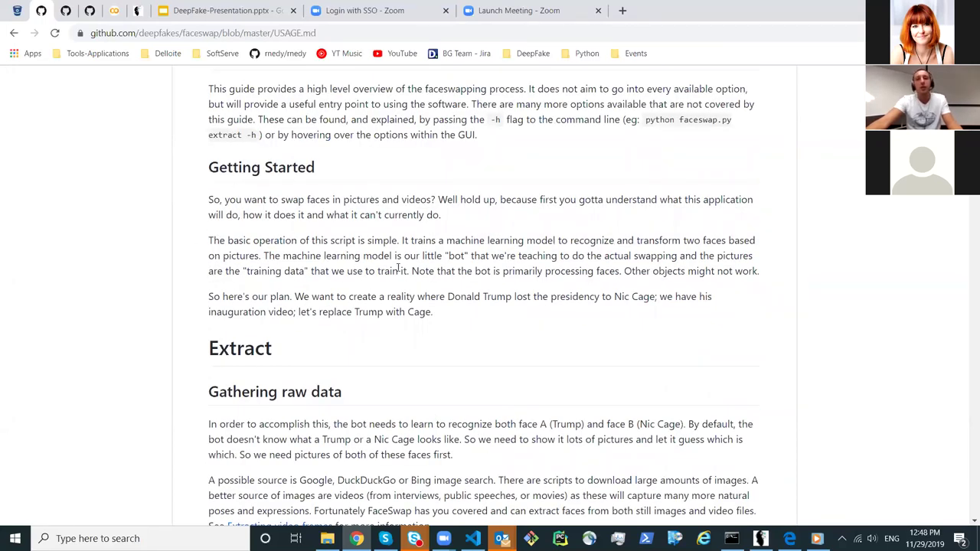
- Examine the Gathering raw data and Extracting Faces sections, pointing out the command-line extract examples and the GUI alternative
scroll(398, 268, "down", 5)
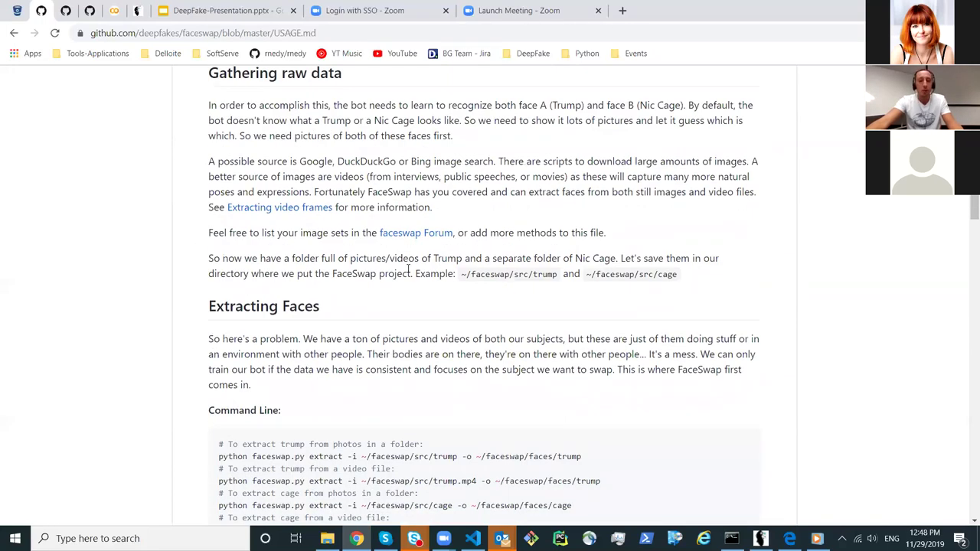
scroll(409, 269, "down", 1)
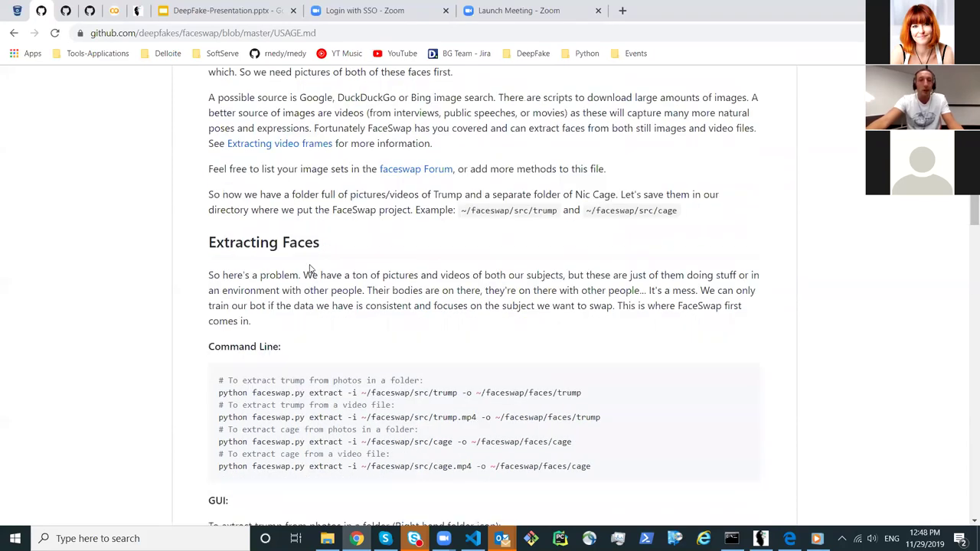
scroll(310, 268, "down", 1)
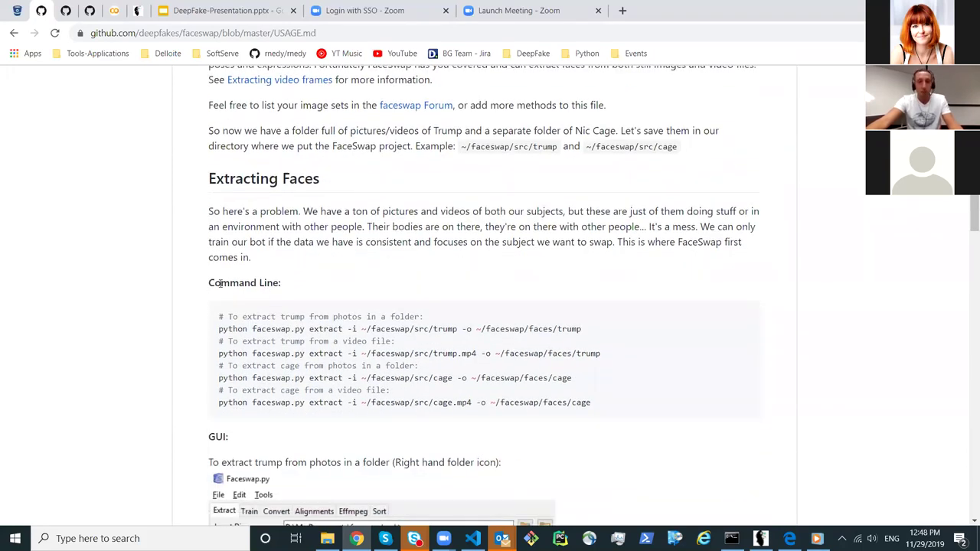
scroll(208, 284, "down", 1)
left_click_drag(205, 220, 324, 327)
left_click(278, 248)
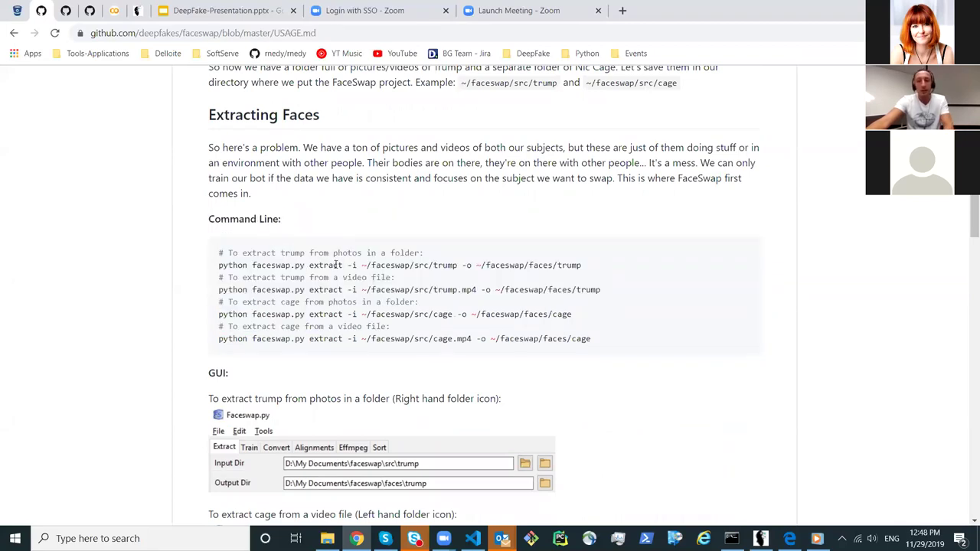
scroll(335, 264, "down", 1)
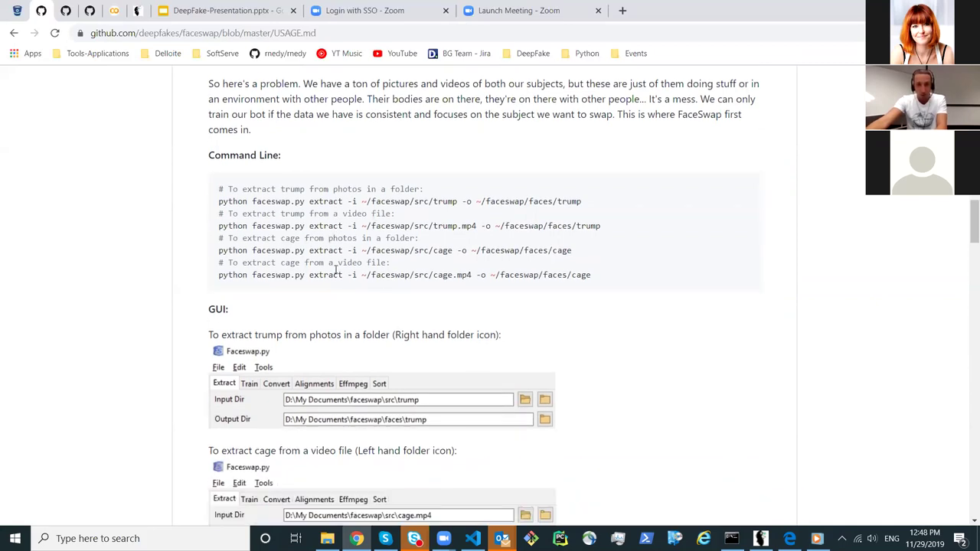
- Show the Faceswap application's Convert settings, and return to the Extracting Faces section of USAGE.md in Chrome
left_click(760, 538)
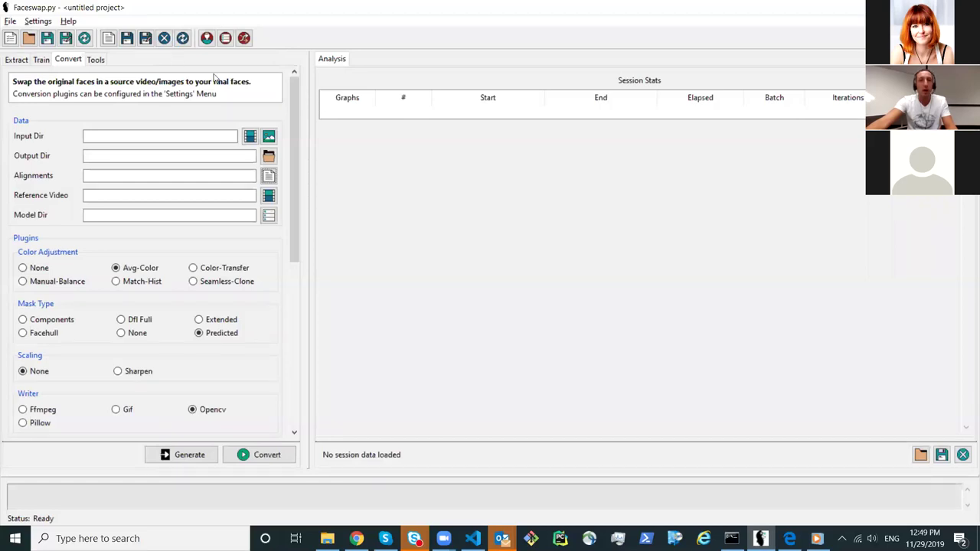
key("alt+Tab")
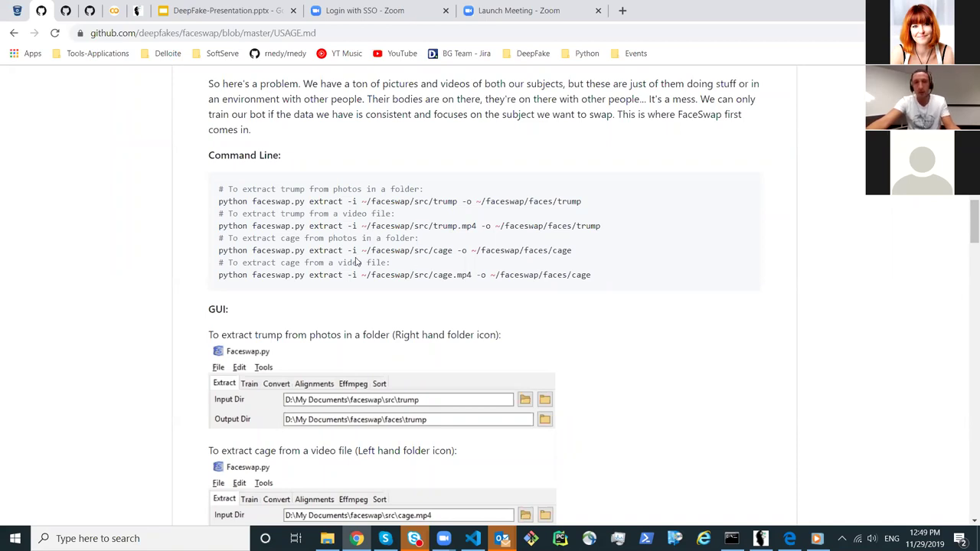
scroll(357, 264, "up", 1)
scroll(397, 299, "up", 2)
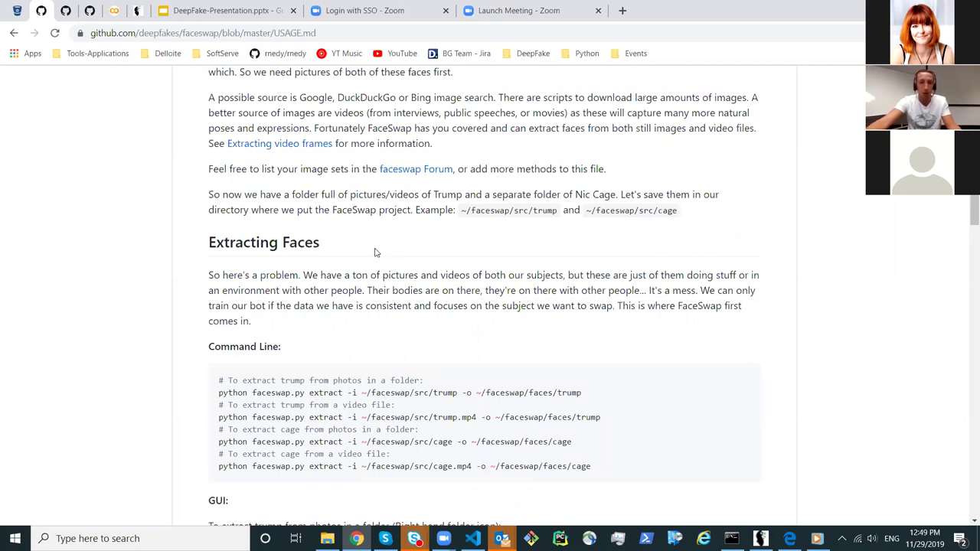
scroll(375, 253, "down", 1)
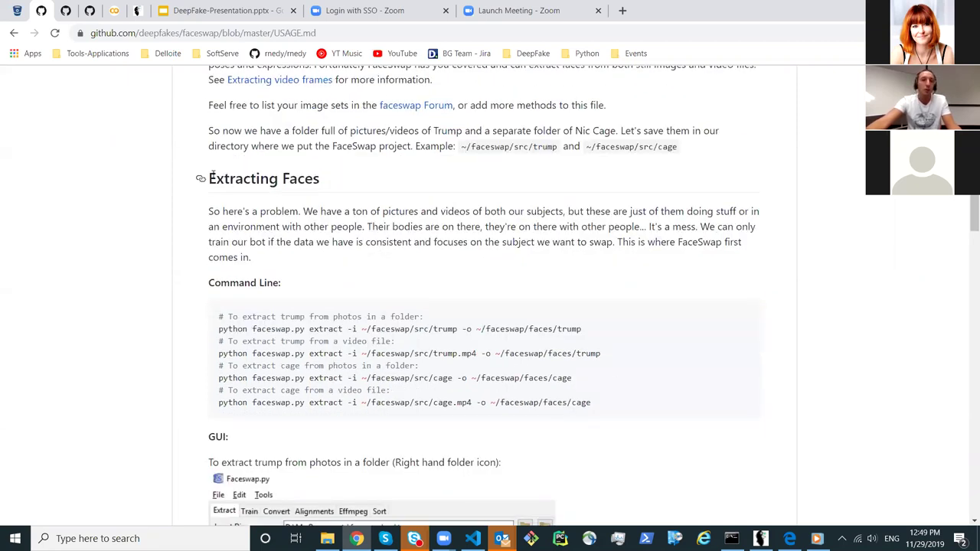
- Go back over the Gathering raw data section and up to Getting Started in the guide
scroll(378, 256, "up", 4)
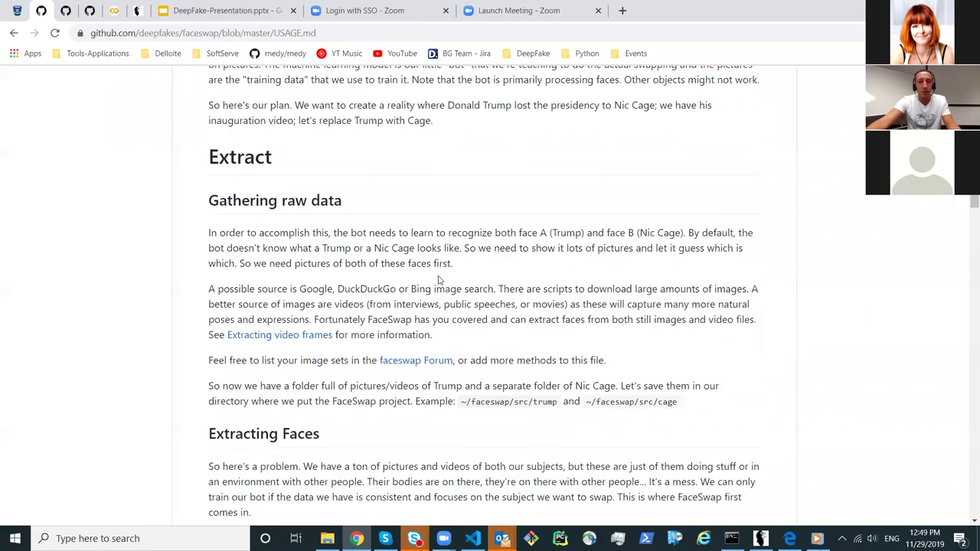
scroll(434, 264, "up", 1)
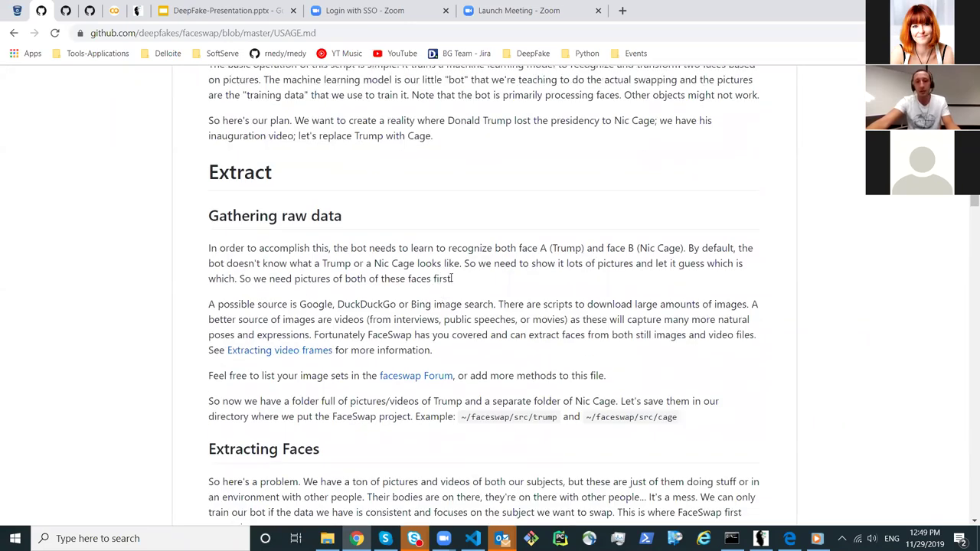
scroll(429, 260, "up", 2)
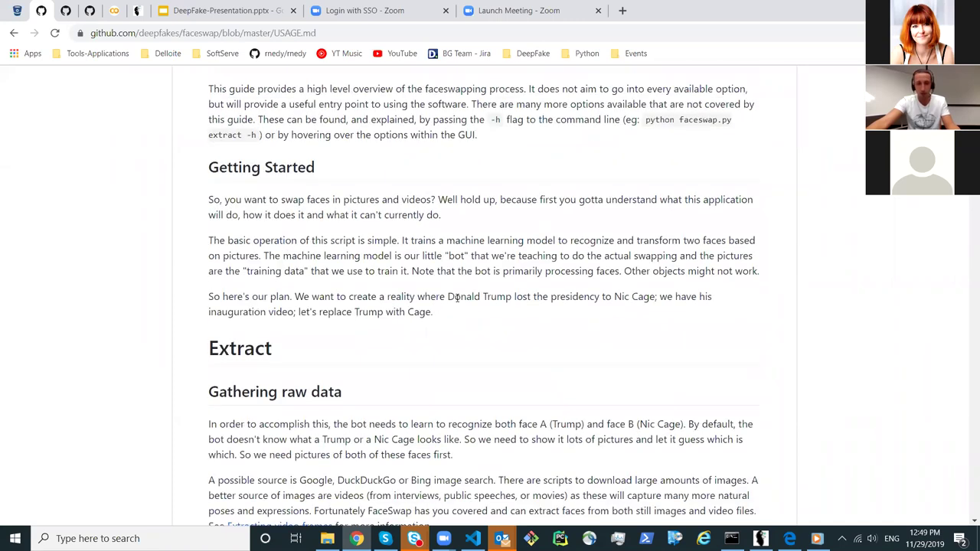
- Review the Extracting Faces command-line and GUI examples, and the General Tips on extracting faces for training
scroll(237, 216, "down", 8)
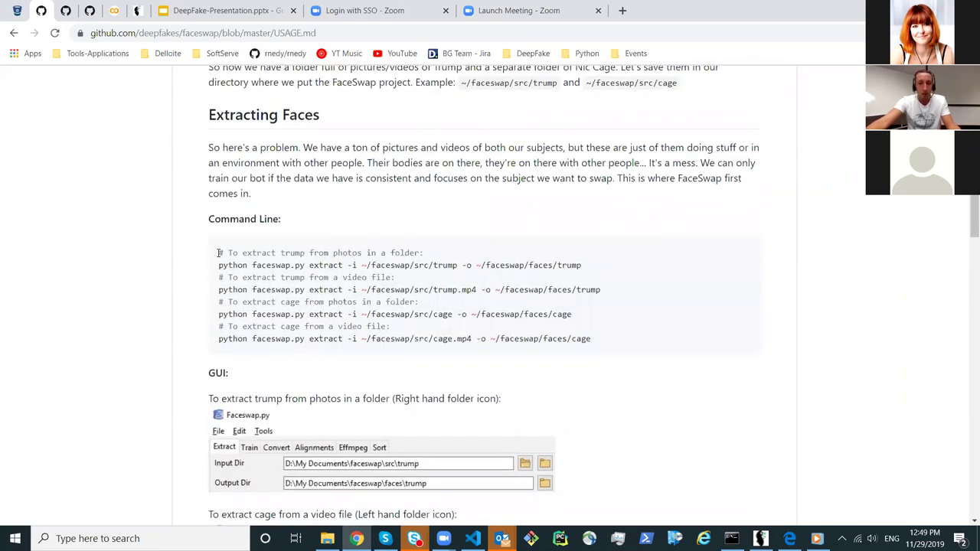
left_click_drag(218, 253, 564, 361)
left_click(459, 286)
scroll(311, 289, "down", 2)
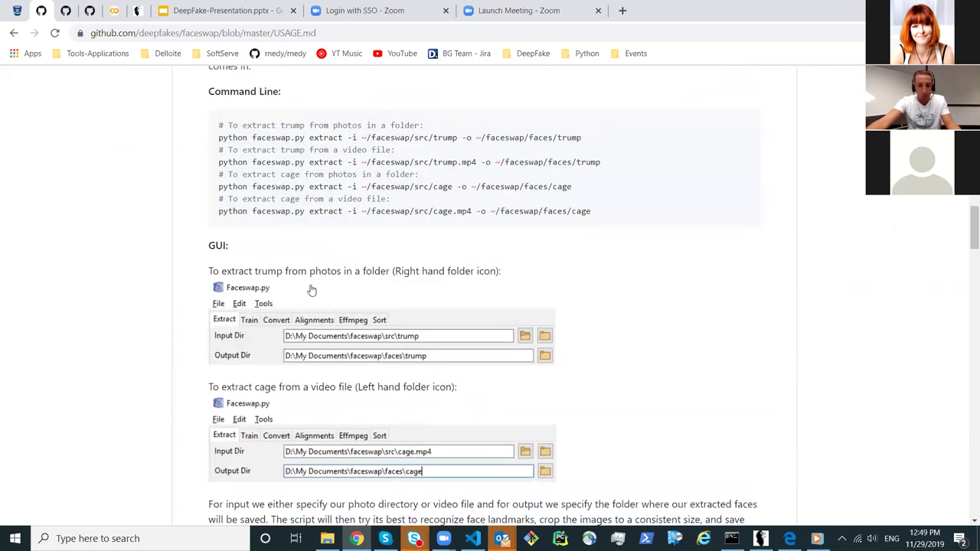
scroll(521, 349, "down", 7)
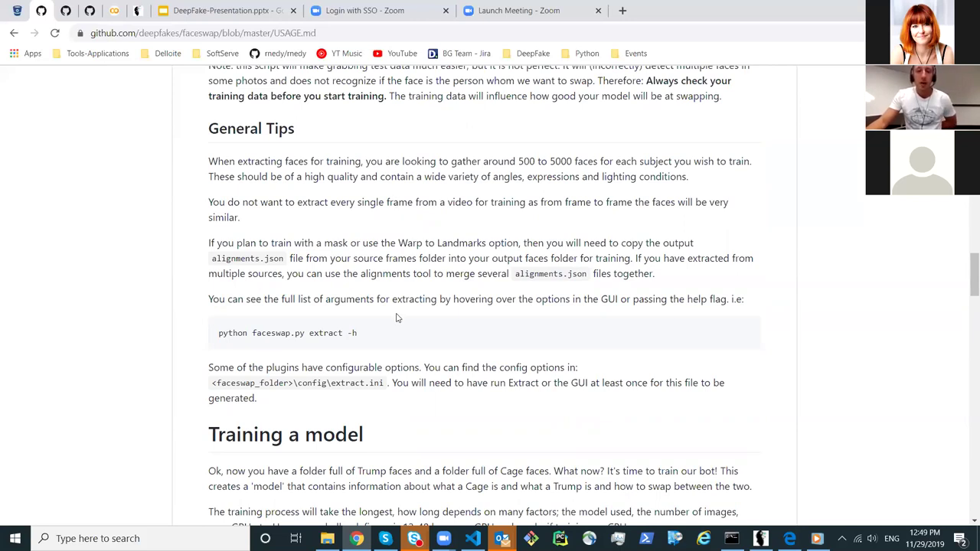
scroll(398, 319, "down", 1)
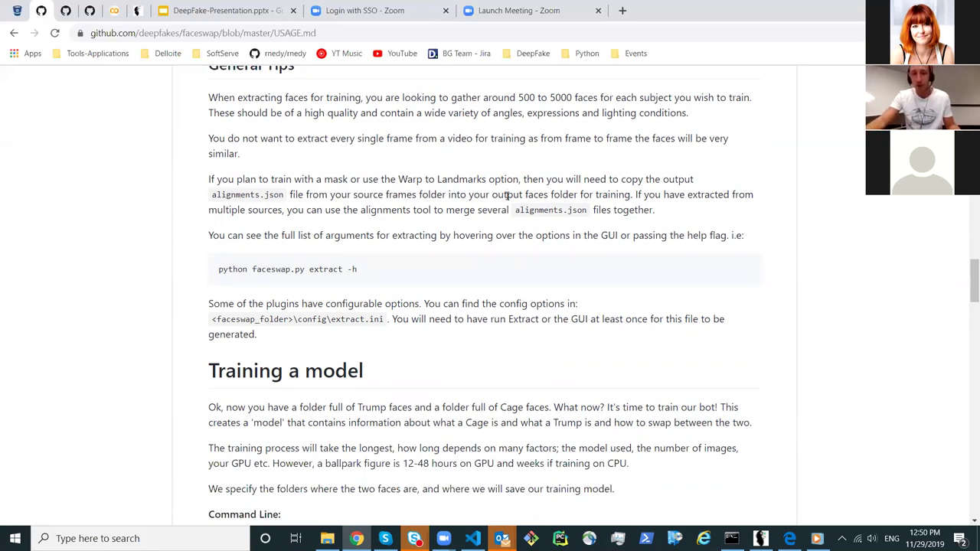
scroll(503, 207, "up", 1)
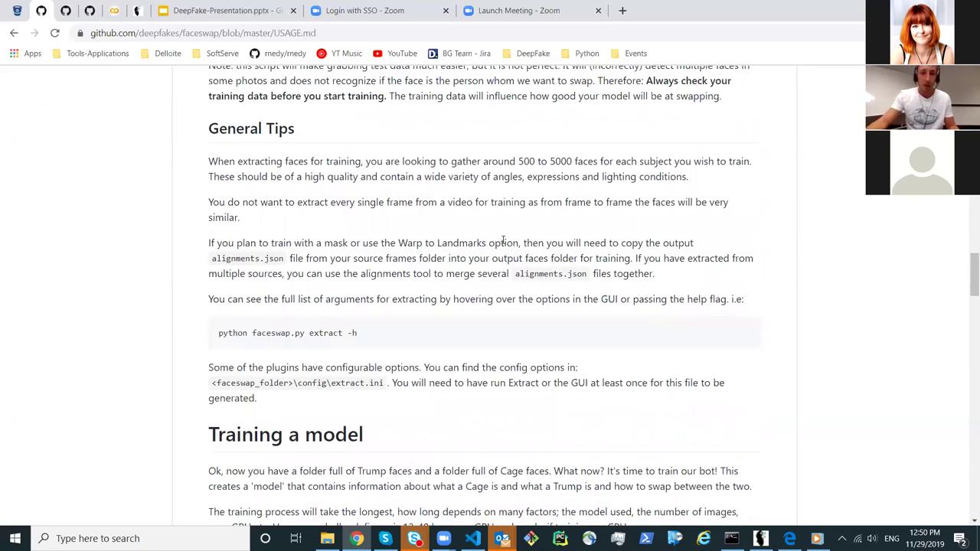
scroll(406, 265, "up", 2)
- Switch to the DeepFakeLab.ipynb notebook in Colab and look through its table of contents from workspace management to converting frames
left_click(114, 11)
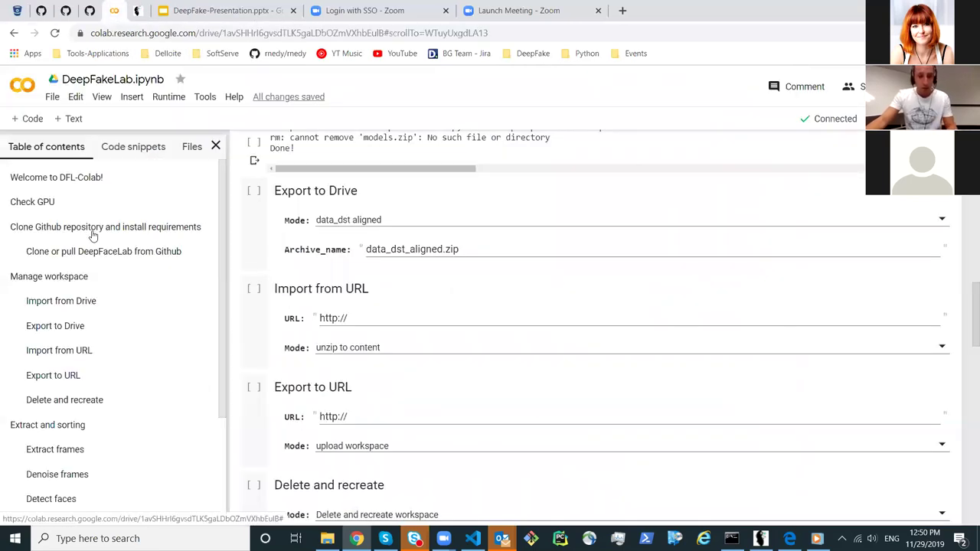
left_click(158, 148)
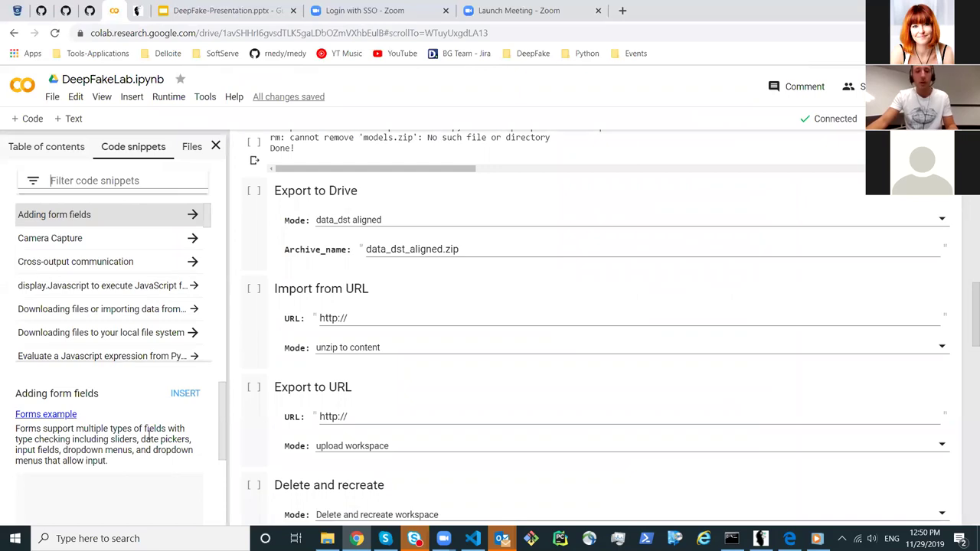
scroll(440, 287, "up", 2)
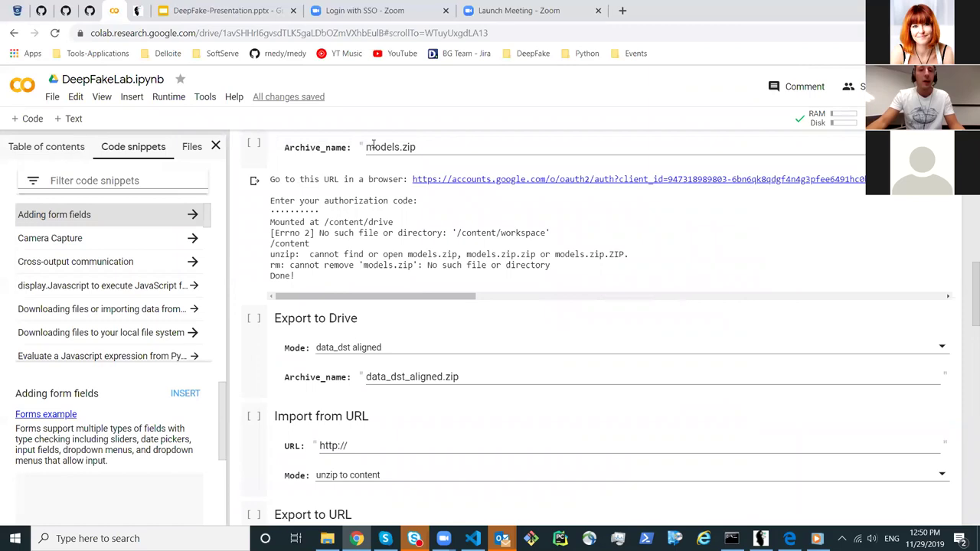
left_click(57, 149)
scroll(95, 264, "down", 1)
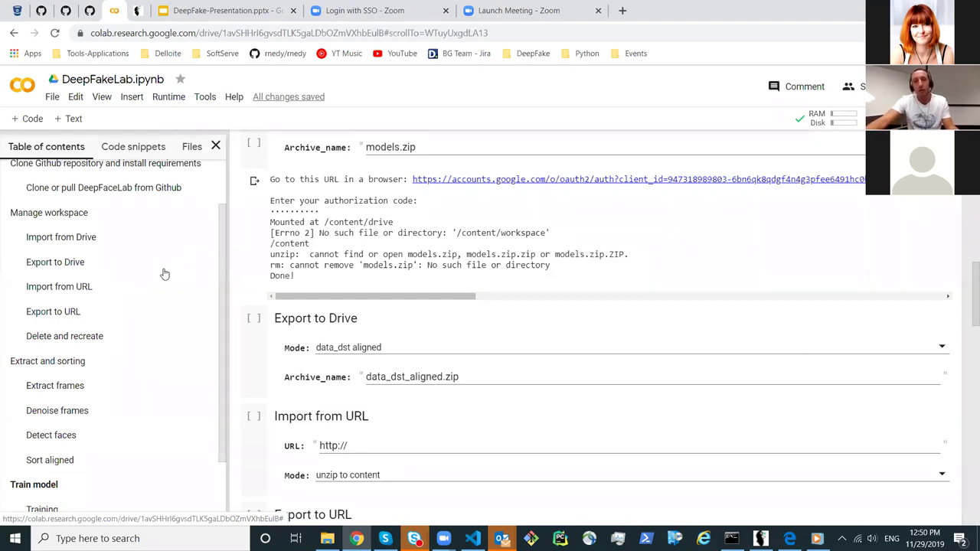
scroll(164, 273, "down", 1)
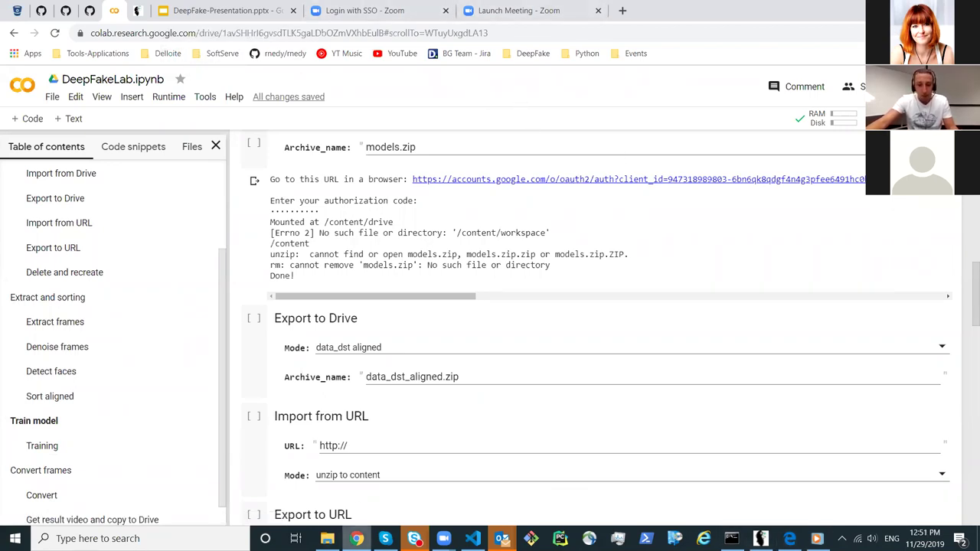
- Return to the faceswap USAGE.md guide and read from the extraction General Tips to the introduction of Training a model
left_click(43, 10)
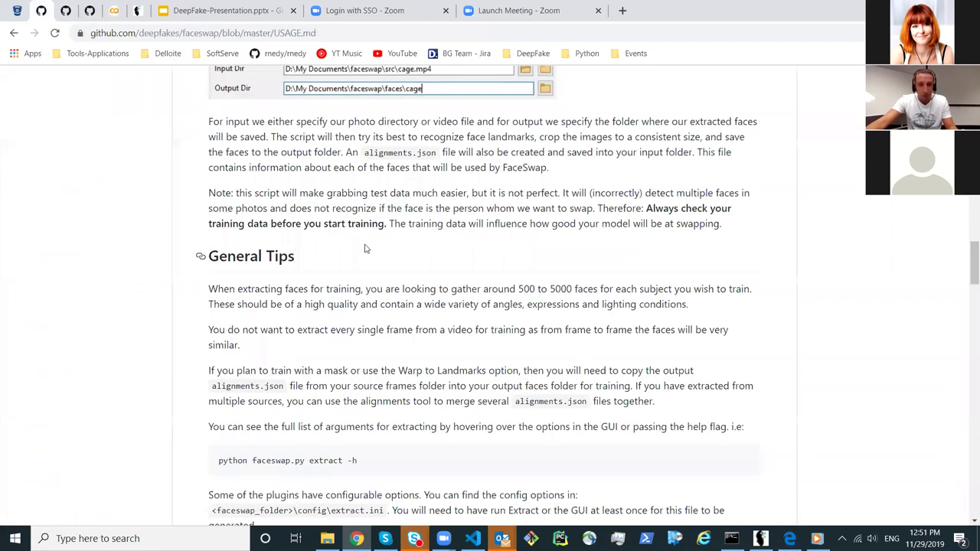
scroll(370, 253, "up", 1)
scroll(410, 247, "down", 3)
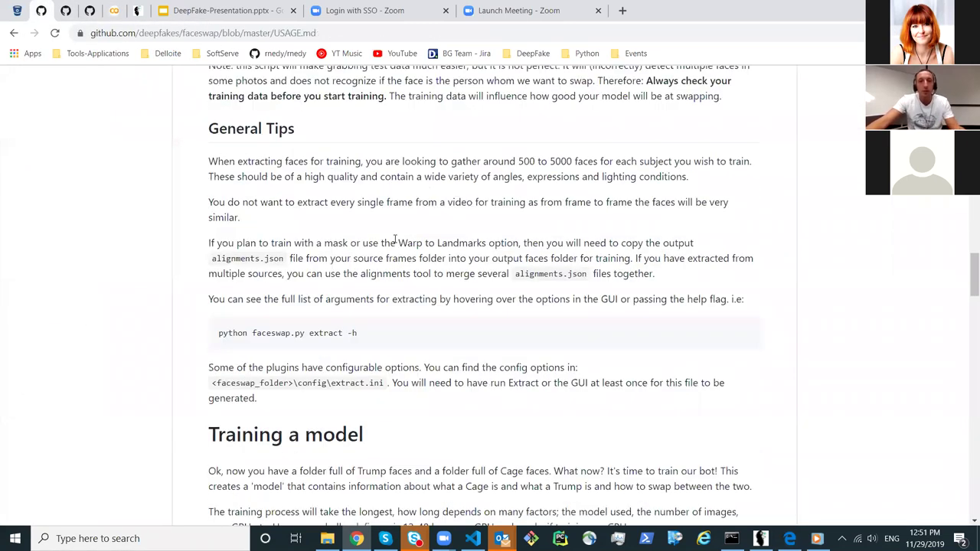
scroll(338, 181, "down", 2)
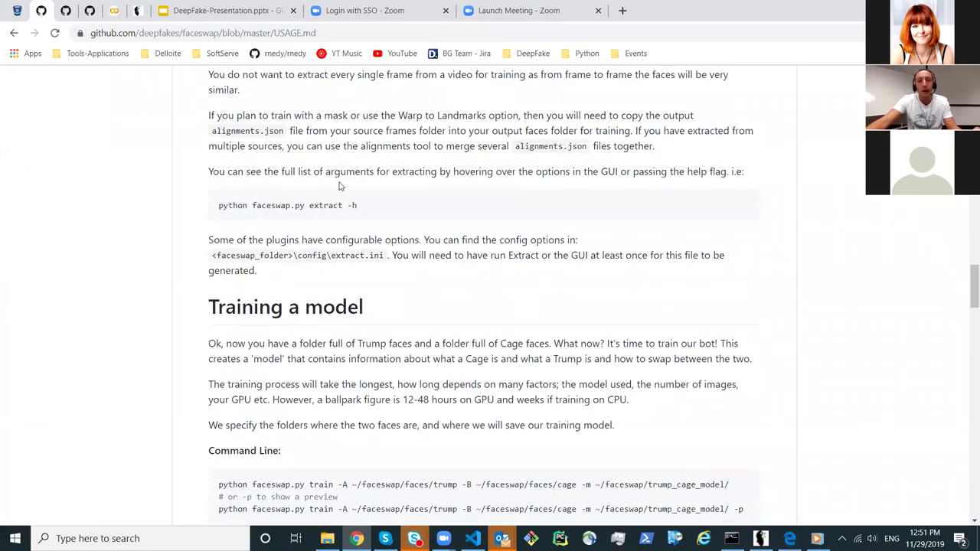
scroll(340, 186, "down", 1)
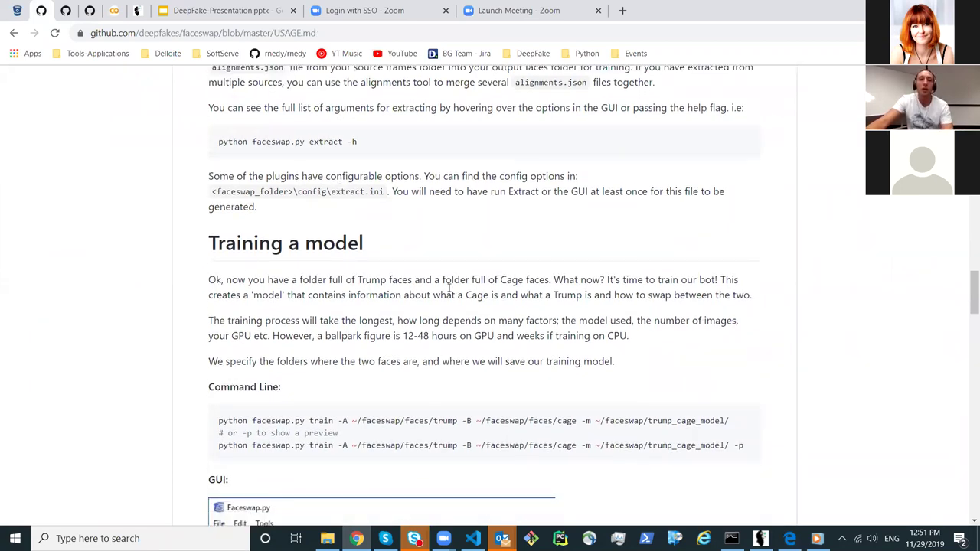
scroll(444, 283, "down", 1)
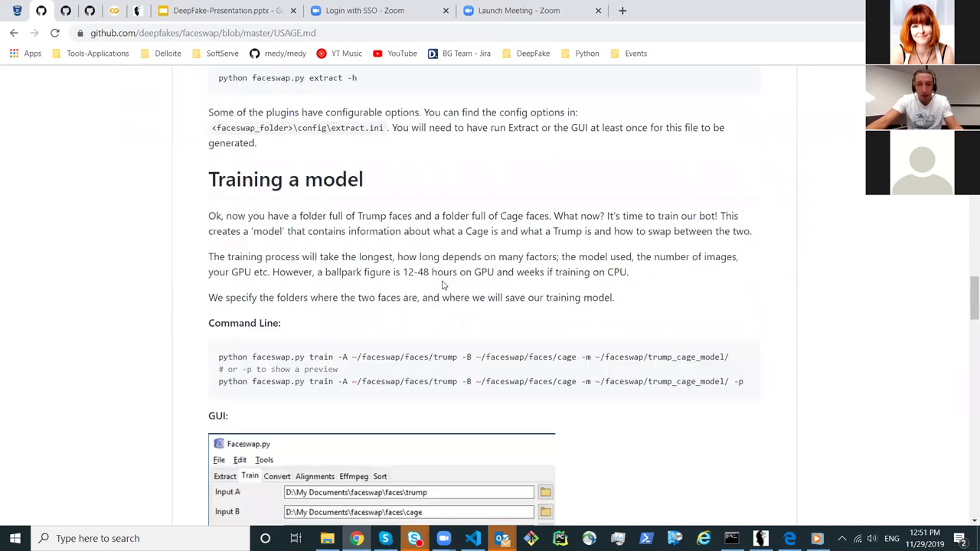
left_click_drag(253, 179, 452, 245)
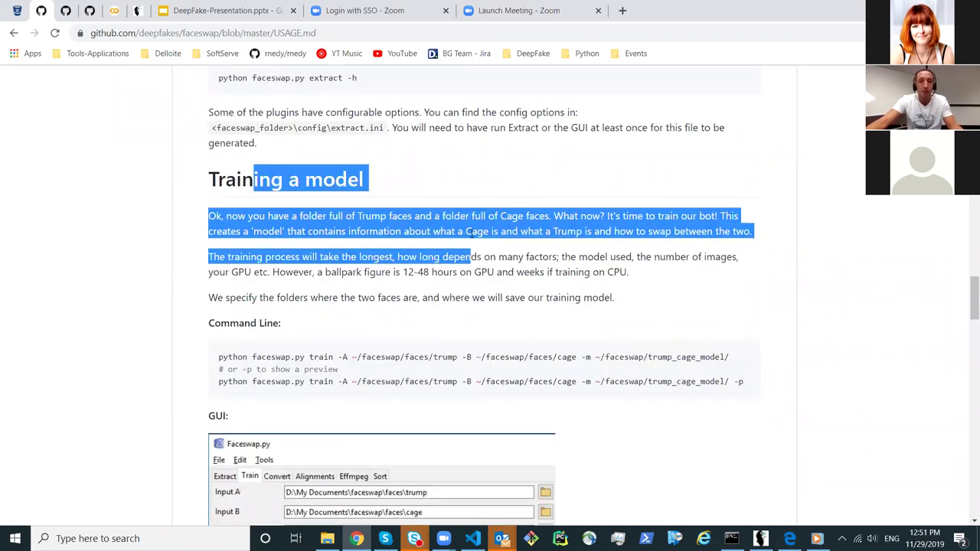
left_click(525, 253)
- Examine the Training a model examples, highlighting the python faceswap.py train command and comparing it with the GUI alternative
scroll(480, 235, "down", 1)
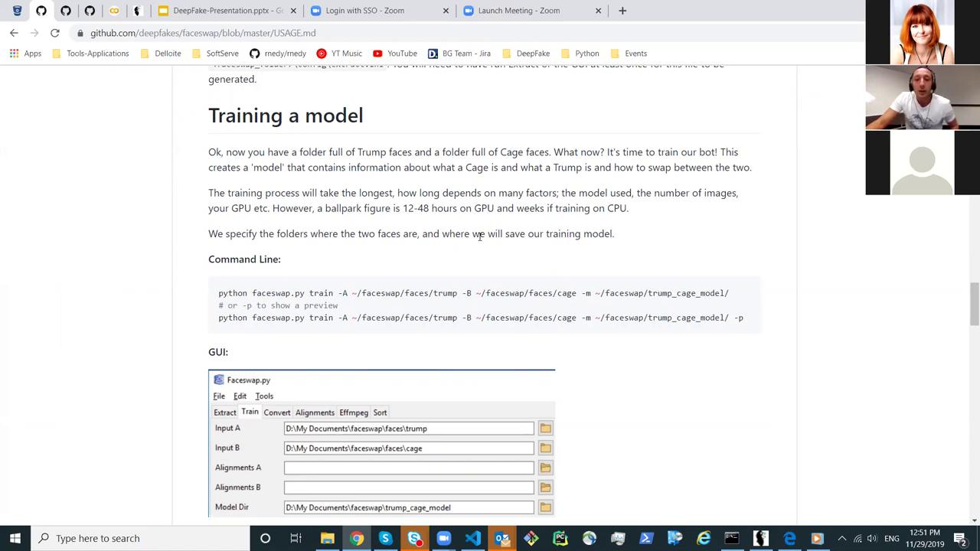
scroll(477, 235, "down", 1)
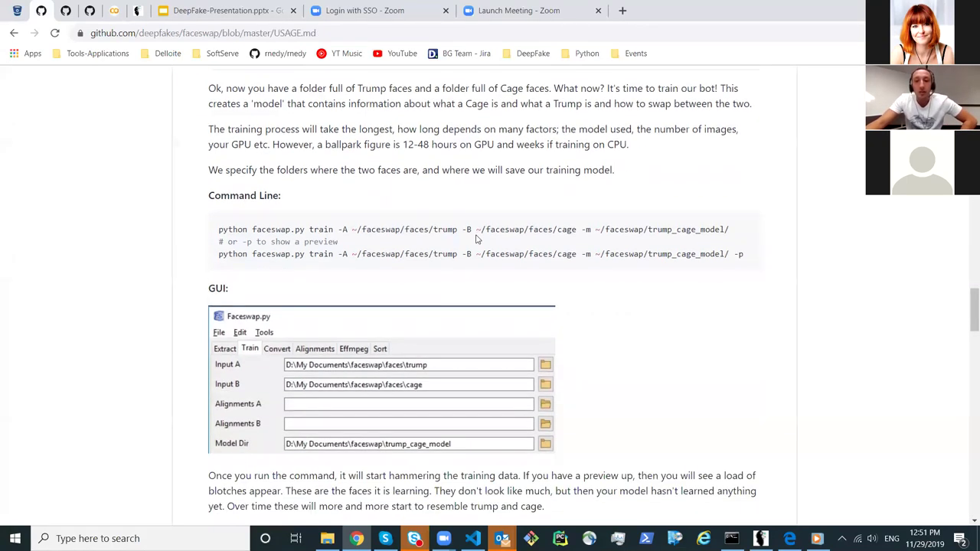
left_click_drag(218, 230, 398, 231)
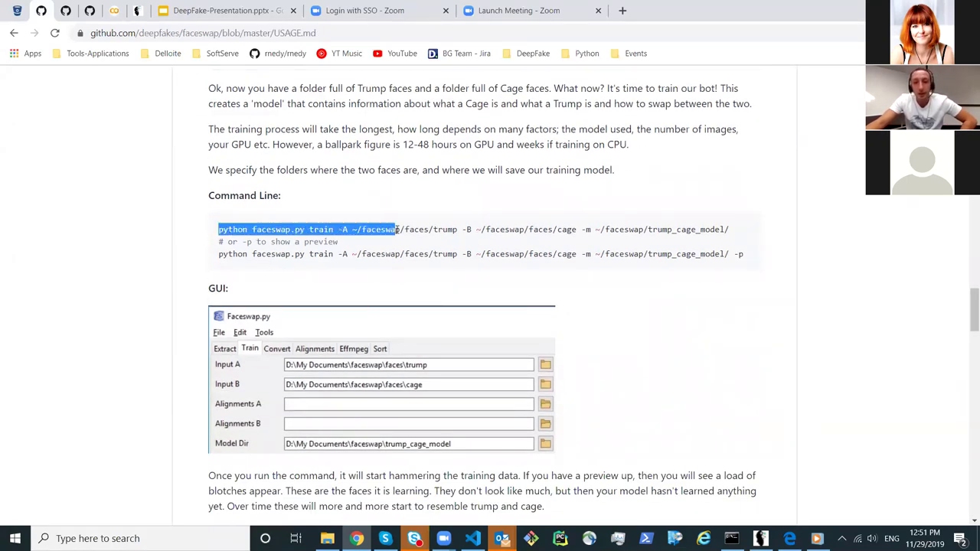
triple_click(398, 233)
left_click(396, 261)
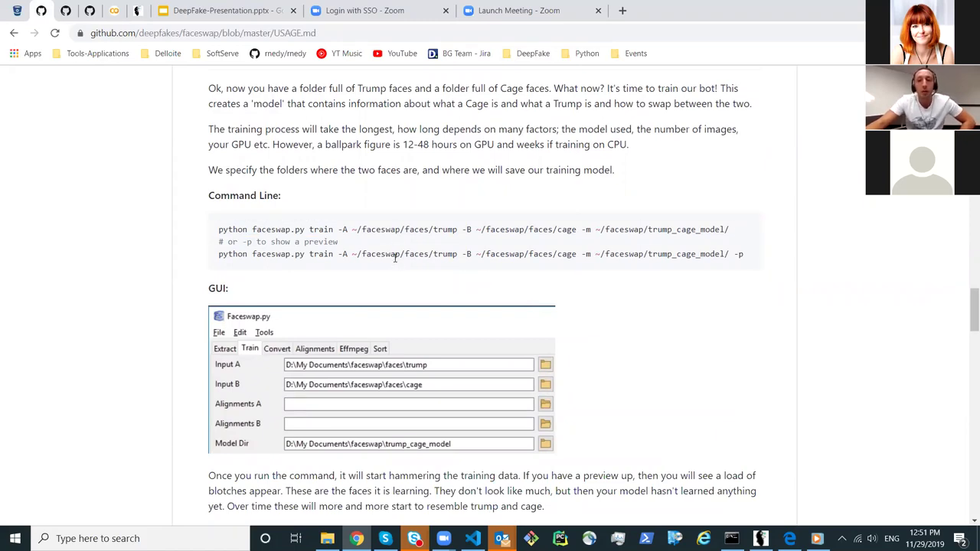
scroll(396, 259, "down", 3)
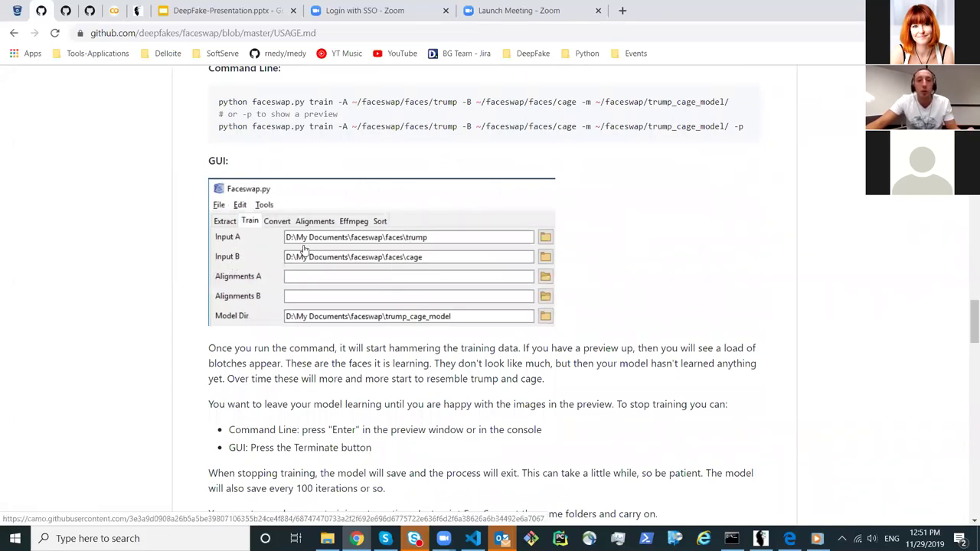
scroll(401, 153, "up", 2)
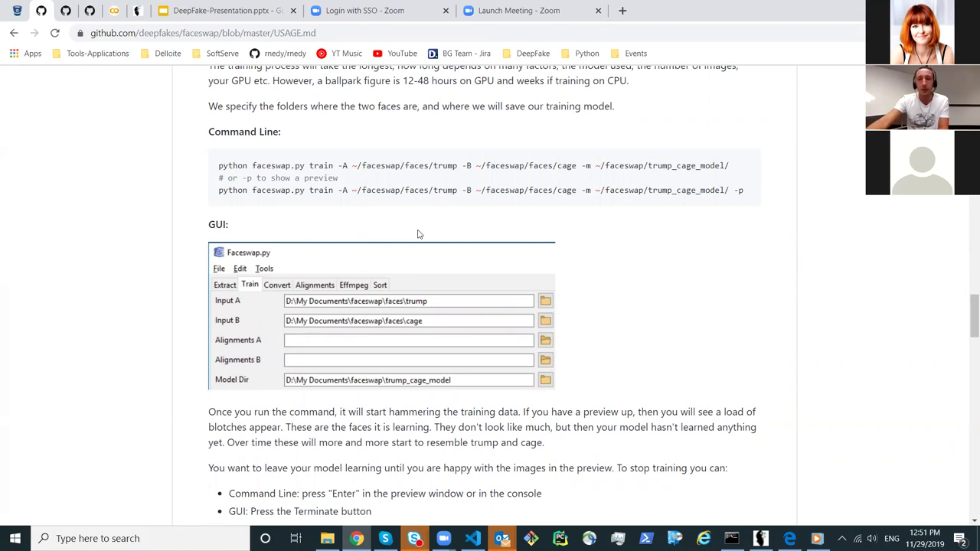
- Read how to stop and resume training, and the training General Tips up to Converting a video
scroll(339, 244, "down", 3)
scroll(395, 238, "down", 3)
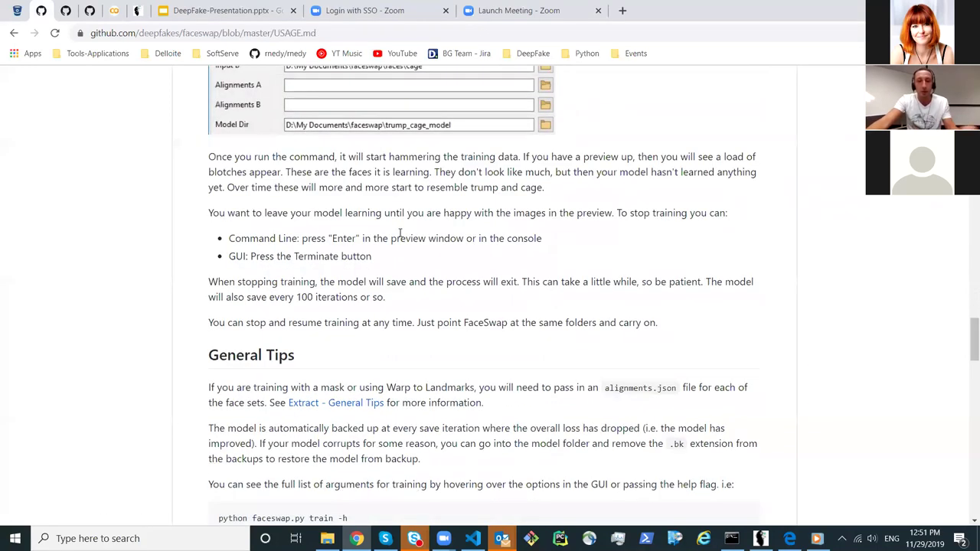
scroll(395, 238, "down", 2)
scroll(399, 236, "down", 4)
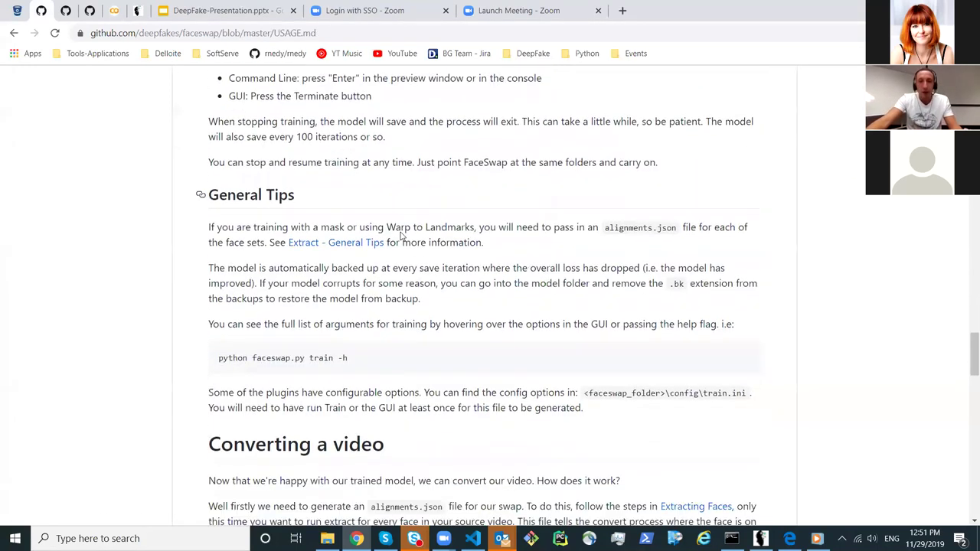
scroll(341, 203, "up", 3)
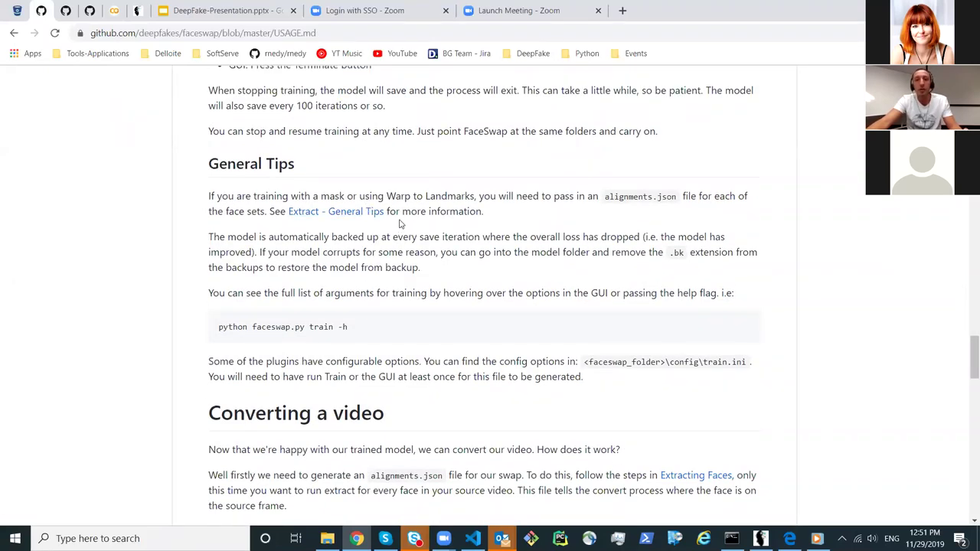
scroll(436, 250, "up", 3)
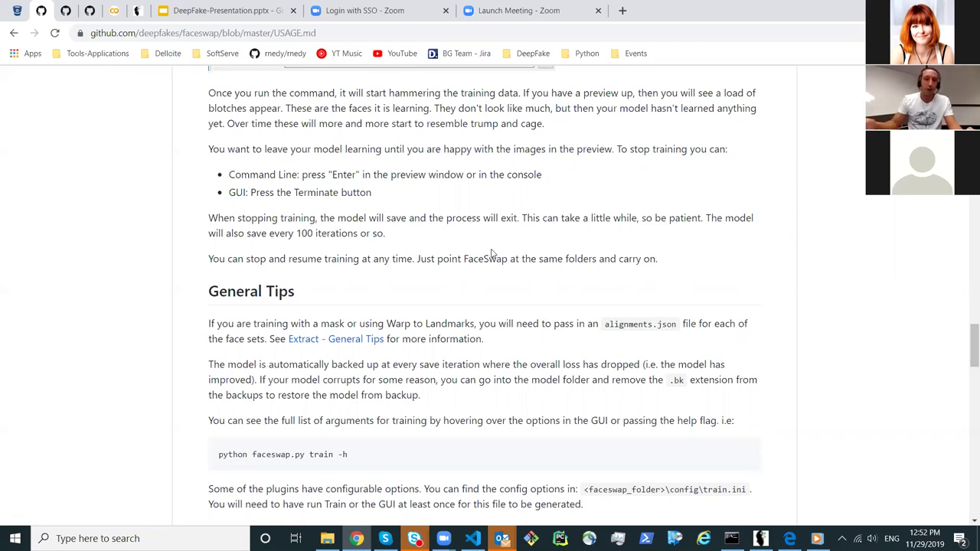
- Switch to the Faceswap application and inspect the Global, Model (including Dfl Sae) and Trainer options of the Train Plugins settings, closing them unchanged
left_click(760, 538)
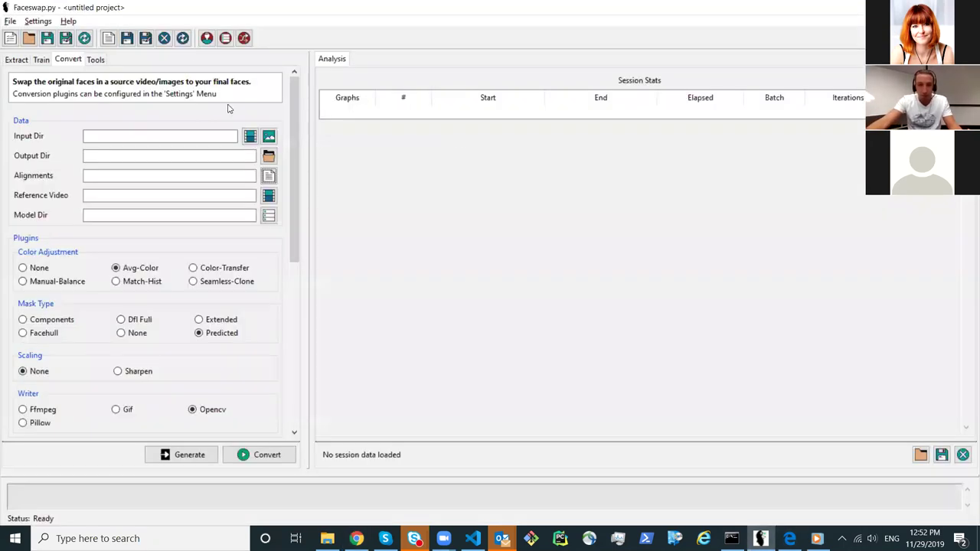
left_click(225, 39)
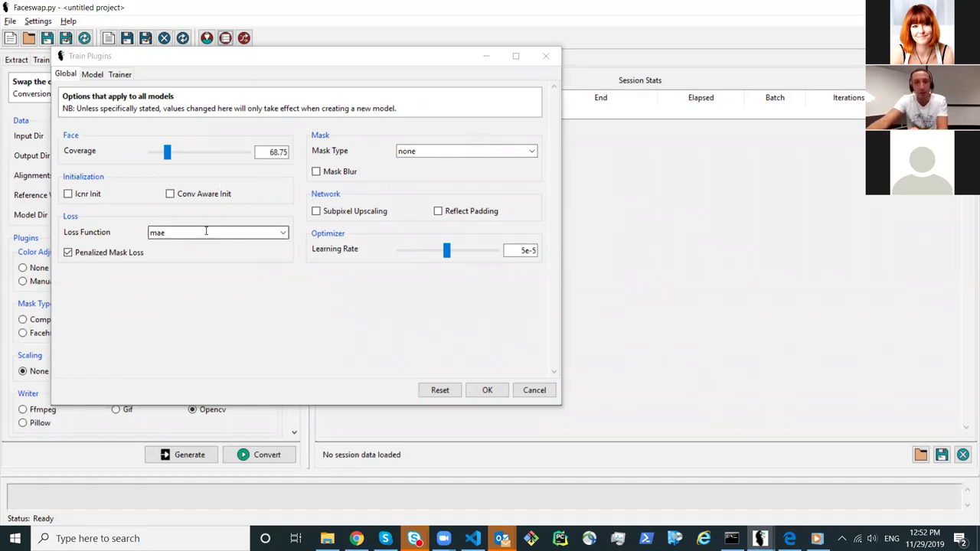
left_click(102, 76)
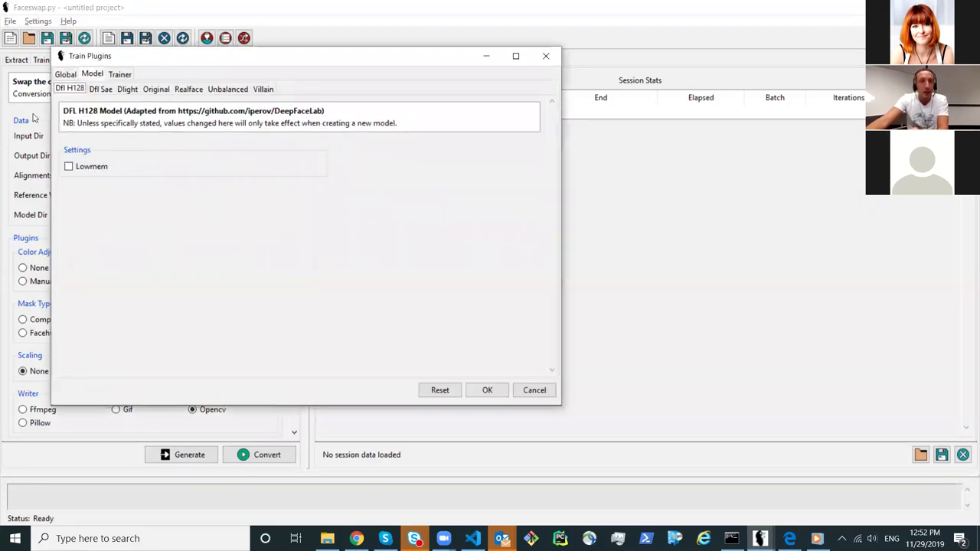
left_click(105, 91)
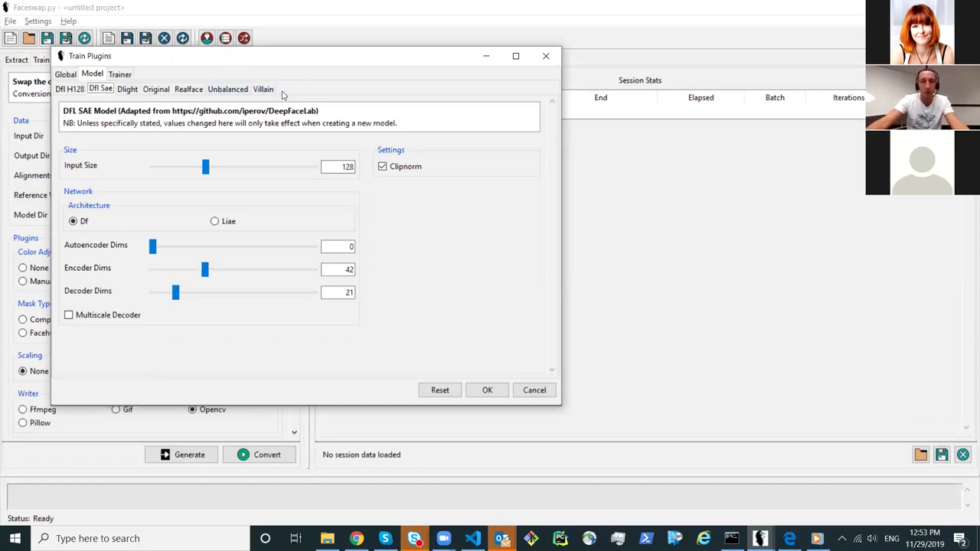
left_click(121, 74)
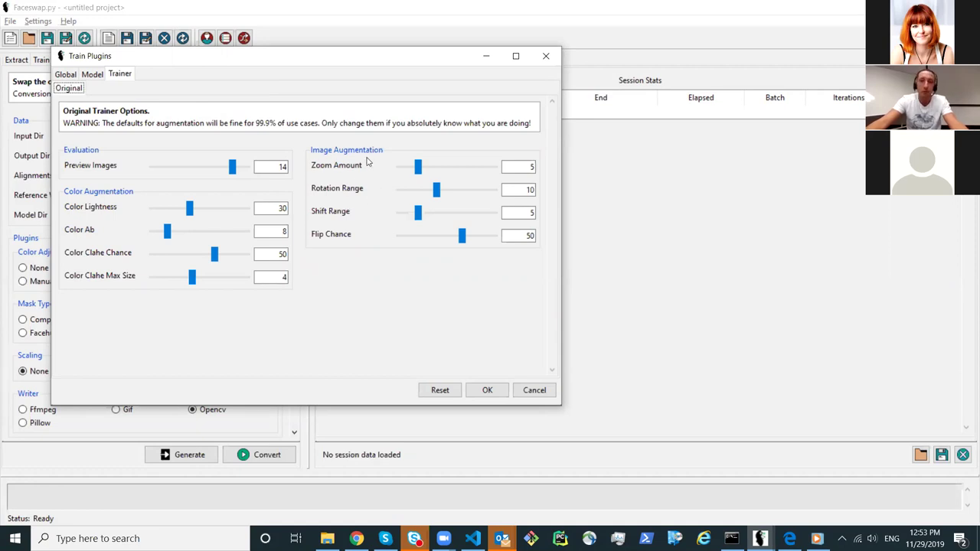
mouse_move(372, 171)
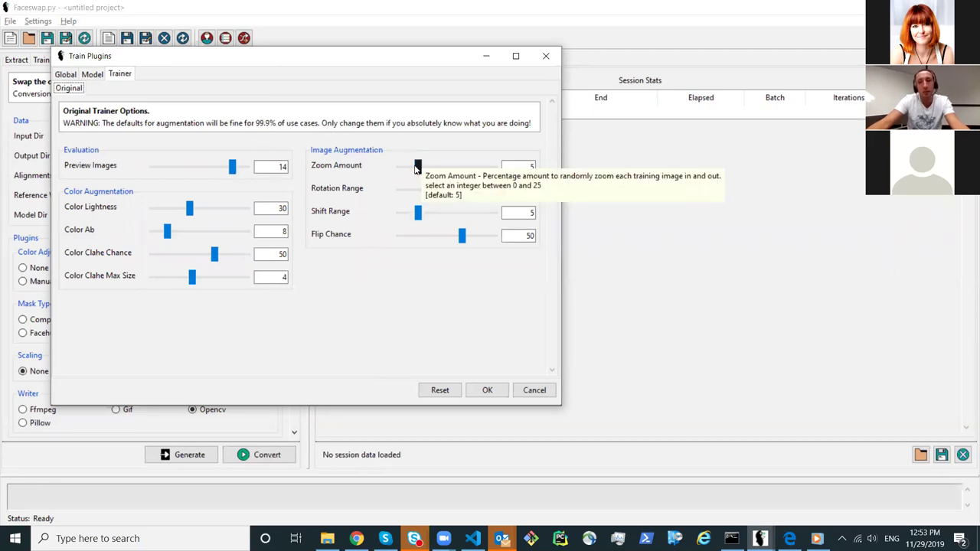
left_click(546, 56)
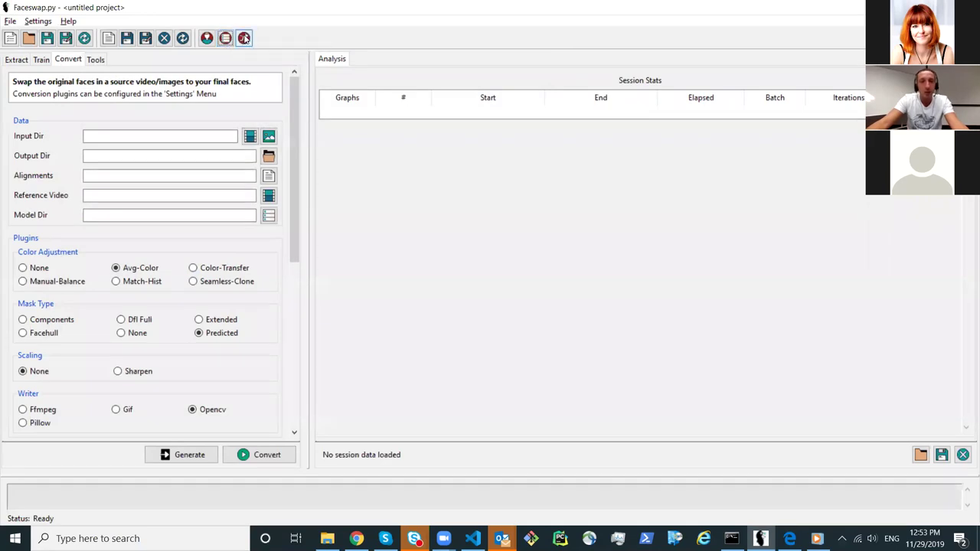
- Inspect the Color, Mask, Scaling and Writer options of the Convert Plugins settings, including Manual Balance and Match Hist, and close them unchanged
left_click(245, 37)
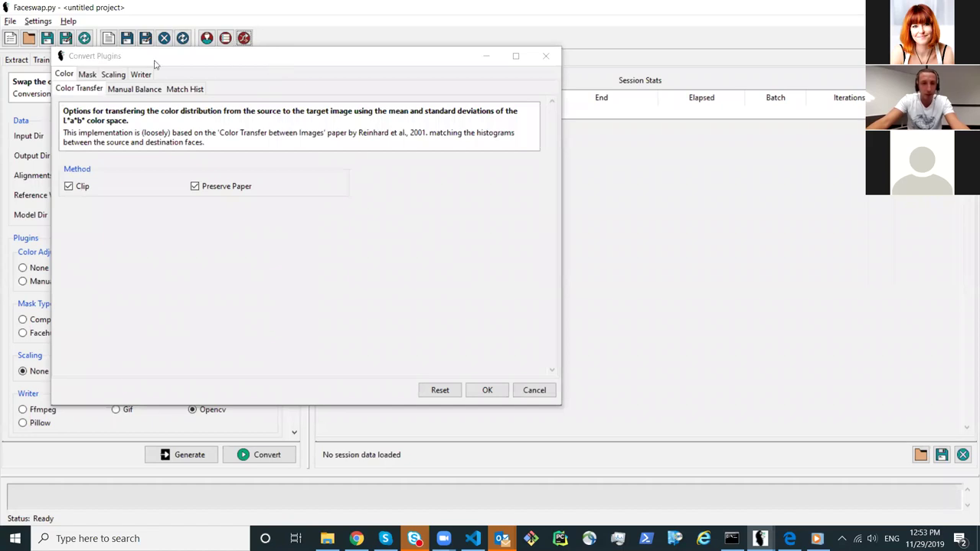
left_click(87, 74)
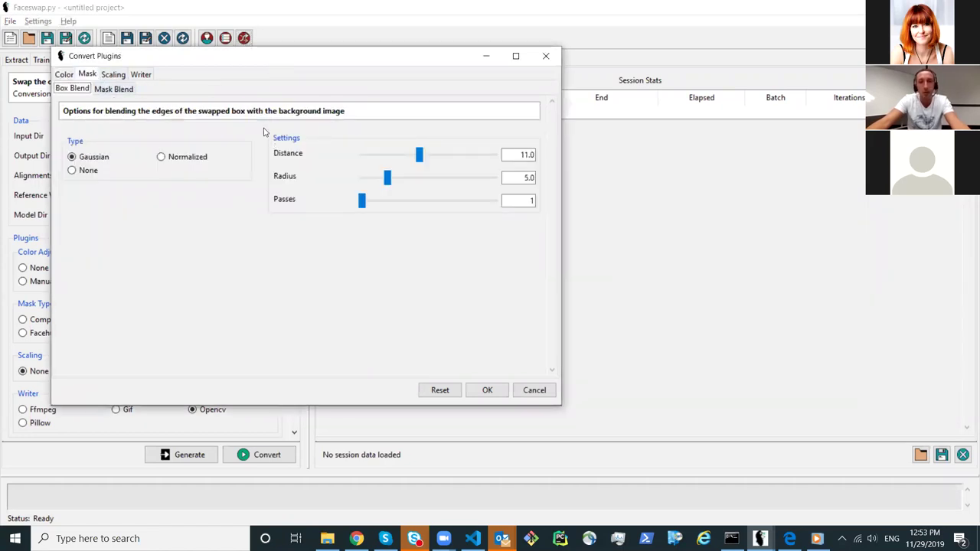
left_click(114, 75)
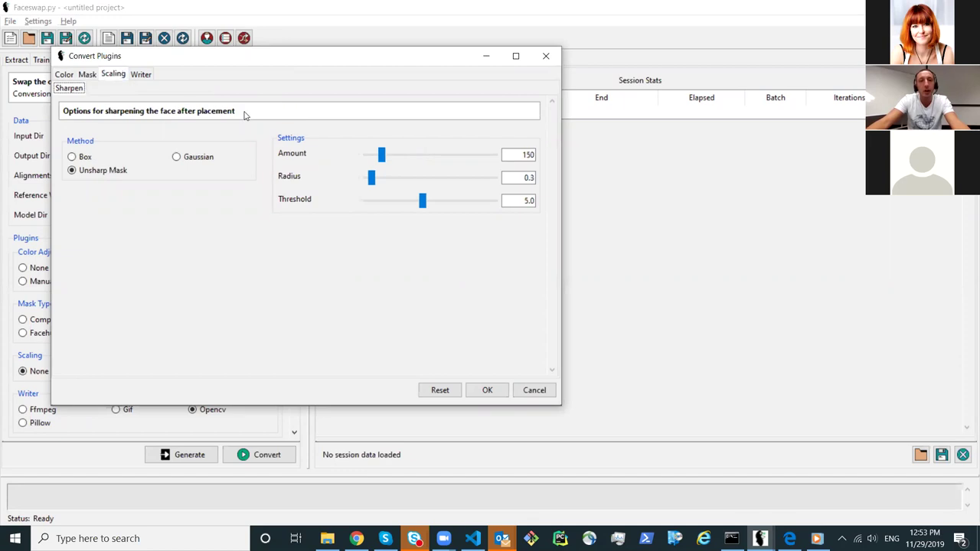
left_click(142, 75)
left_click(69, 75)
left_click(129, 89)
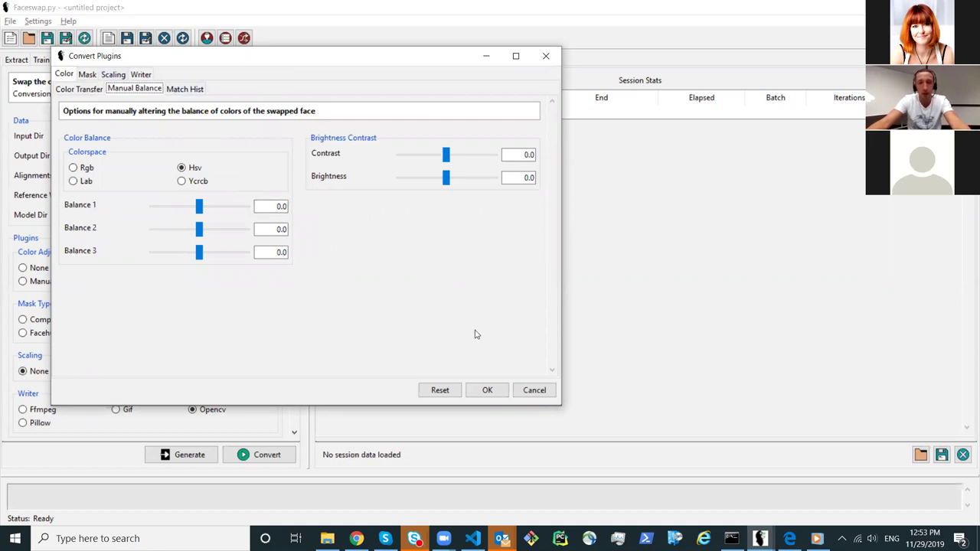
left_click(195, 90)
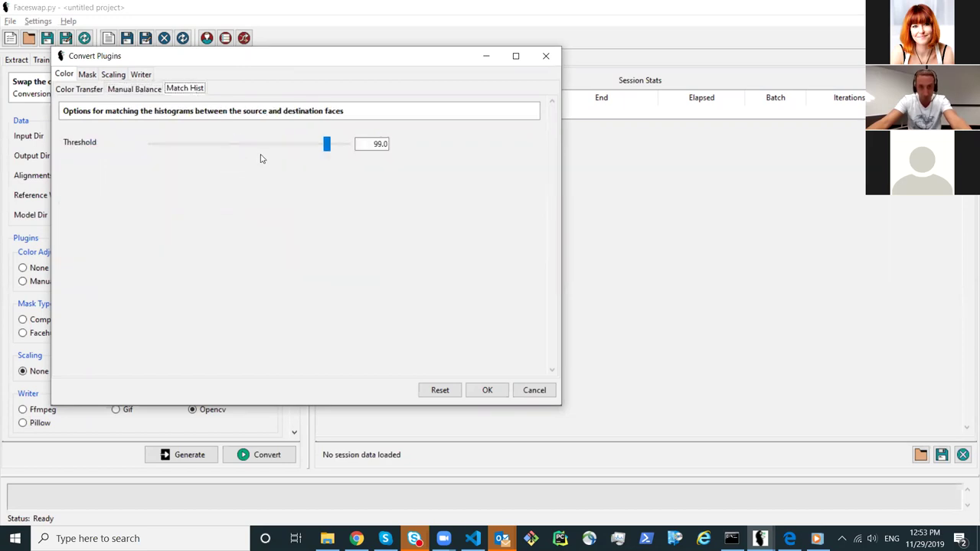
left_click(546, 56)
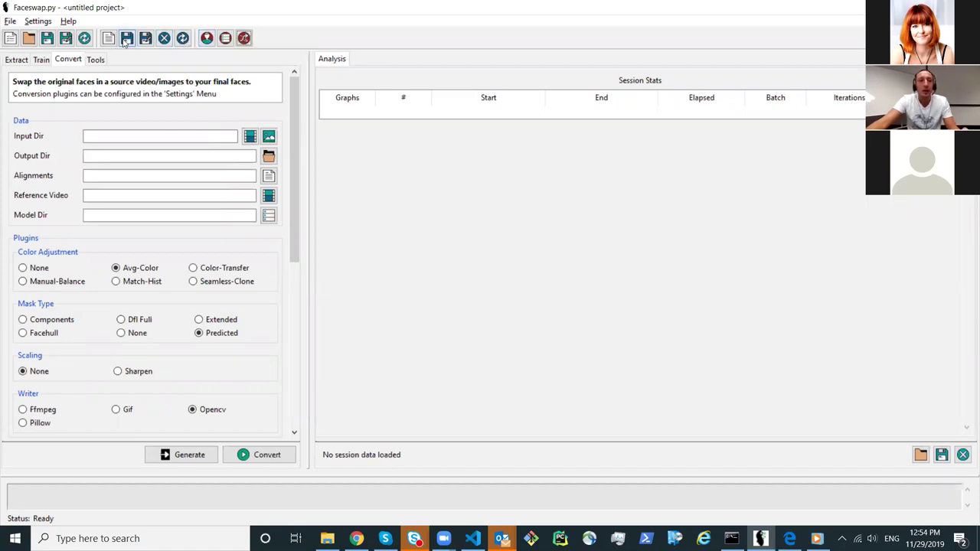
- Inspect the Global and Align options of the Extract Plugins settings and close them unchanged
left_click(207, 38)
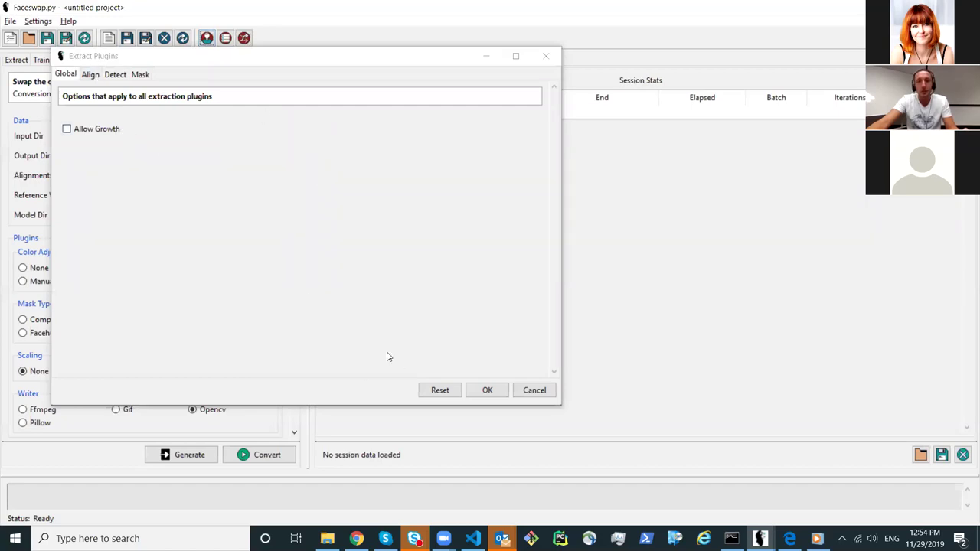
left_click(184, 104)
left_click(90, 74)
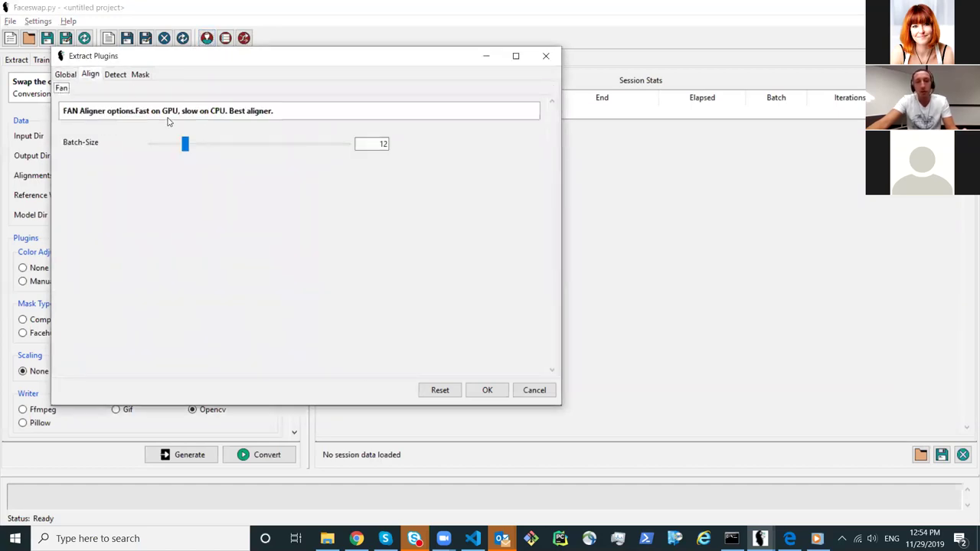
left_click(545, 57)
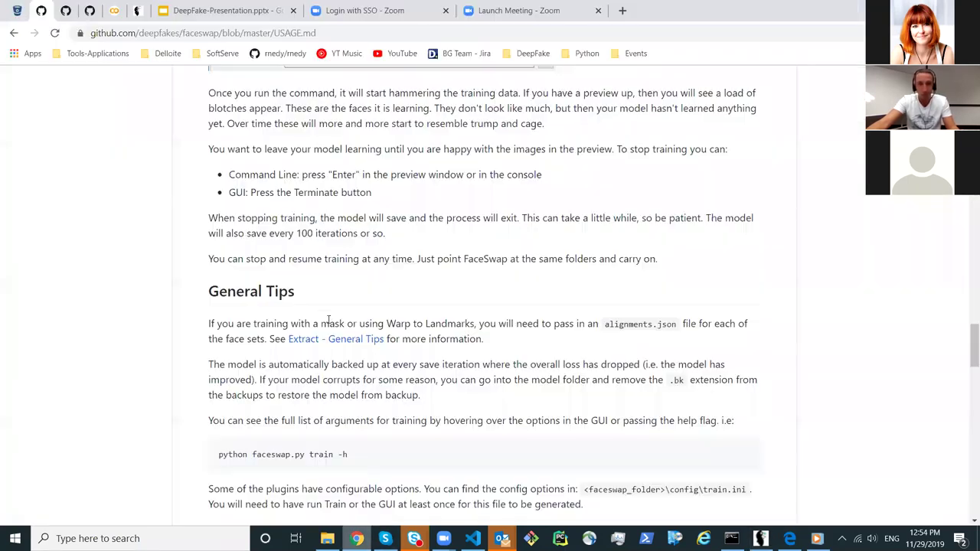
- Return to the faceswap USAGE.md guide in the browser and read from Converting a video to the GUI, Video's and EFFMPEG sections
left_click(356, 538)
scroll(368, 289, "down", 3)
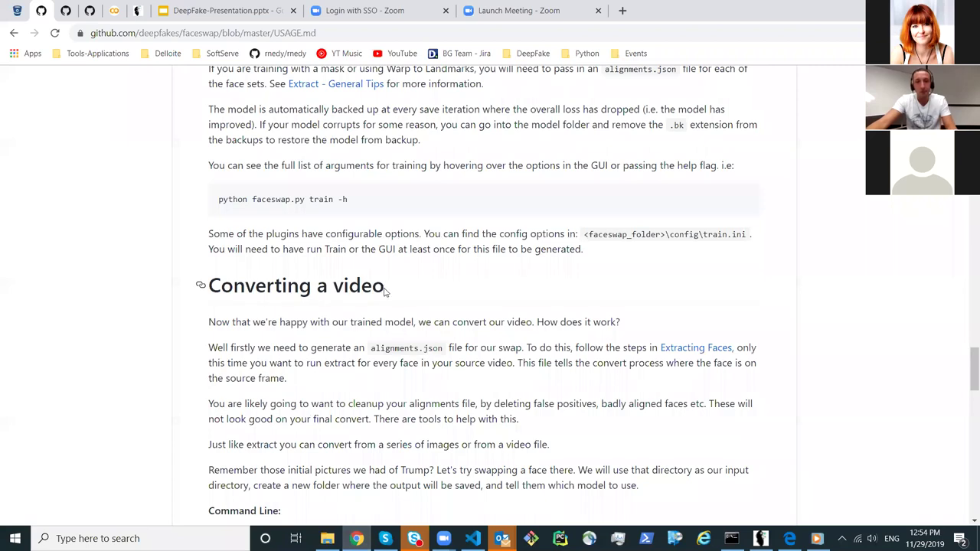
scroll(386, 295, "down", 1)
scroll(386, 295, "down", 2)
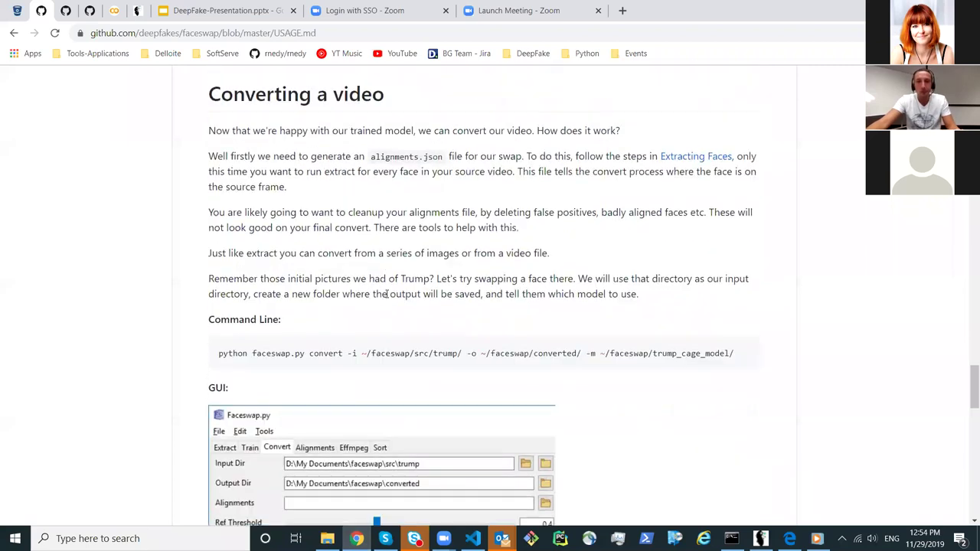
scroll(386, 295, "down", 10)
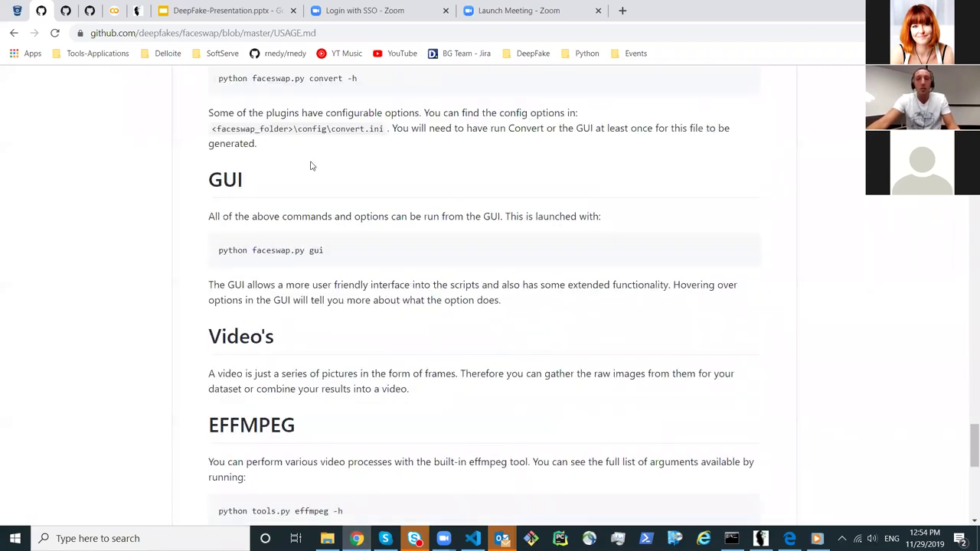
- Switch to the DeepFakeLab.ipynb Colab notebook and browse its code snippets, previewing Camera Capture, Cross-output communication and the rolling-mean scatter plot
left_click(114, 11)
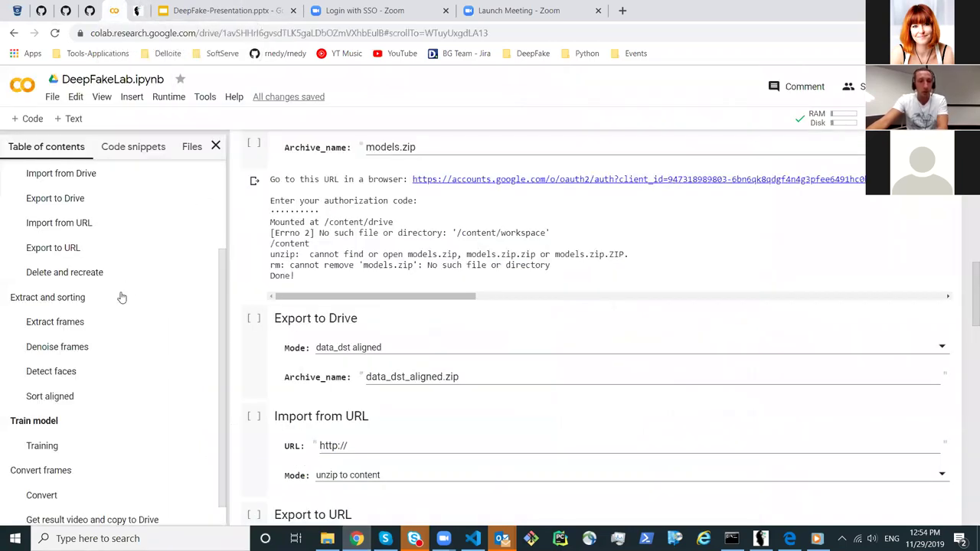
scroll(121, 297, "up", 3)
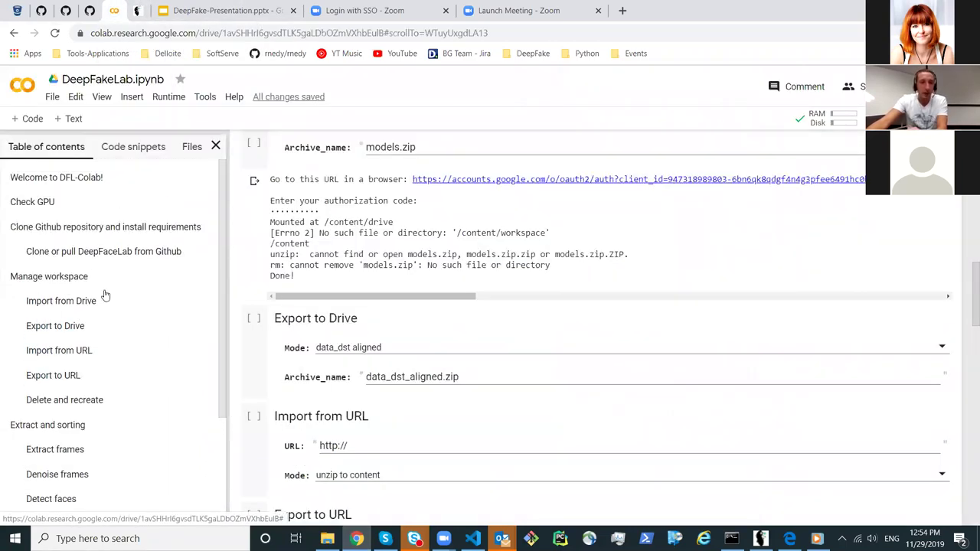
left_click(127, 147)
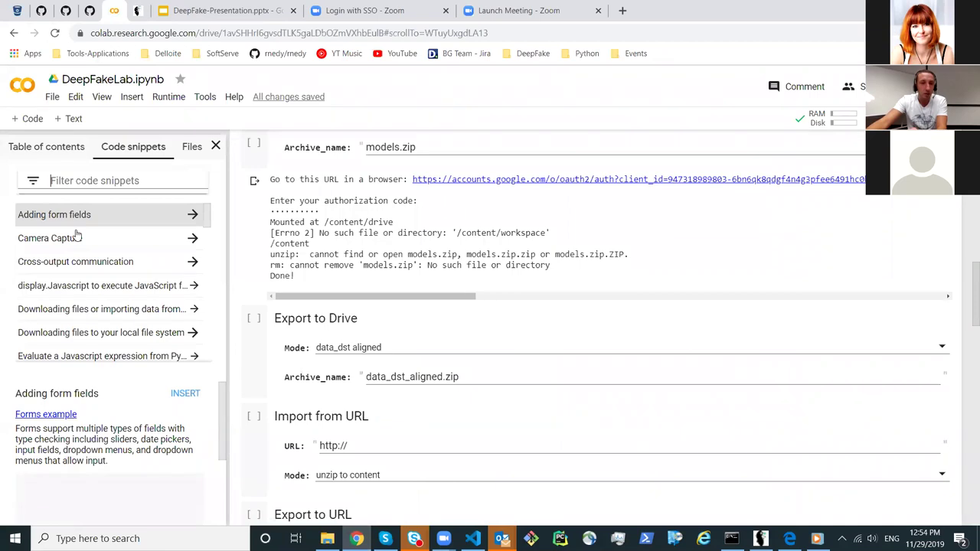
left_click(149, 238)
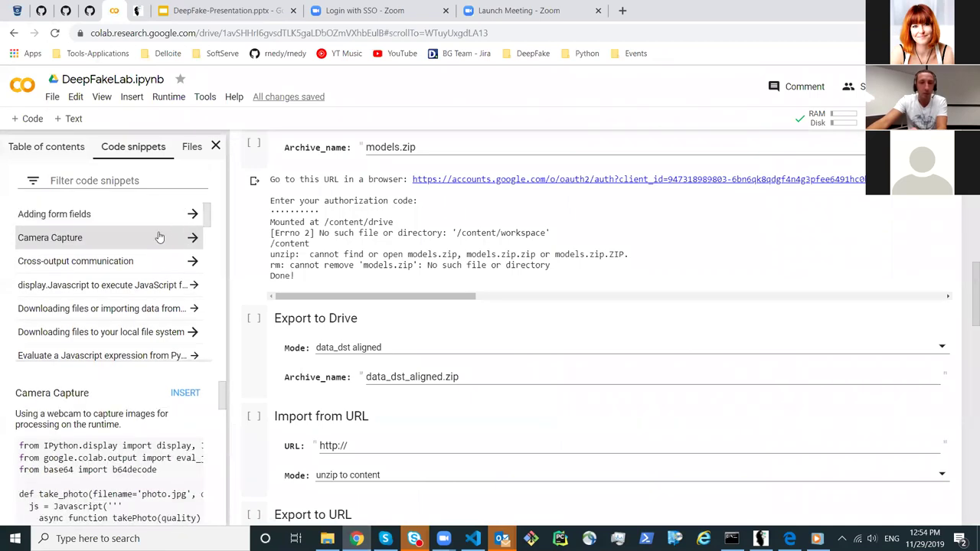
scroll(160, 262, "down", 2)
scroll(113, 274, "up", 2)
left_click(135, 269)
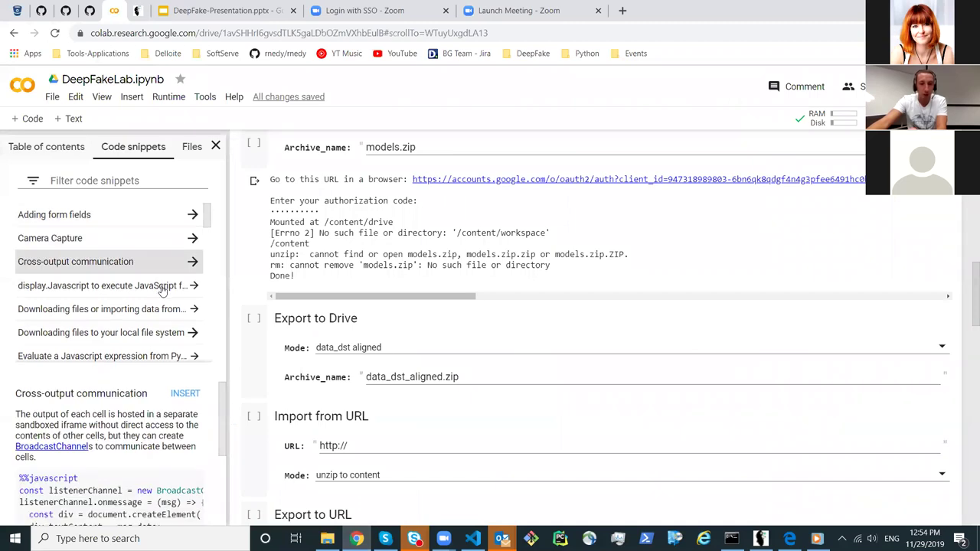
scroll(125, 310, "down", 10)
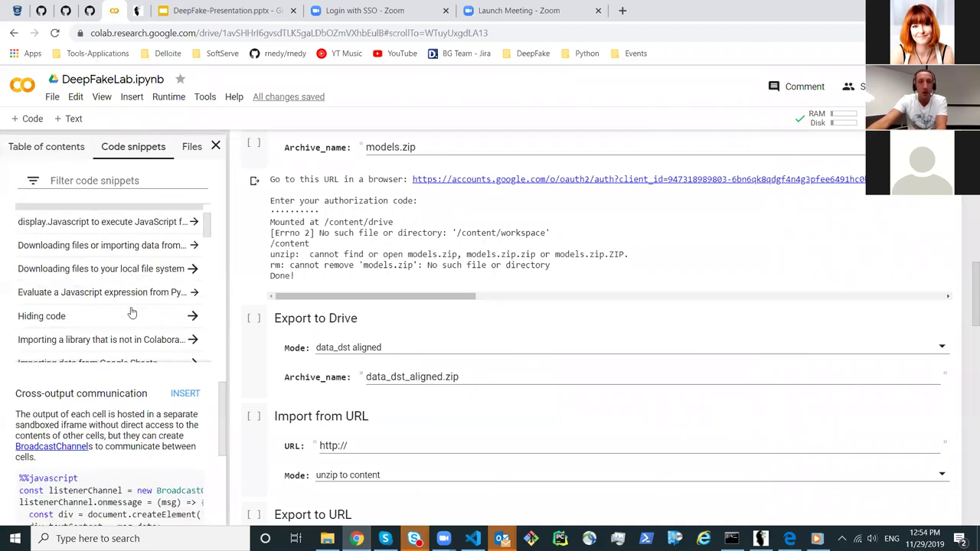
scroll(124, 310, "down", 5)
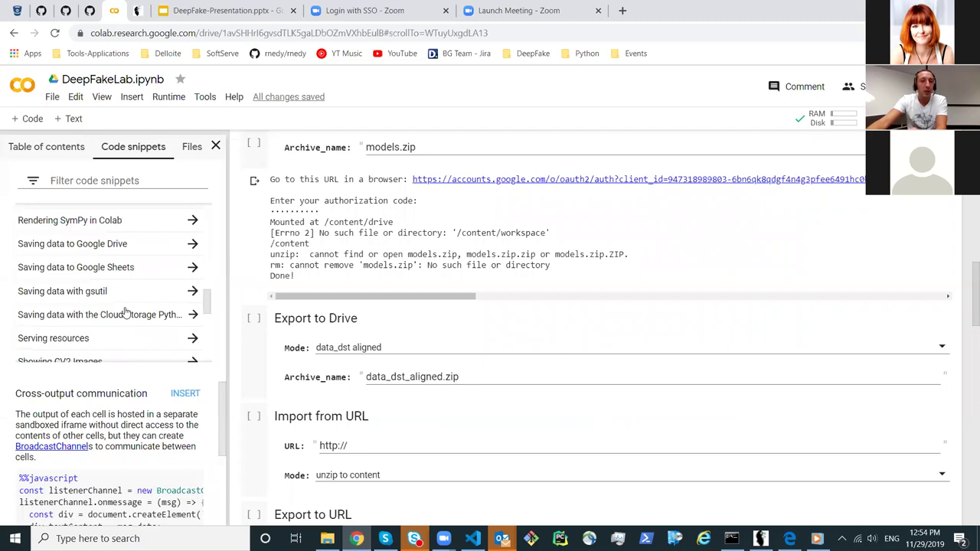
scroll(114, 283, "down", 8)
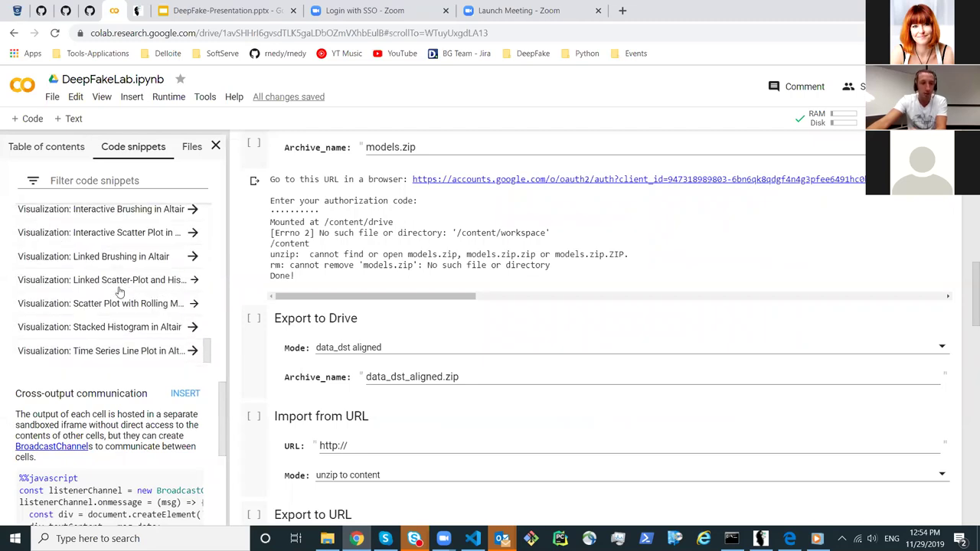
left_click(113, 301)
scroll(162, 418, "down", 5)
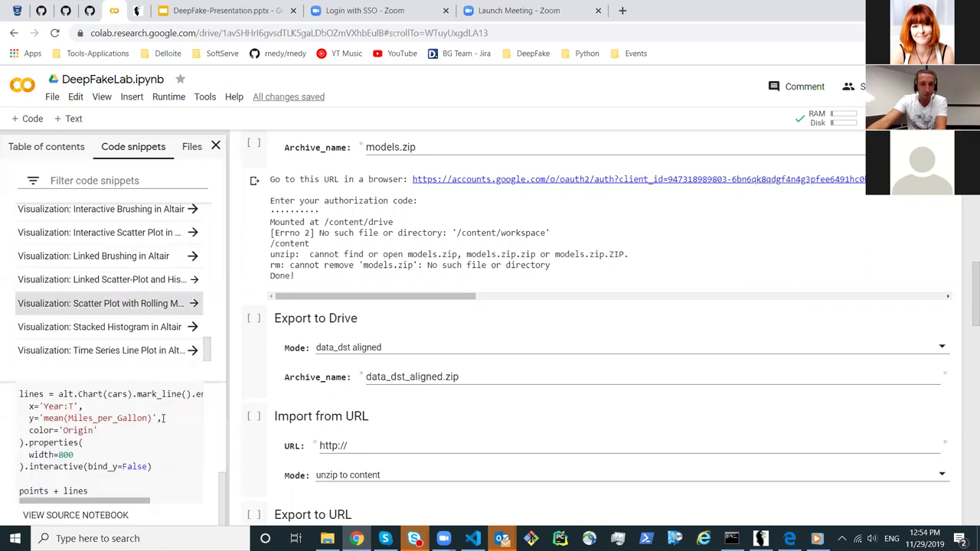
- Review the notebook cells from Import from URL through Extract and sorting to the Train model section
scroll(588, 288, "down", 5)
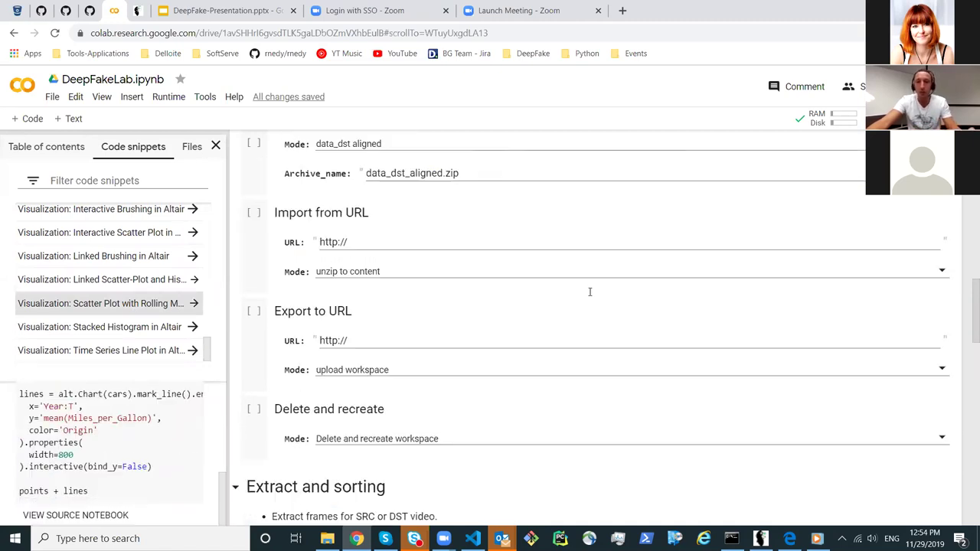
scroll(619, 295, "down", 5)
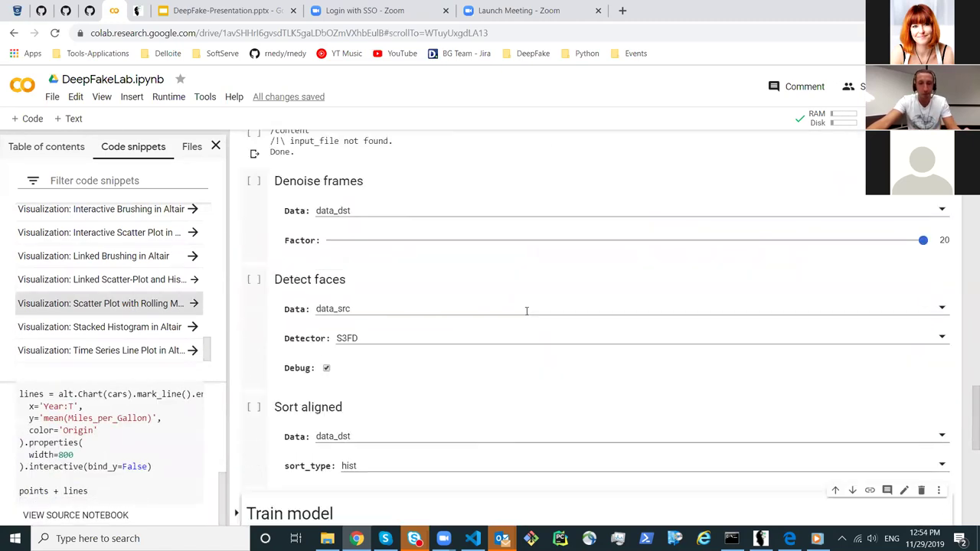
scroll(525, 315, "down", 3)
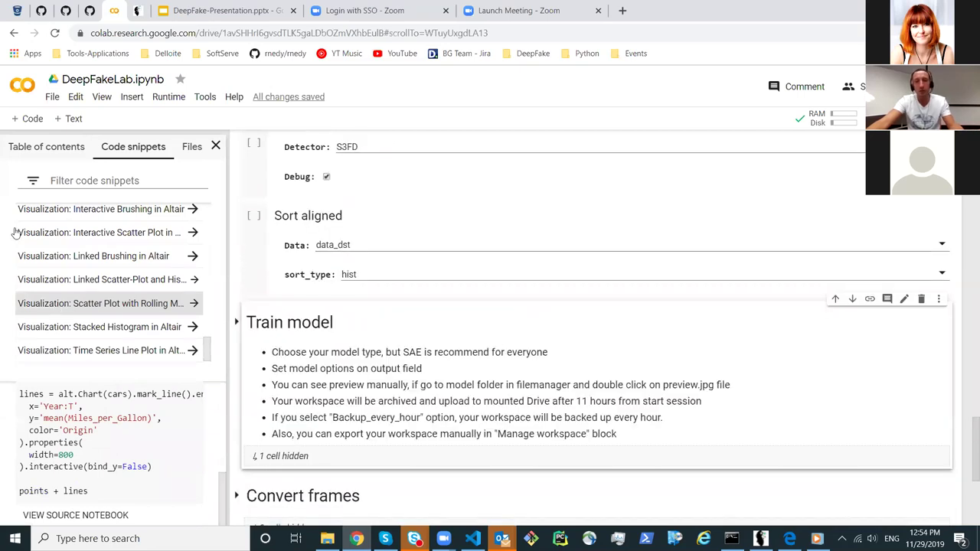
scroll(88, 298, "up", 15)
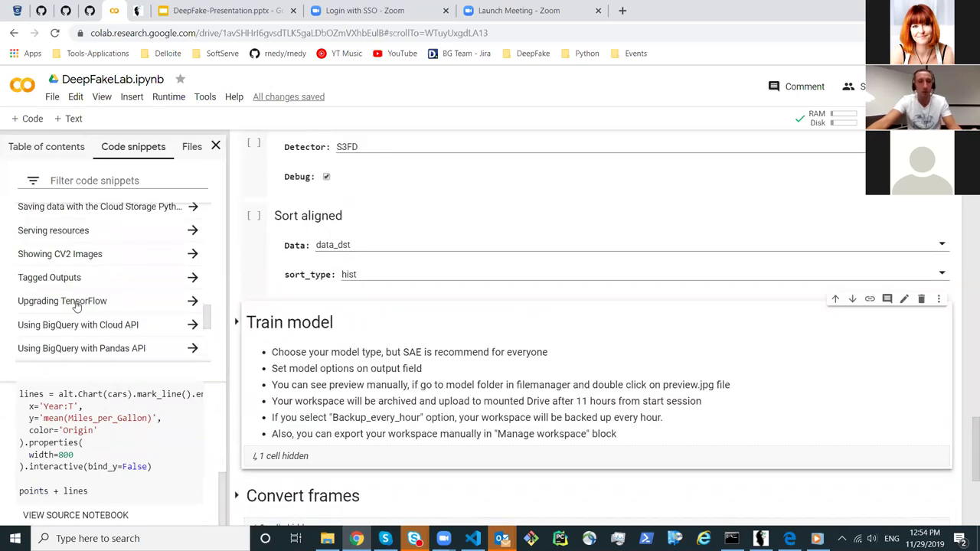
- Show the notebook's runtime files, go up to the root directory and expand the content folder to view the DeepFaceLab folder's contents
left_click(57, 146)
left_click(191, 146)
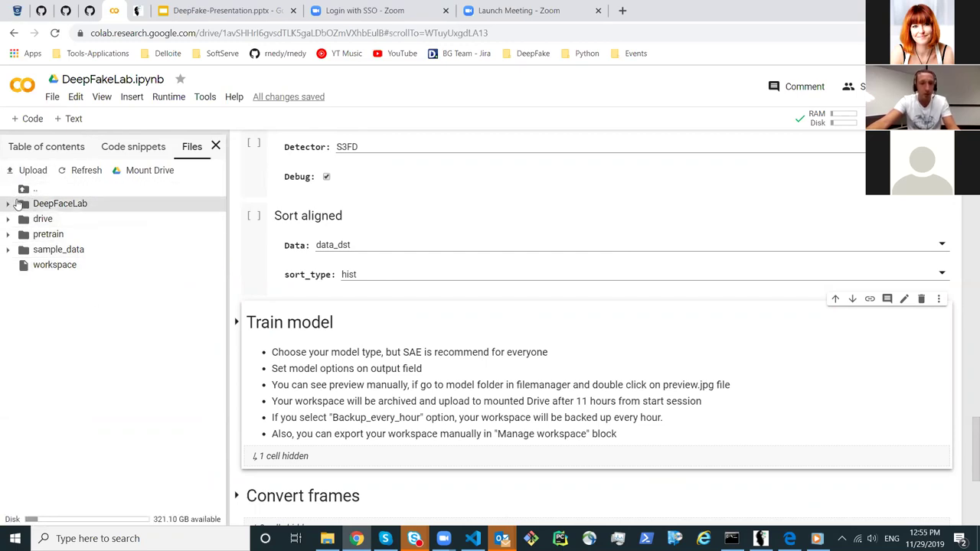
left_click(7, 205)
left_click(8, 205)
left_click(129, 191)
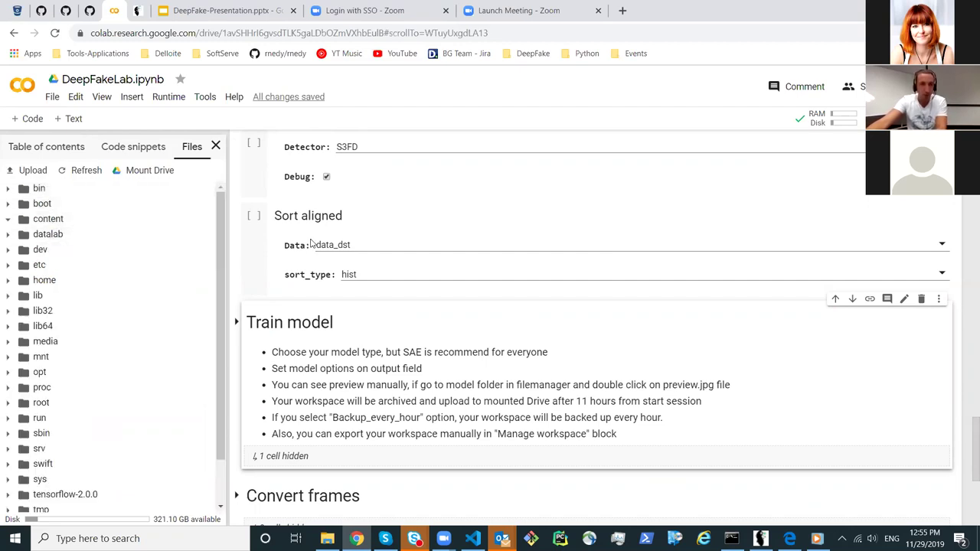
left_click(73, 220)
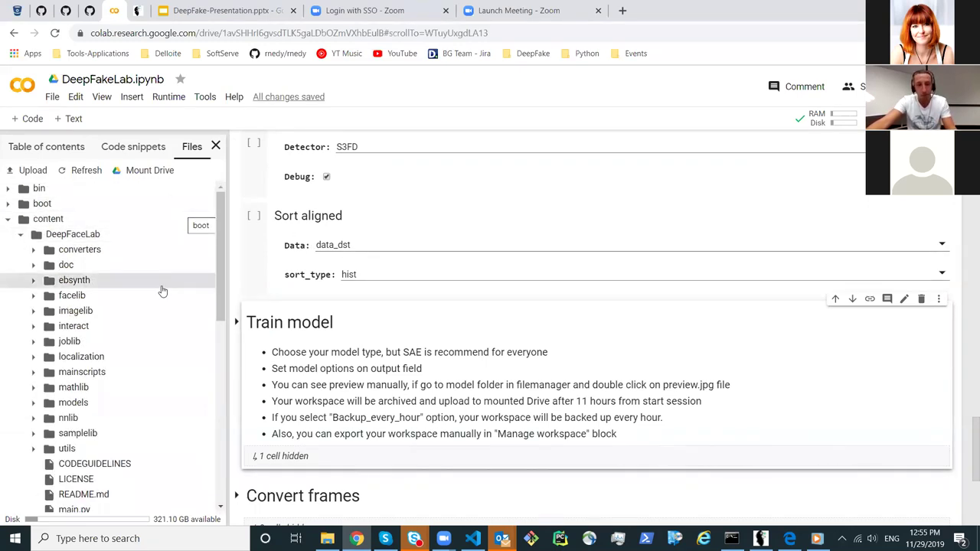
- Expand the models folder inside DeepFaceLab to examine the available model types, and collapse it again
scroll(98, 249, "down", 2)
scroll(98, 250, "down", 1)
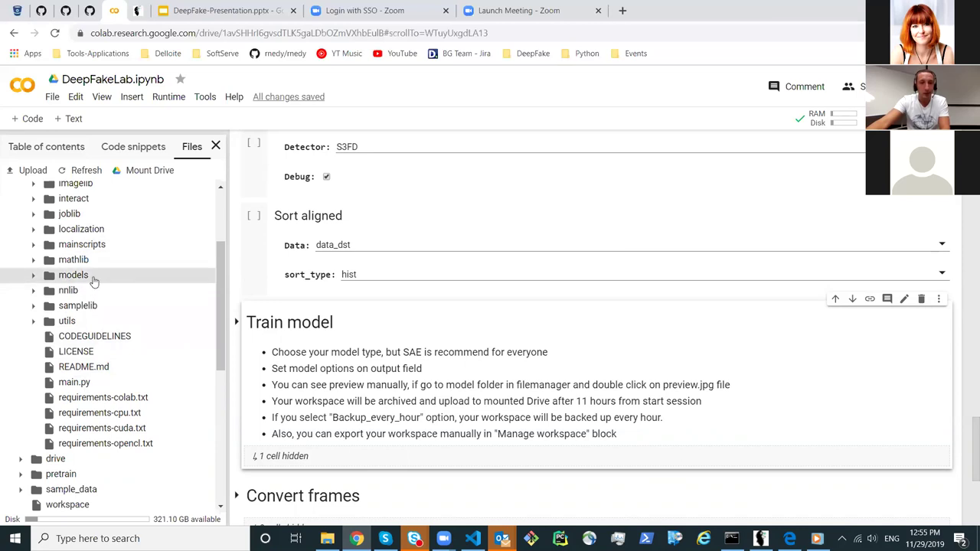
left_click(73, 275)
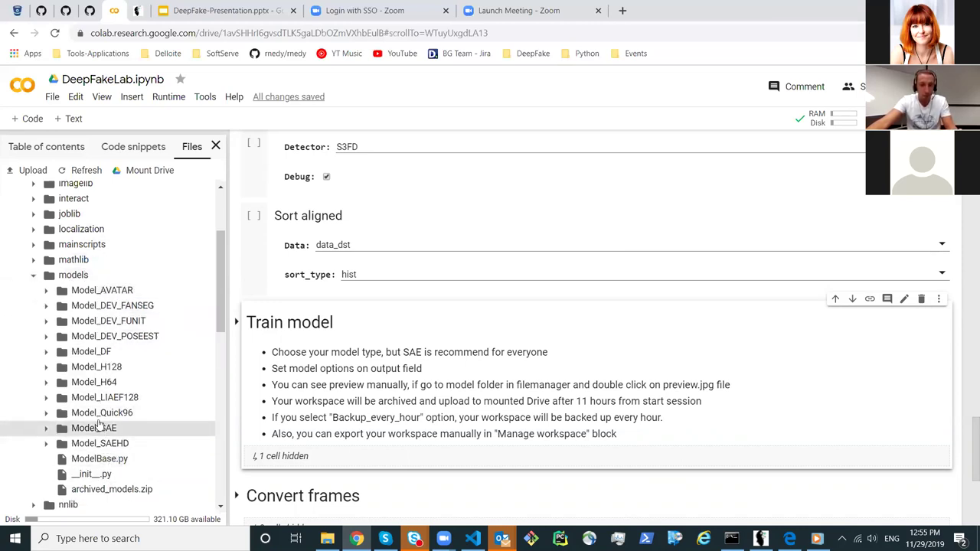
left_click(151, 280)
scroll(149, 344, "up", 3)
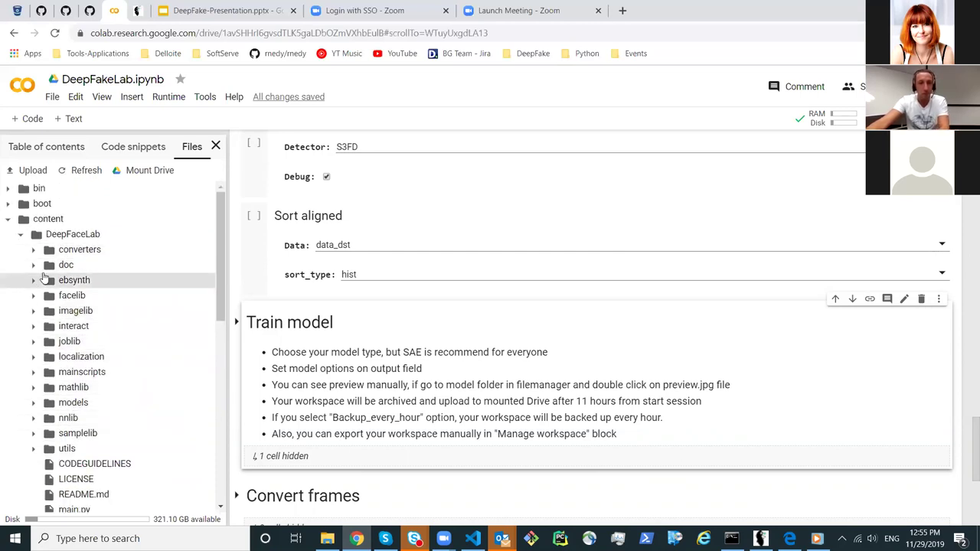
- Look through the remaining DeepFaceLab files, including the requirements text files, and collapse the DeepFaceLab folder
scroll(120, 275, "down", 5)
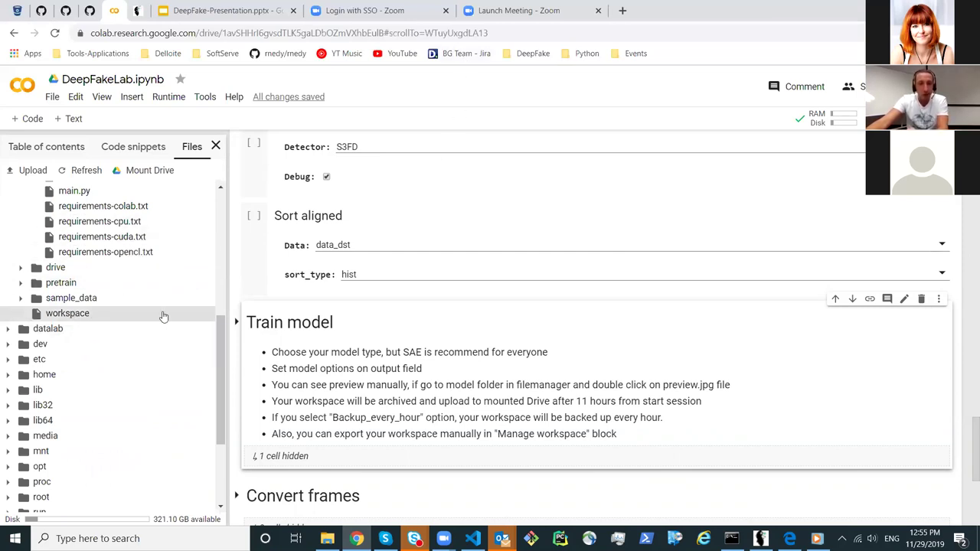
scroll(114, 390, "up", 5)
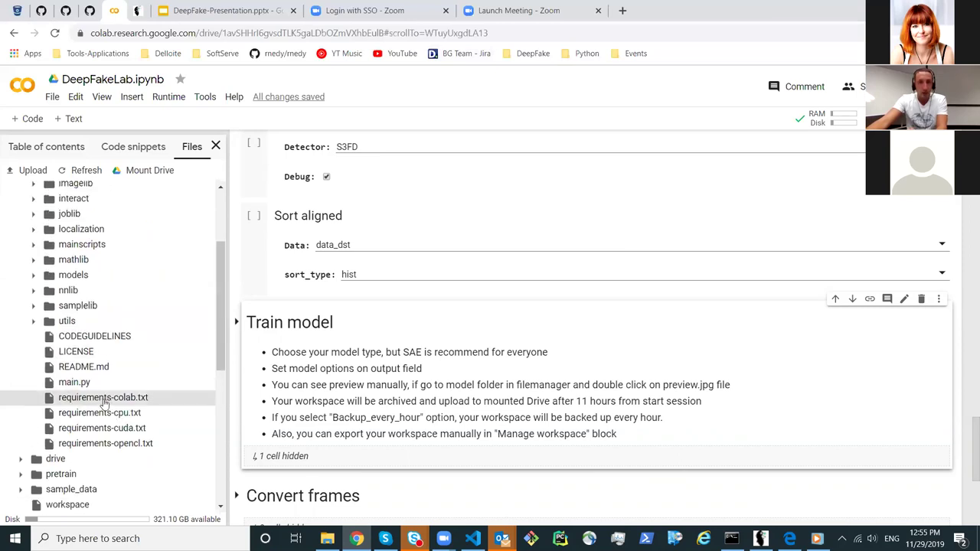
scroll(46, 463, "up", 3)
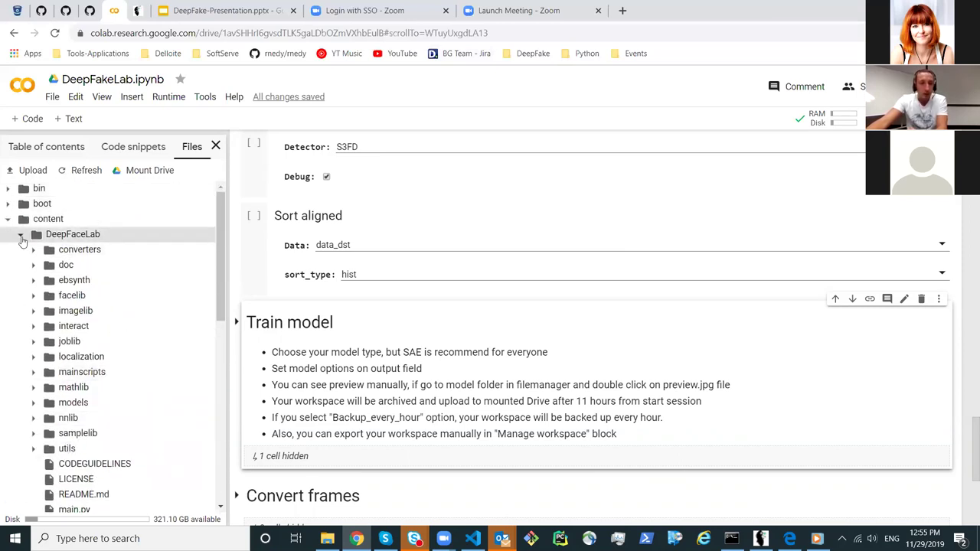
left_click(22, 235)
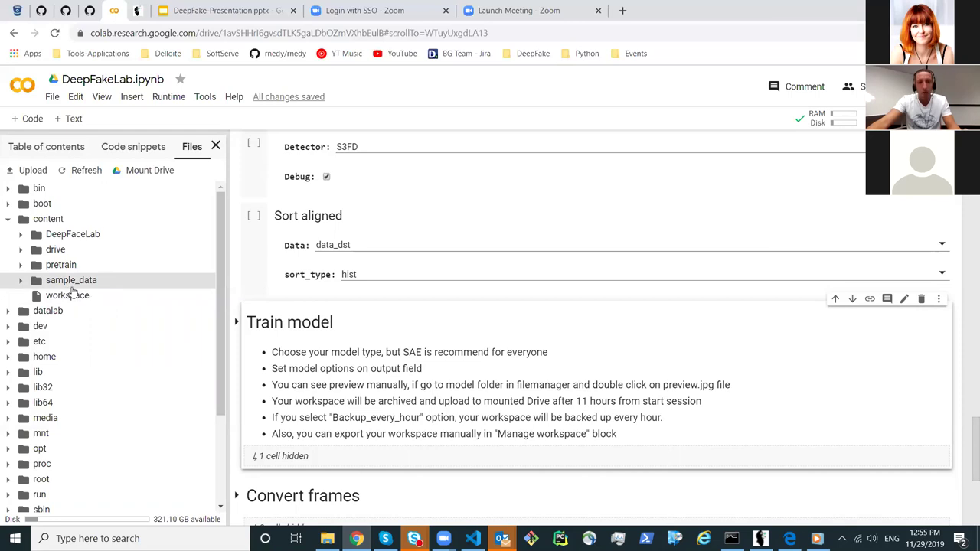
- Expand the sample_data folder, preview mnist_train_small.csv and download the file
left_click(20, 281)
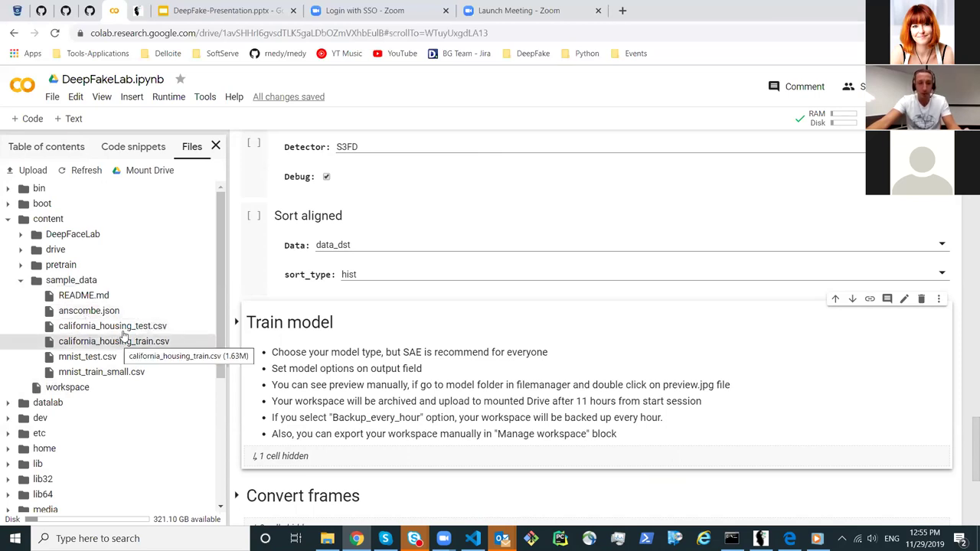
double_click(115, 375)
right_click(179, 376)
left_click(197, 385)
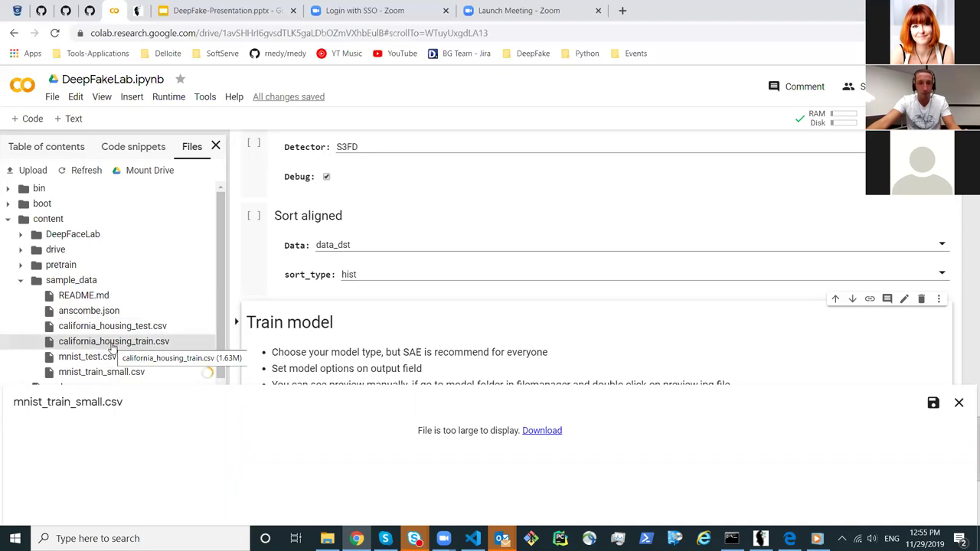
right_click(98, 374)
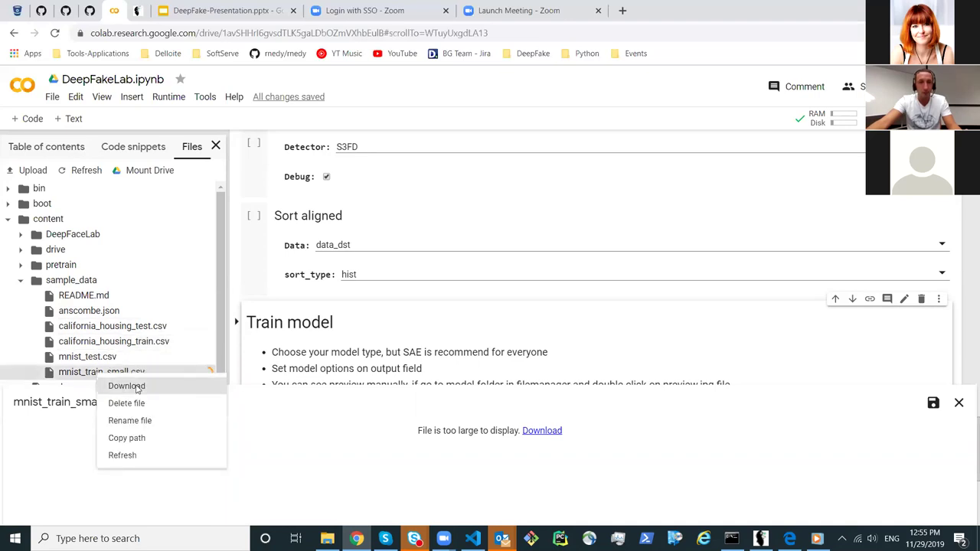
left_click(126, 386)
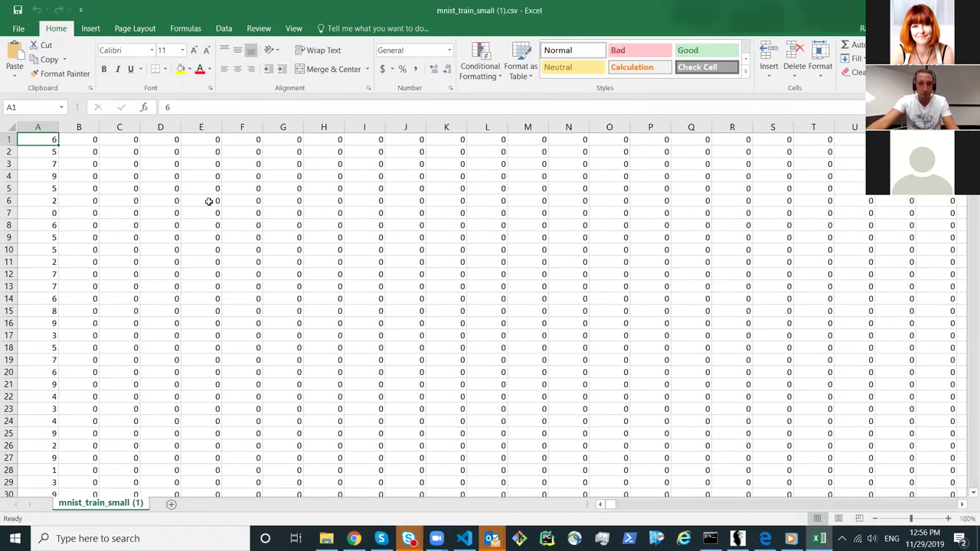
- Look through the rows and columns of the downloaded mnist_train_small file in Excel
scroll(770, 214, "down", 9)
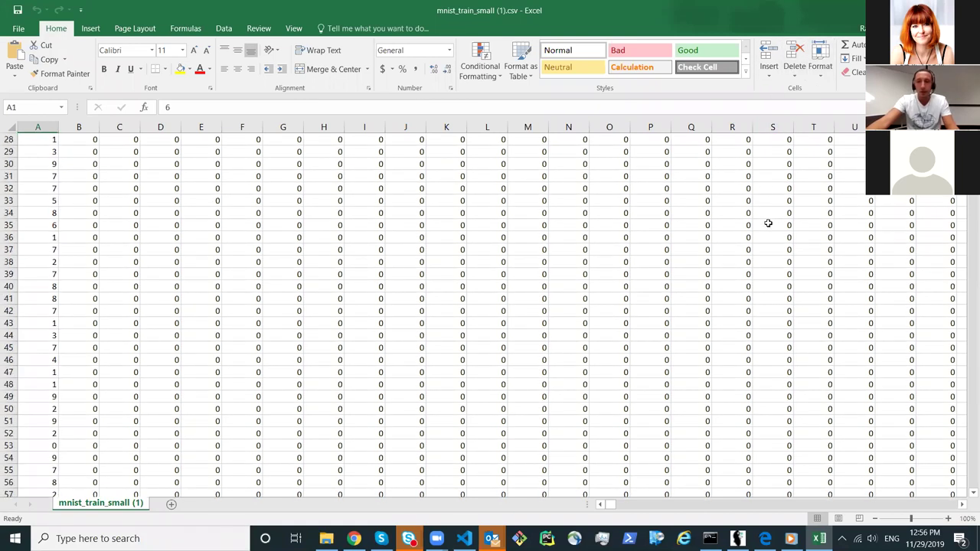
scroll(569, 337, "down", 10)
scroll(592, 339, "up", 19)
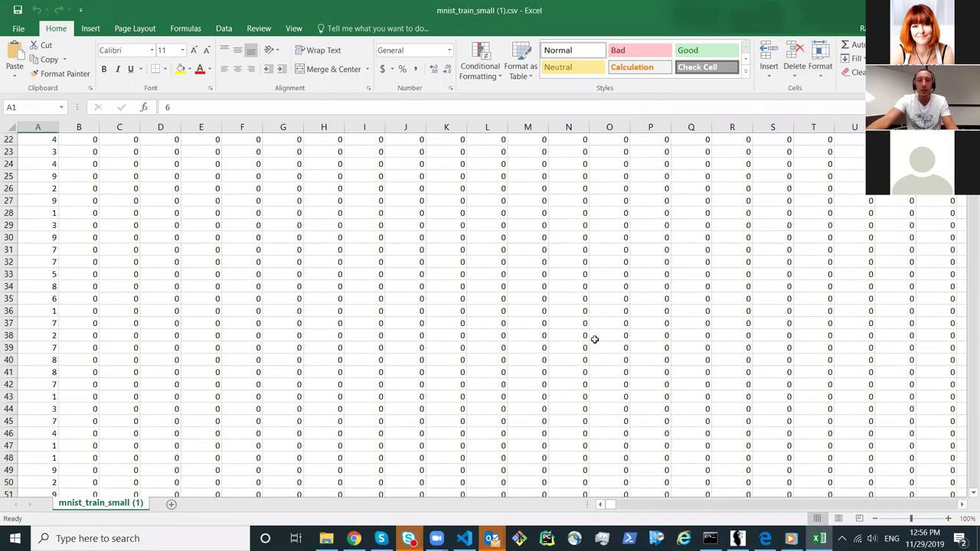
left_click_drag(612, 509, 842, 514)
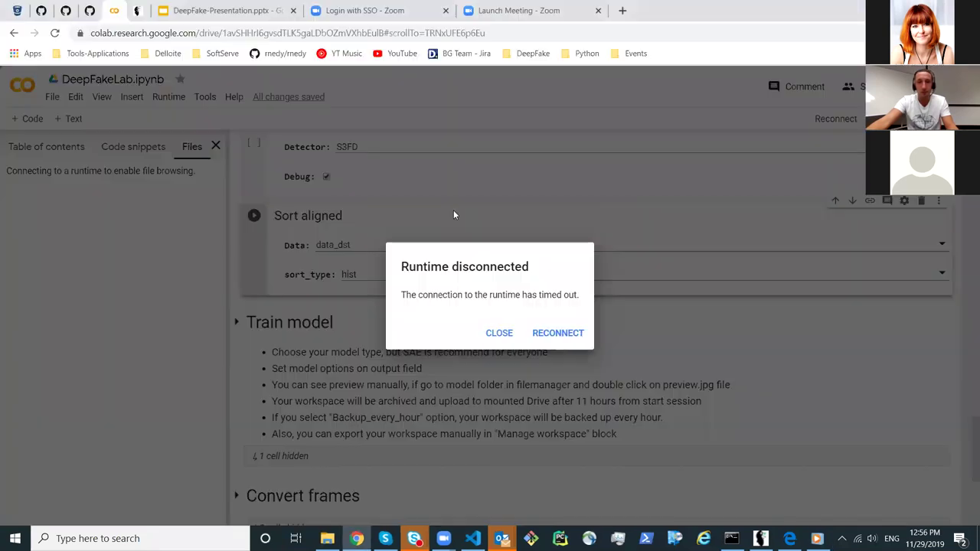
- Dismiss the runtime disconnected notice, return to the notebook's beginning and show its table of contents down to the Convert frames entries
left_click(499, 334)
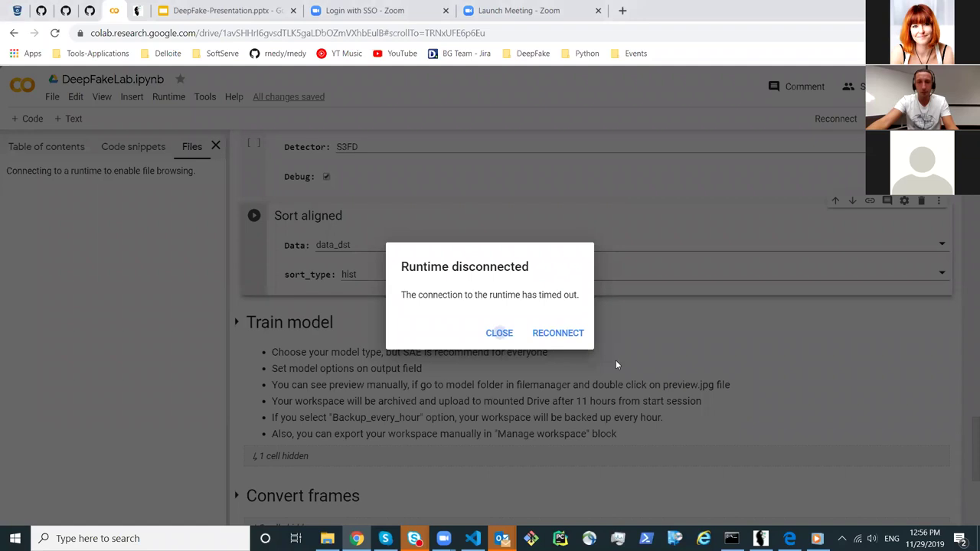
scroll(363, 350, "up", 20)
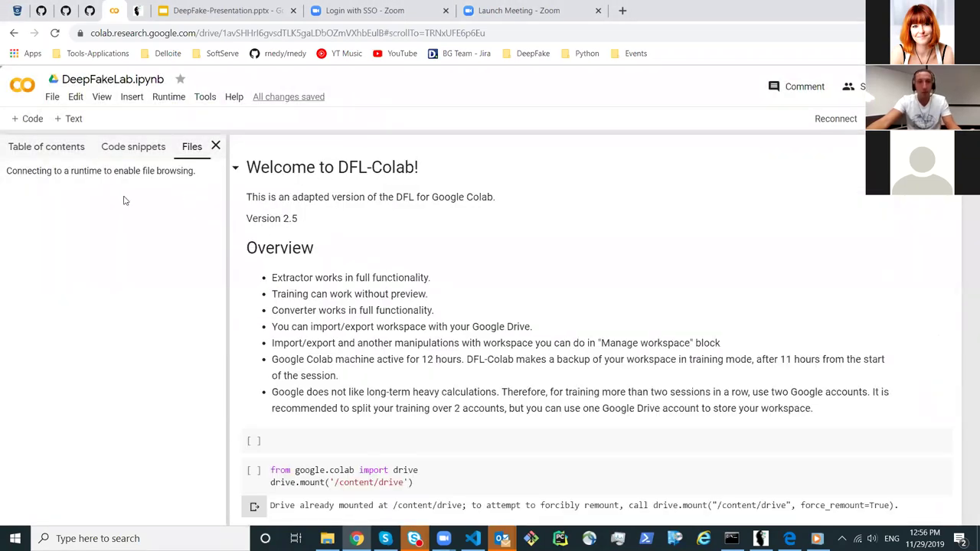
left_click(62, 152)
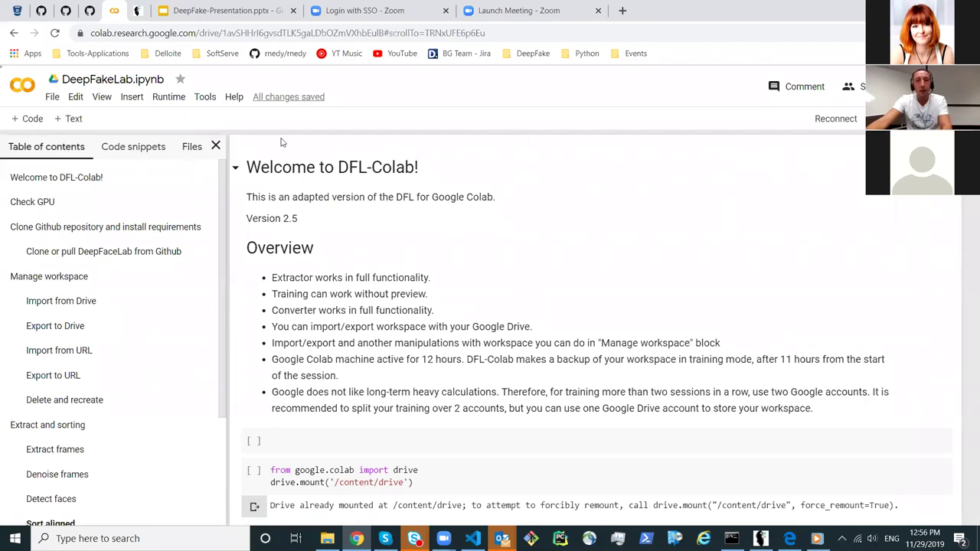
scroll(136, 236, "down", 2)
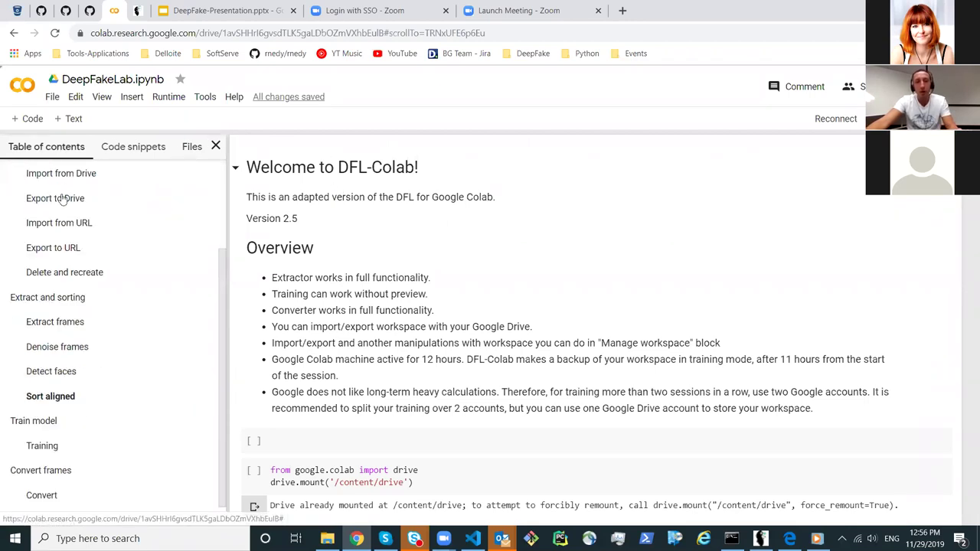
- Collapse the Clone Github repository and install requirements, Manage workspace, and Extract and sorting sections of the notebook
scroll(402, 316, "down", 3)
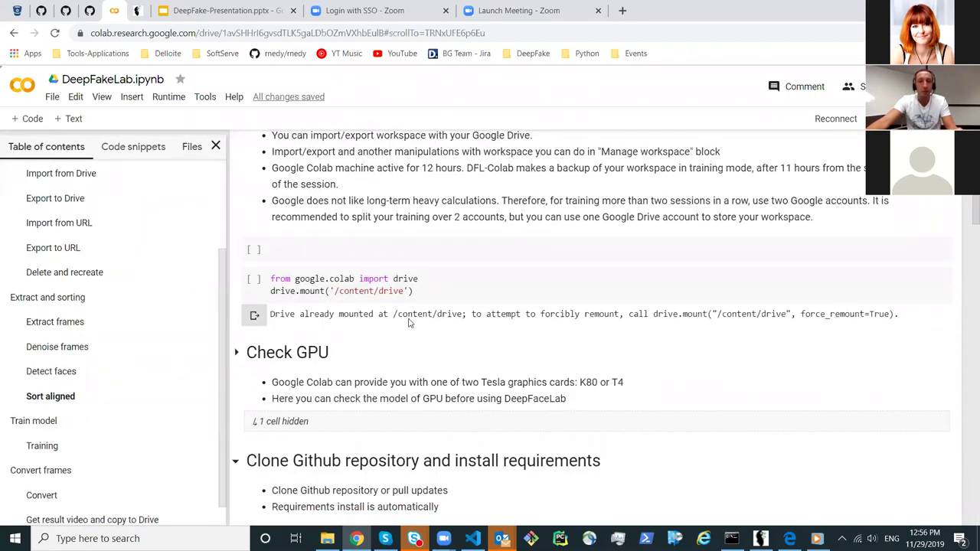
scroll(410, 319, "down", 1)
scroll(409, 366, "down", 2)
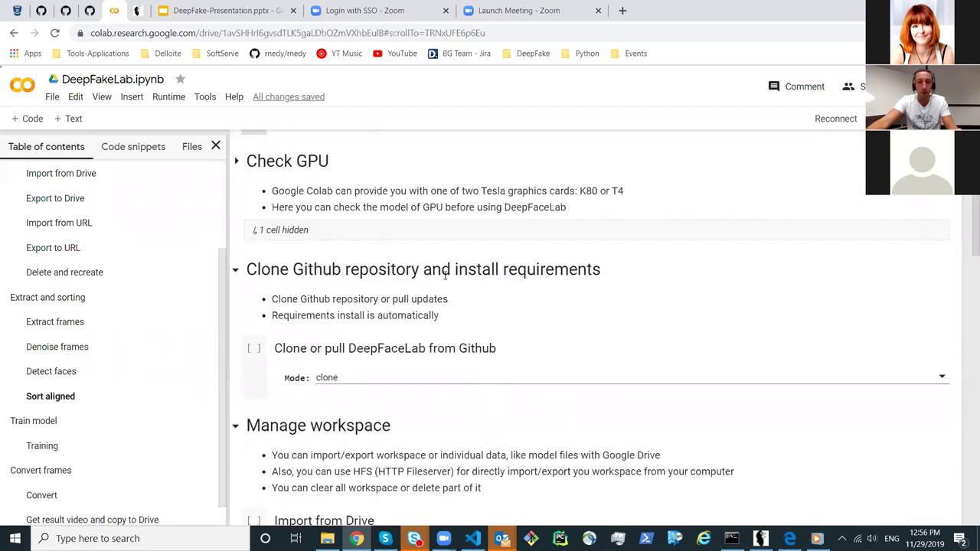
scroll(344, 214, "down", 2)
scroll(242, 215, "up", 2)
left_click(238, 212)
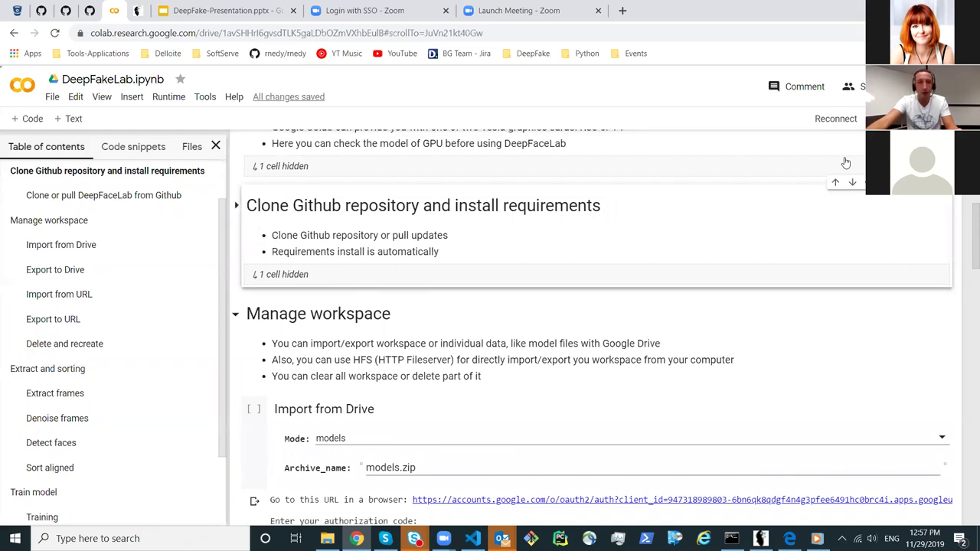
left_click(235, 314)
scroll(394, 224, "down", 3)
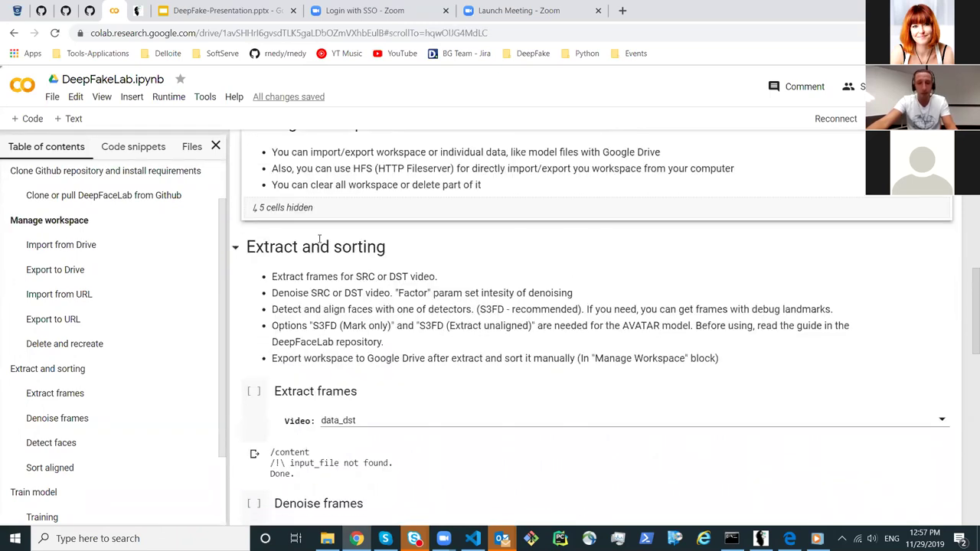
scroll(250, 353, "up", 3)
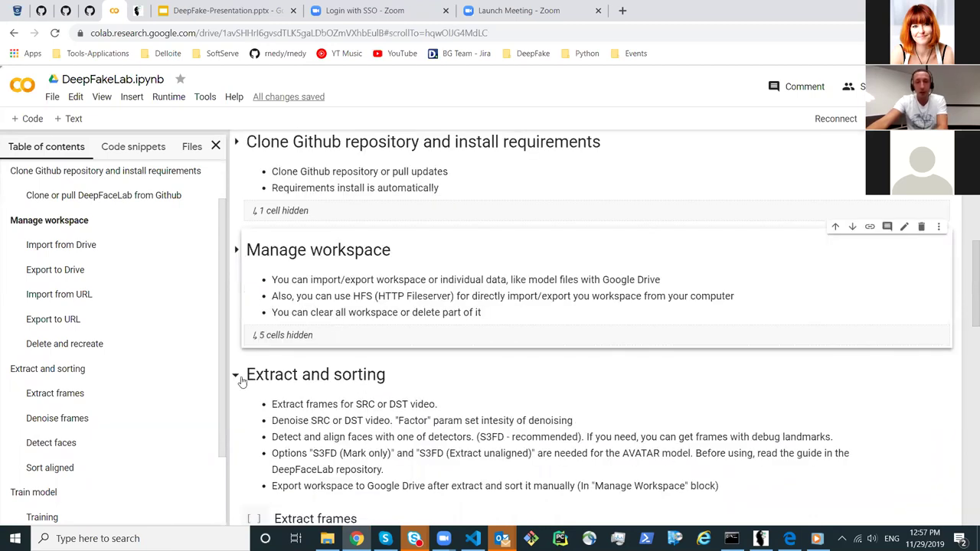
left_click(236, 376)
- Expand the Convert frames section to examine the Convert cell's model option and output, and collapse it again
scroll(389, 372, "down", 7)
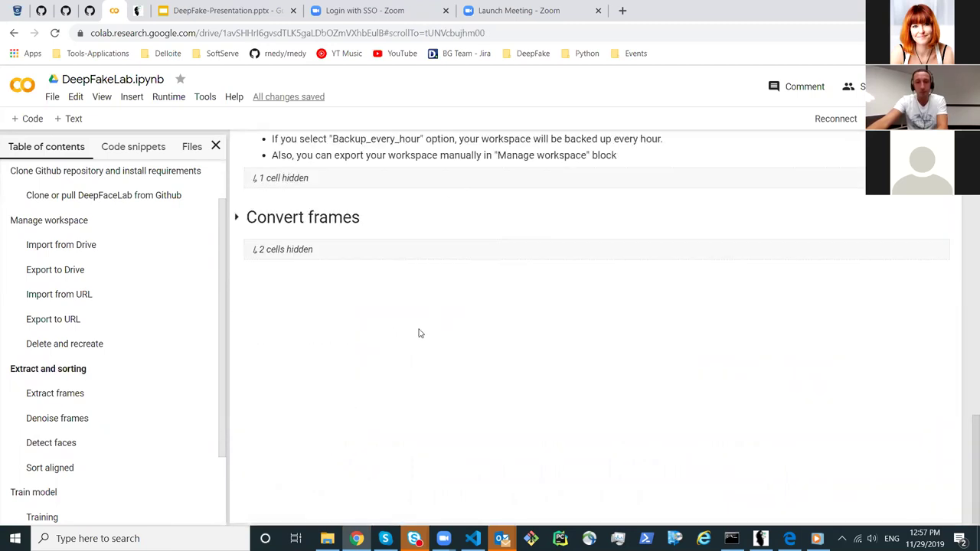
scroll(444, 335, "up", 2)
left_click(235, 352)
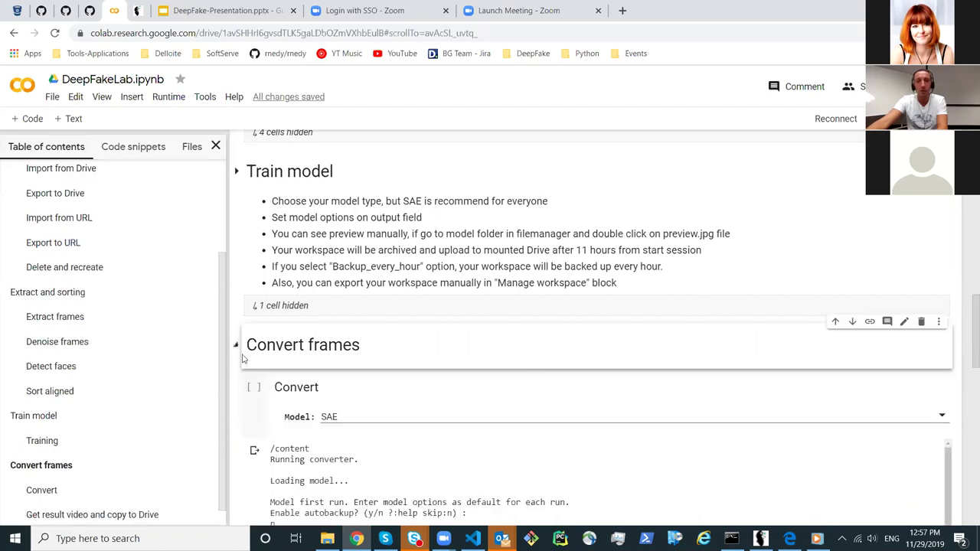
scroll(528, 375, "down", 3)
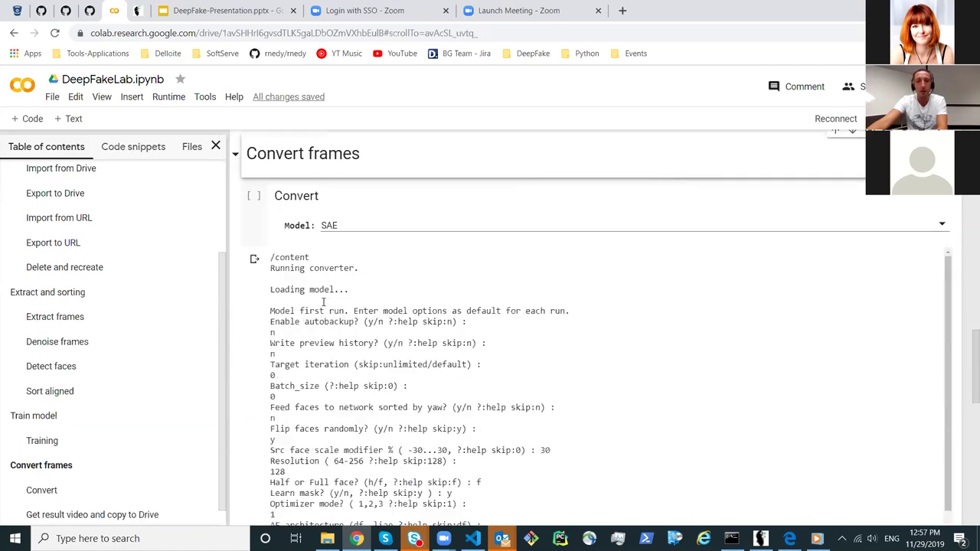
scroll(317, 345, "up", 5)
scroll(306, 394, "down", 2)
left_click(235, 348)
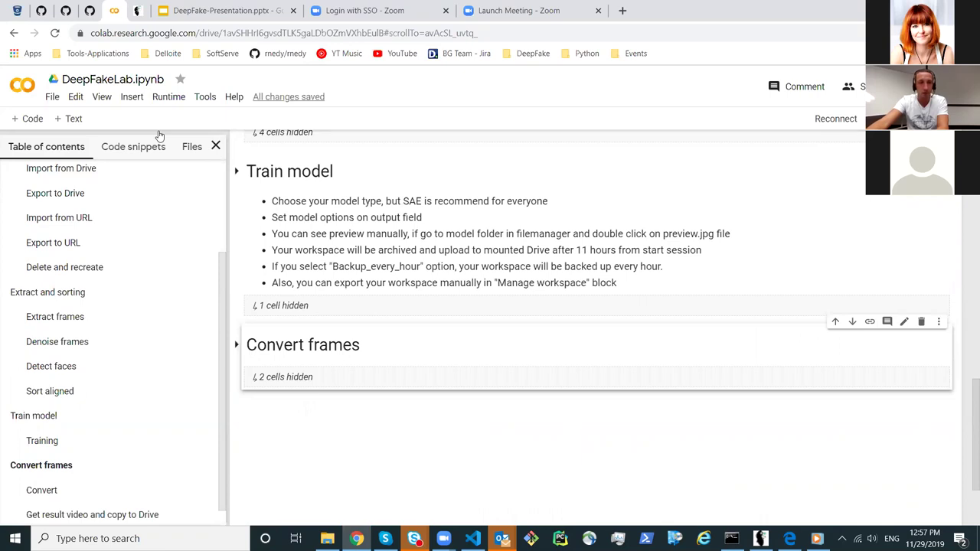
- View the notebook's table of contents, code snippets and runtime files in turn, and return to the code snippets
scroll(120, 350, "up", 2)
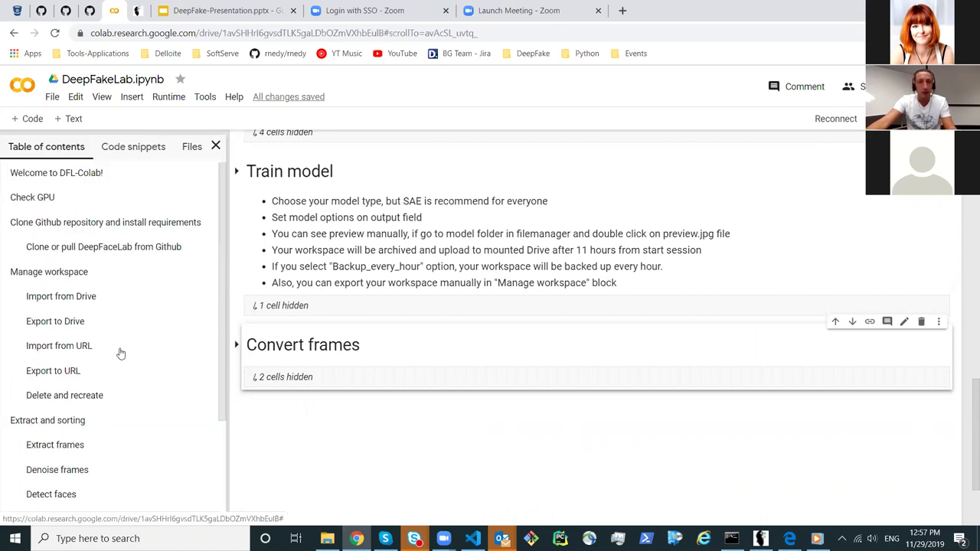
left_click(149, 157)
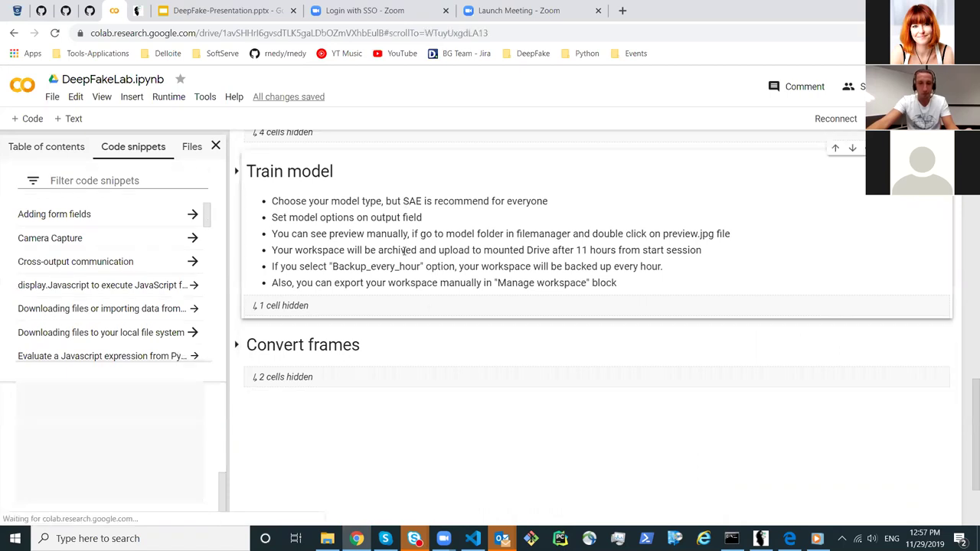
scroll(403, 251, "up", 8)
scroll(404, 251, "up", 4)
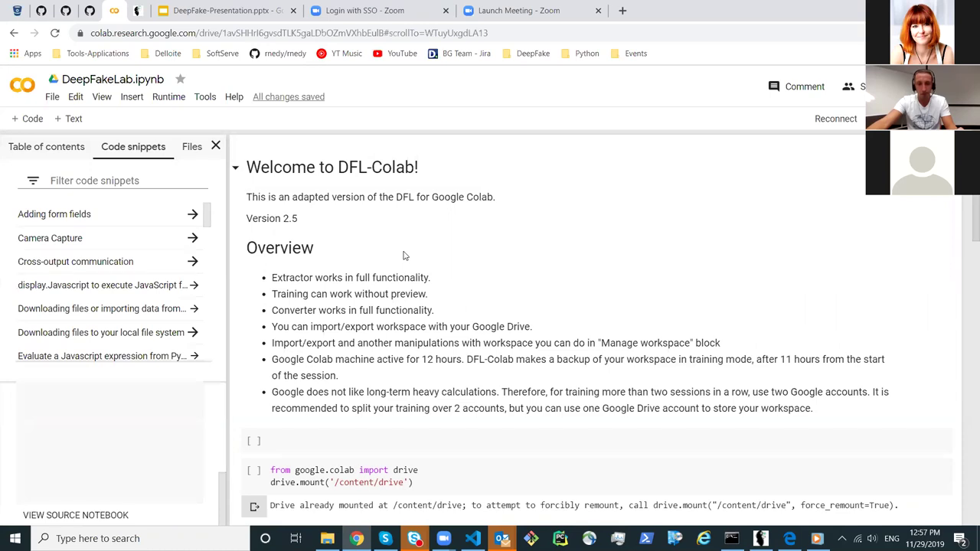
left_click(188, 145)
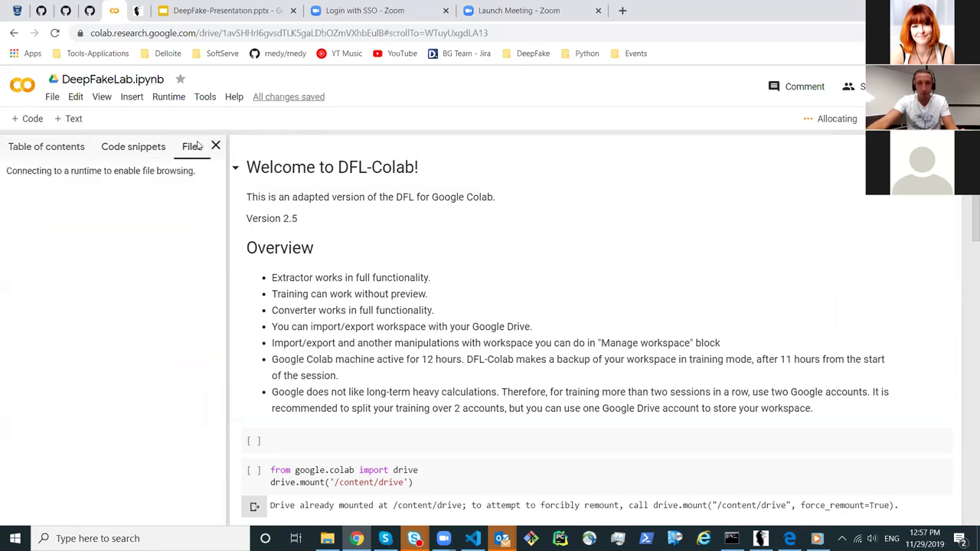
left_click(128, 145)
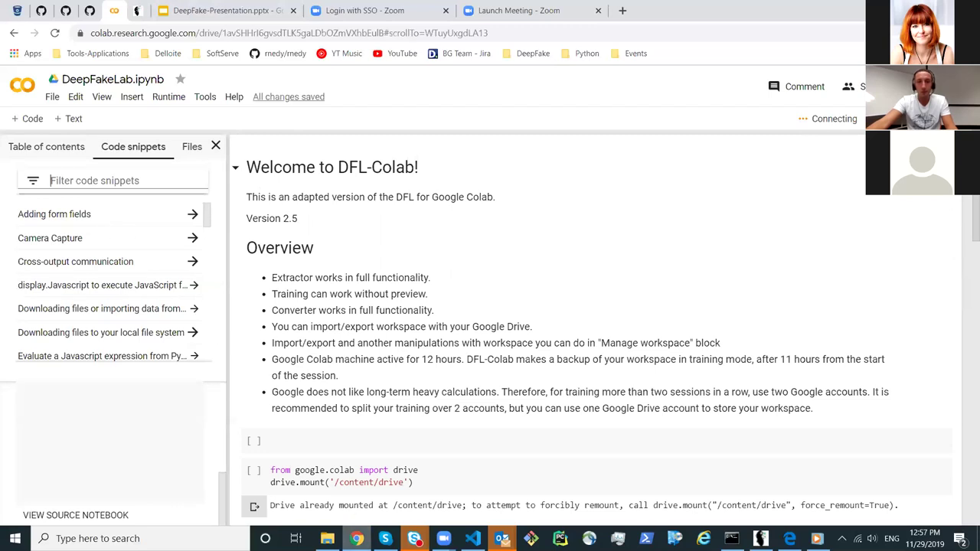
mouse_move(357, 538)
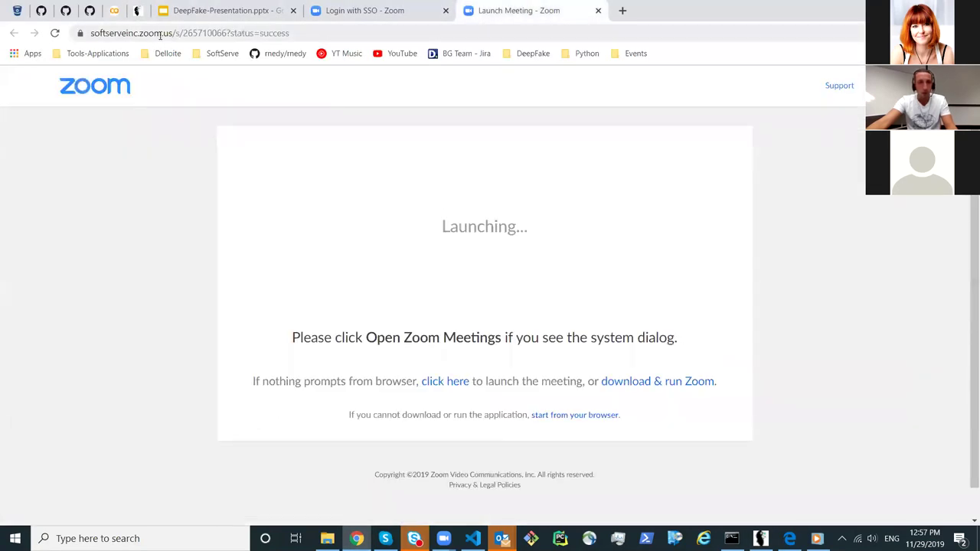
left_click(161, 33)
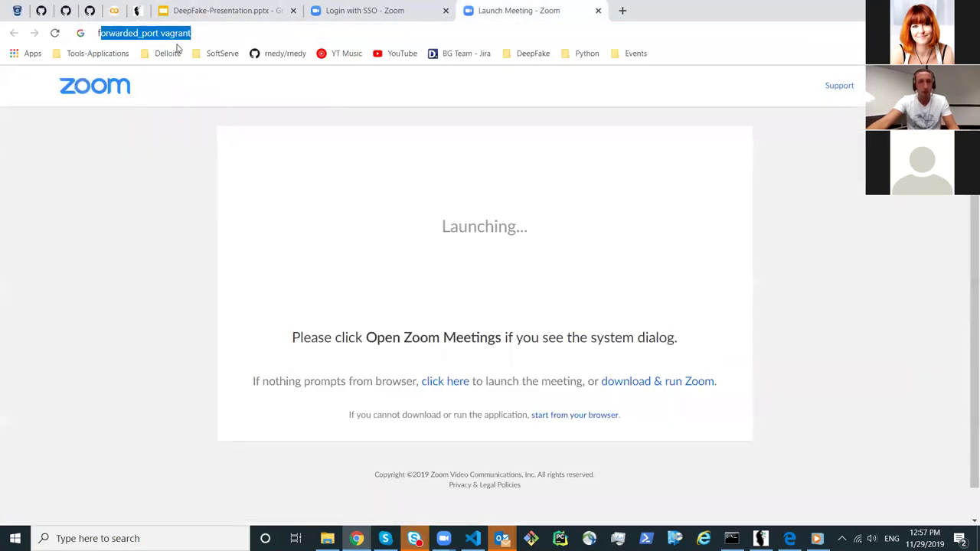
type("face")
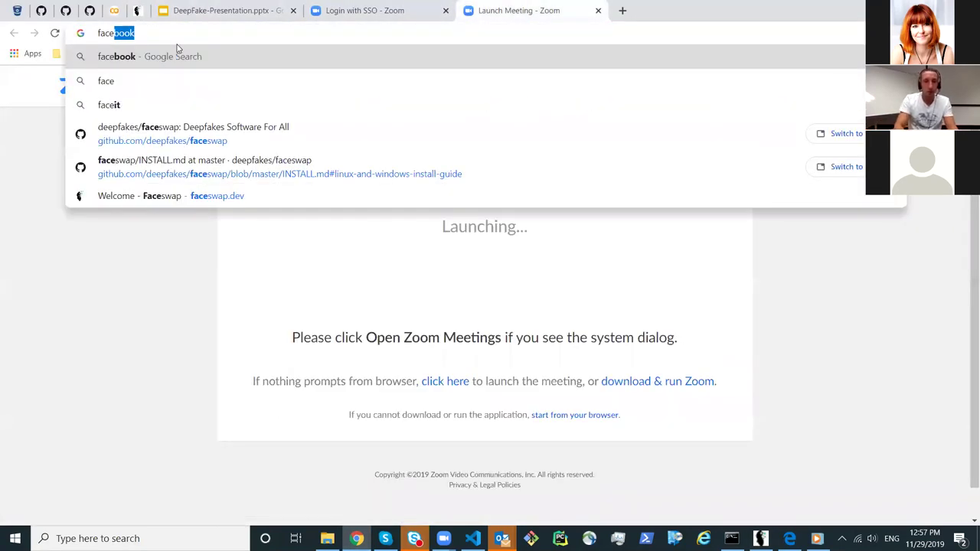
- Switch to the deepfakes/faceswap GitHub repository and open the project's website, faceswap.dev, from it
left_click(65, 10)
scroll(452, 189, "up", 15)
scroll(452, 193, "up", 10)
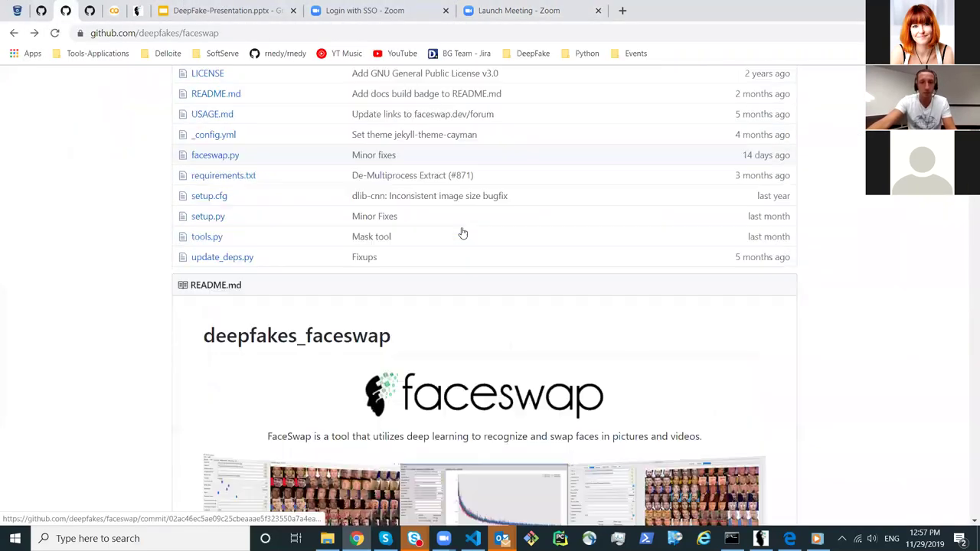
scroll(459, 230, "down", 3)
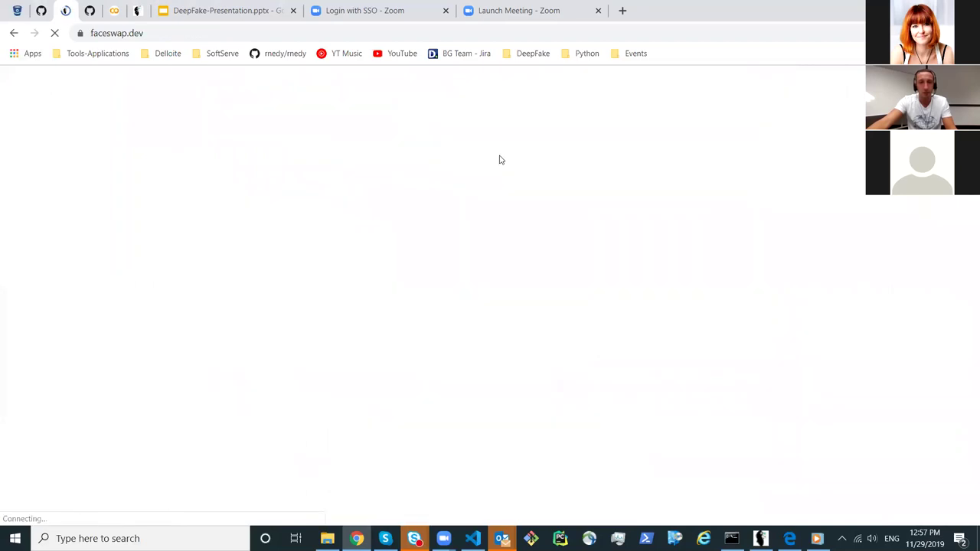
- Look through the faceswap.dev welcome page, from the introduction and guide links to the recent posts, tweets and support information
scroll(528, 235, "down", 3)
scroll(527, 240, "down", 3)
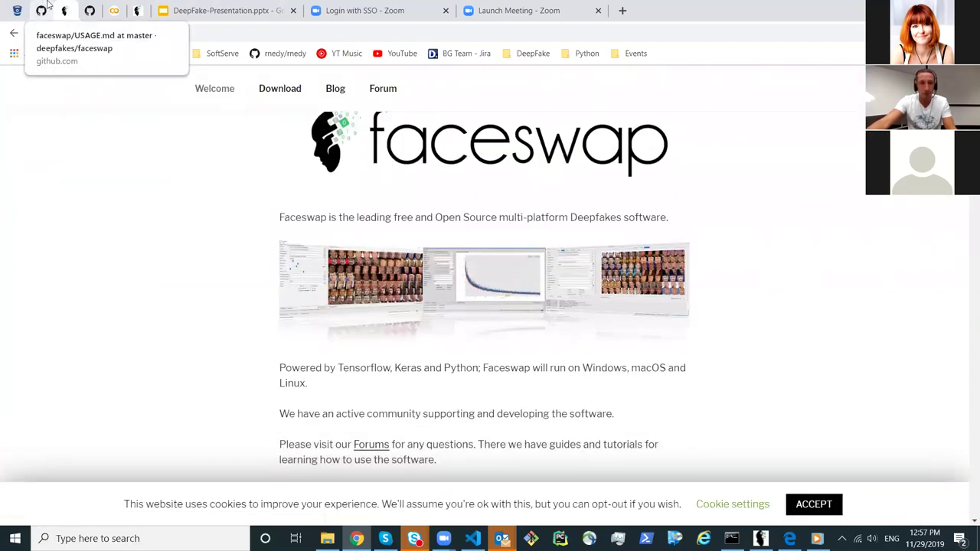
scroll(492, 289, "down", 2)
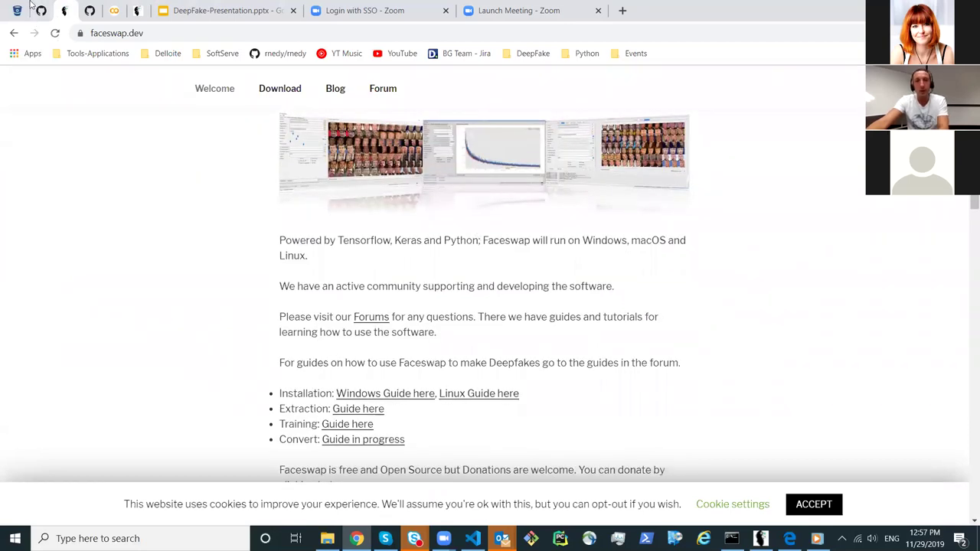
scroll(562, 288, "down", 3)
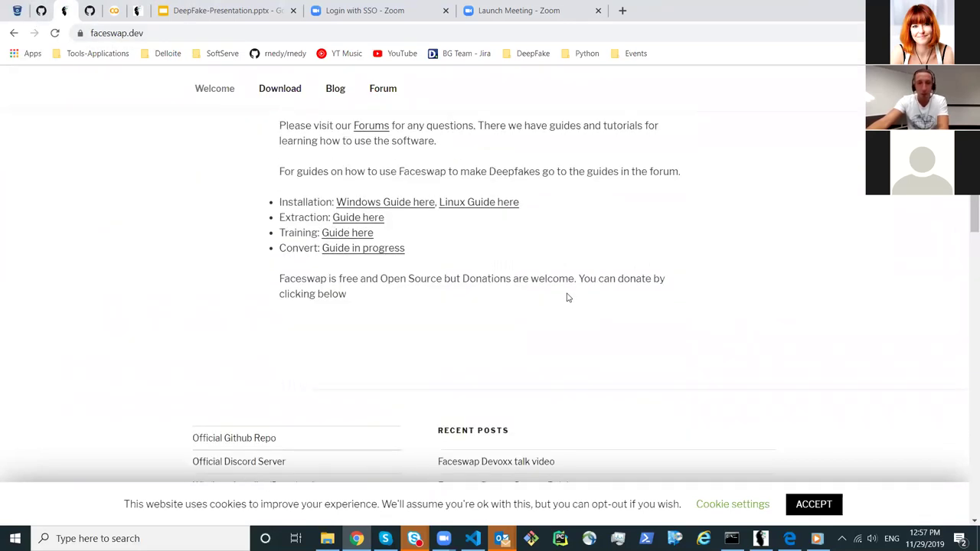
scroll(568, 298, "down", 3)
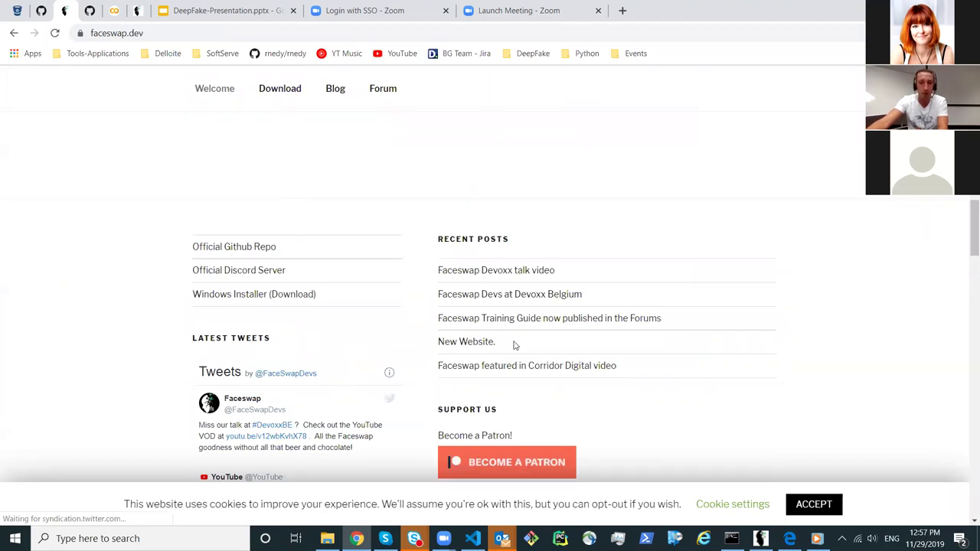
scroll(514, 346, "down", 4)
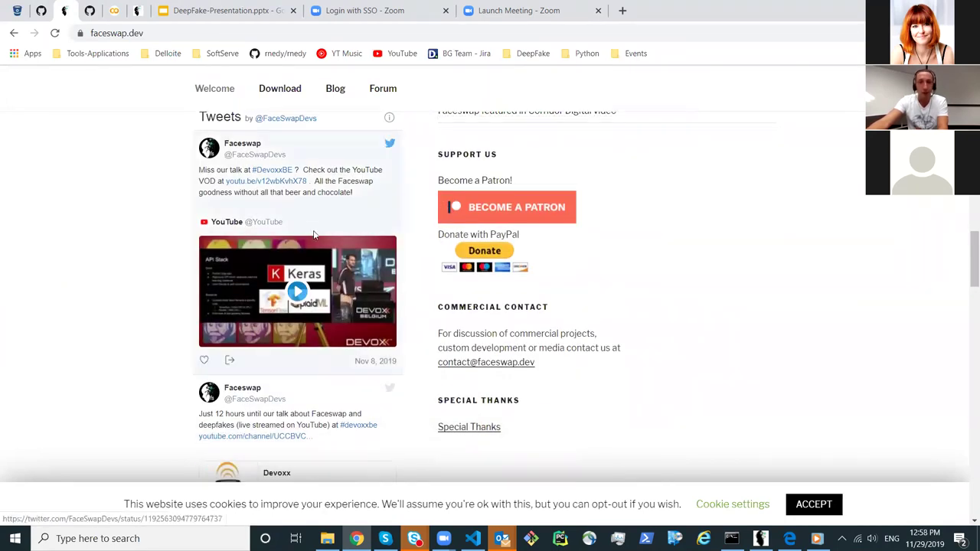
- View the remaining tweets on faceswap.dev, and look back through the USAGE.md guide from its ffmpeg sections to model training
scroll(573, 313, "down", 3)
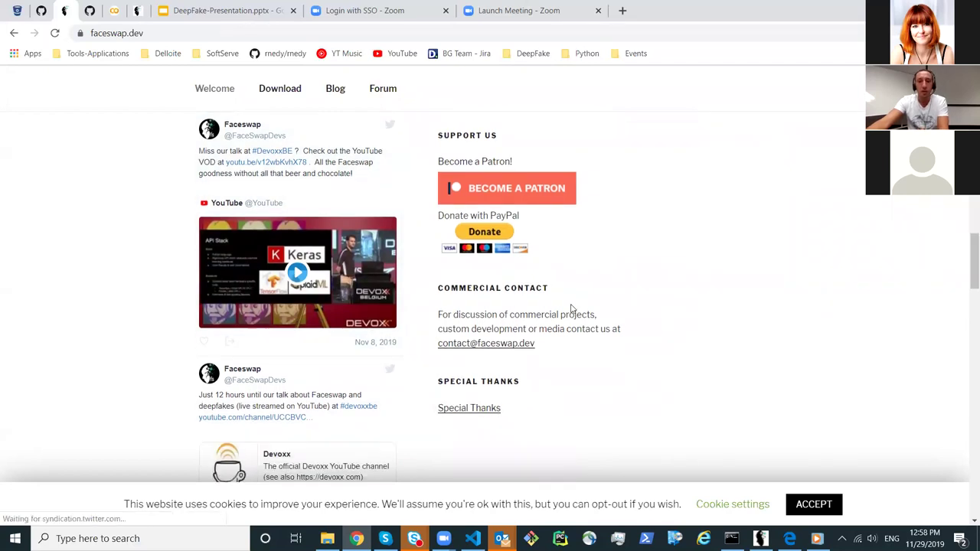
scroll(571, 313, "down", 5)
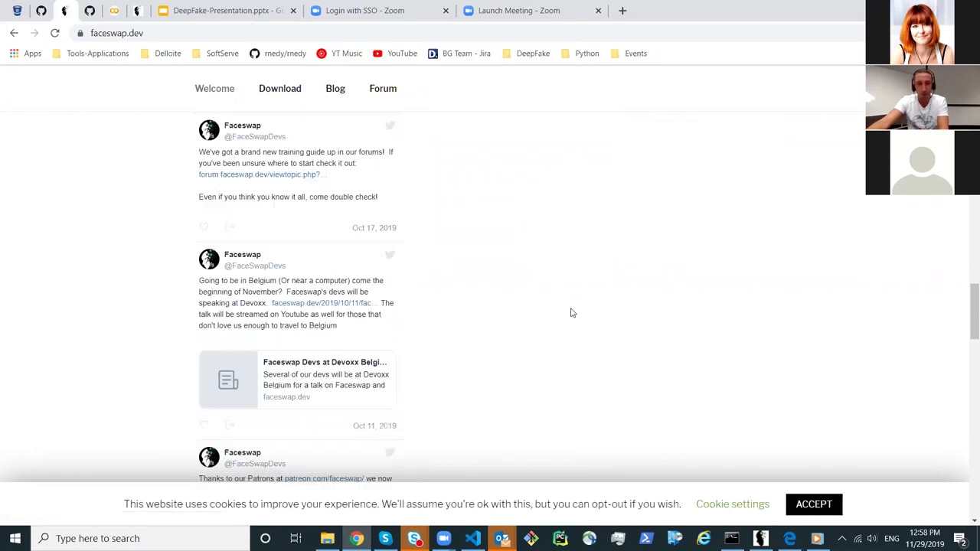
left_click(41, 9)
scroll(498, 283, "down", 4)
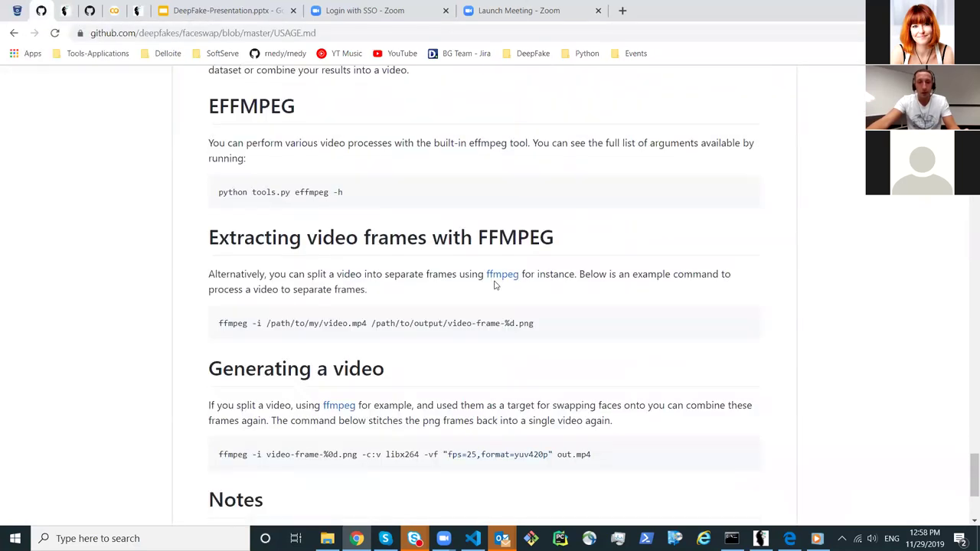
scroll(502, 276, "down", 3)
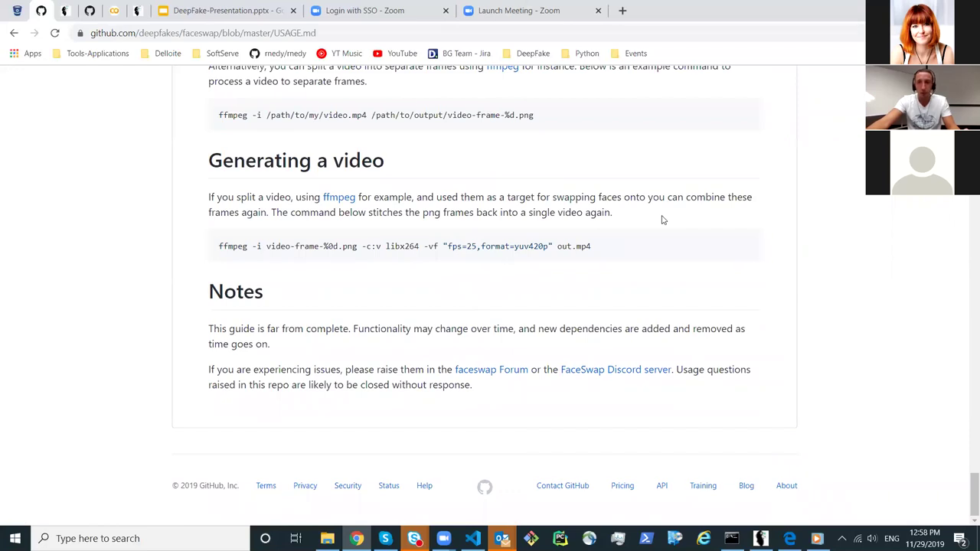
scroll(503, 256, "up", 10)
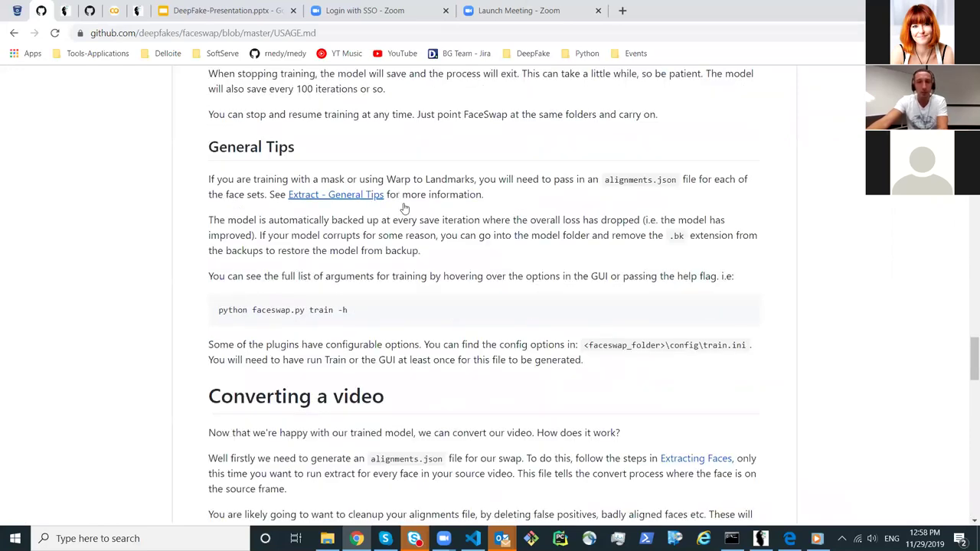
scroll(433, 275, "up", 10)
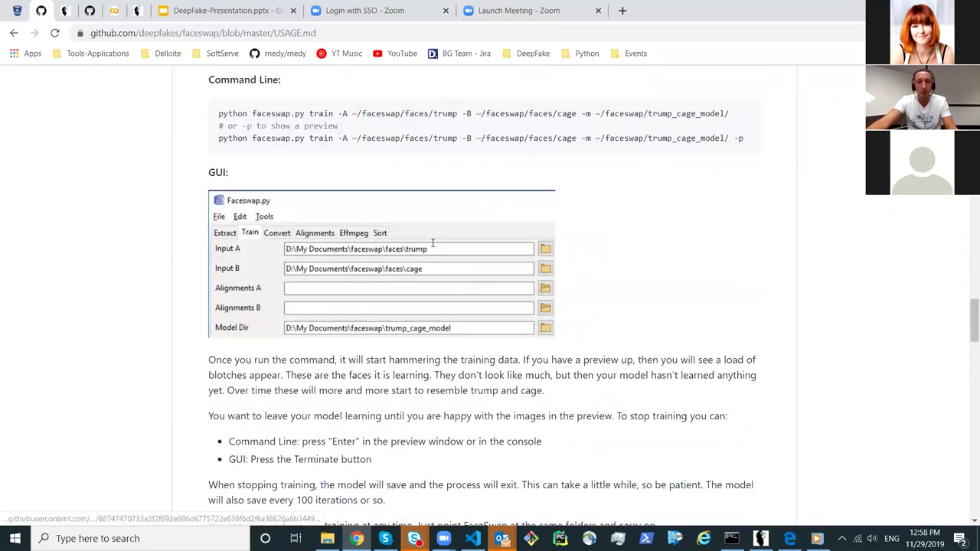
- Return to the latest tweets on faceswap.dev and open the #DevoxxBE hashtag from the Devoxx talk tweet
left_click(67, 9)
scroll(494, 198, "up", 10)
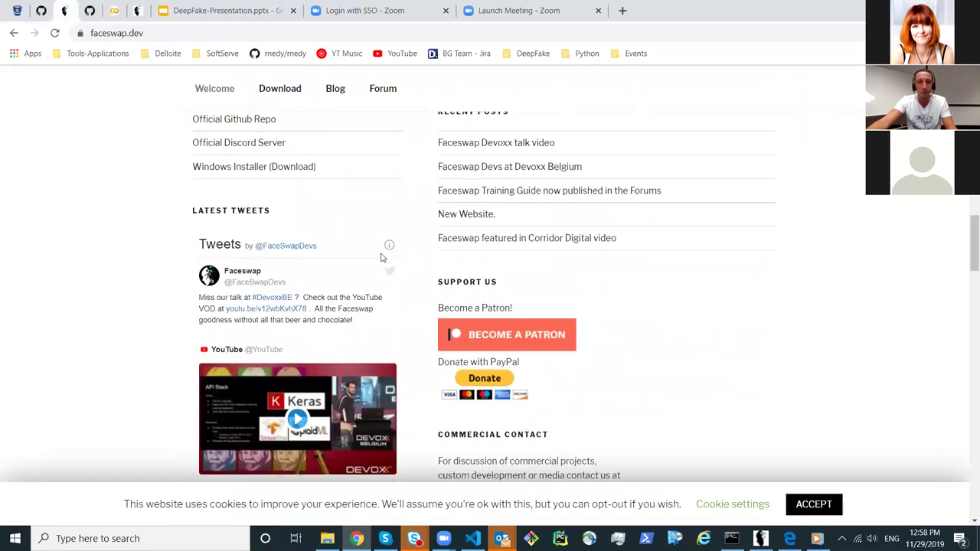
left_click(273, 300)
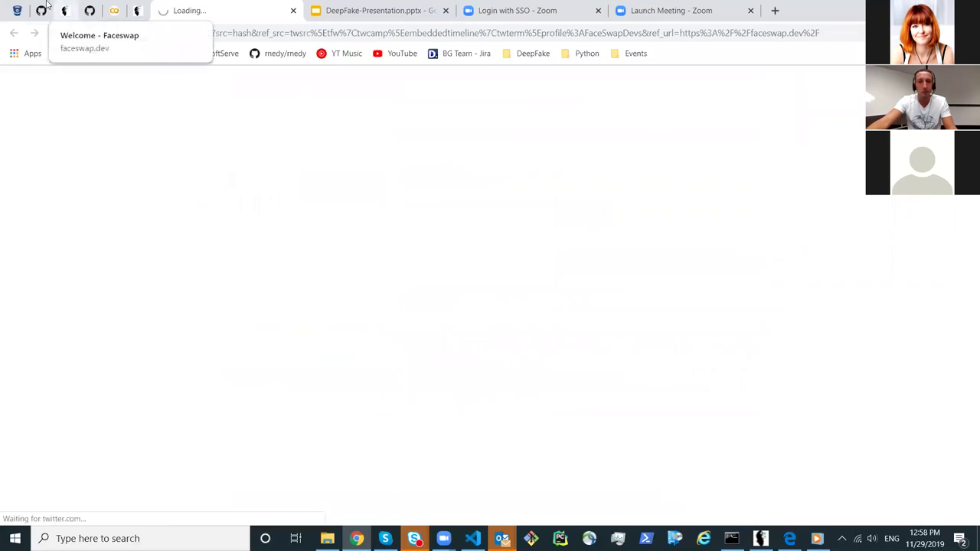
- Go back to the USAGE.md guide and review its introduction and the start of the Workflow page
left_click(44, 6)
scroll(371, 237, "up", 10)
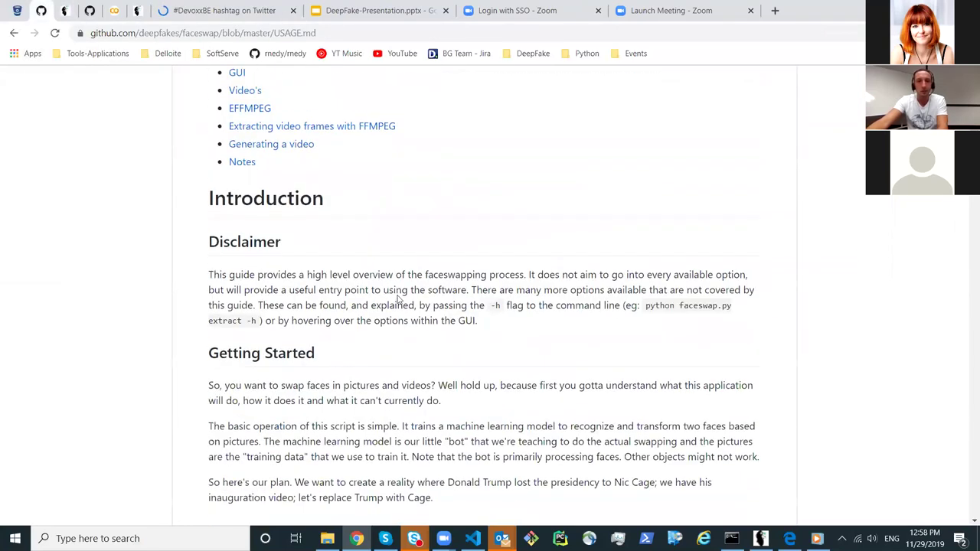
scroll(404, 306, "up", 5)
scroll(411, 312, "down", 5)
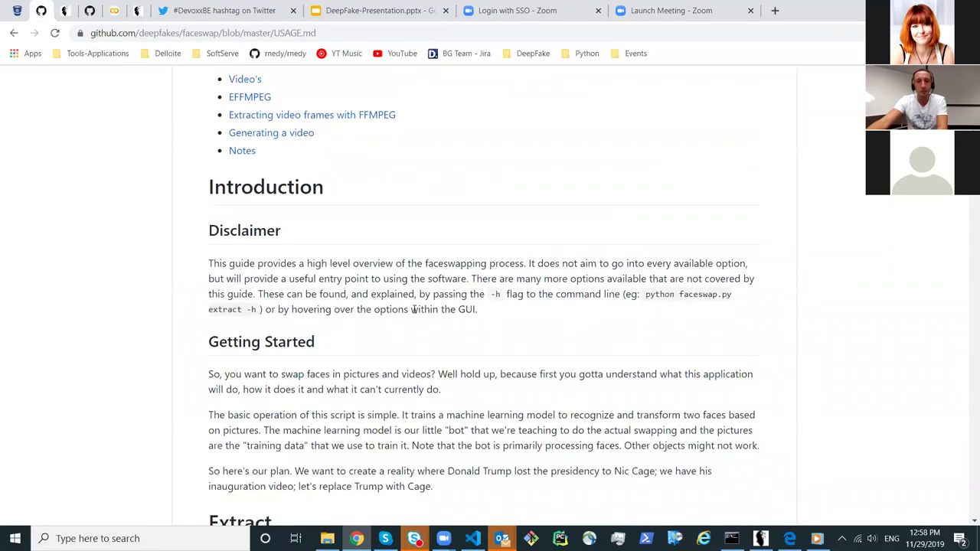
scroll(413, 309, "up", 7)
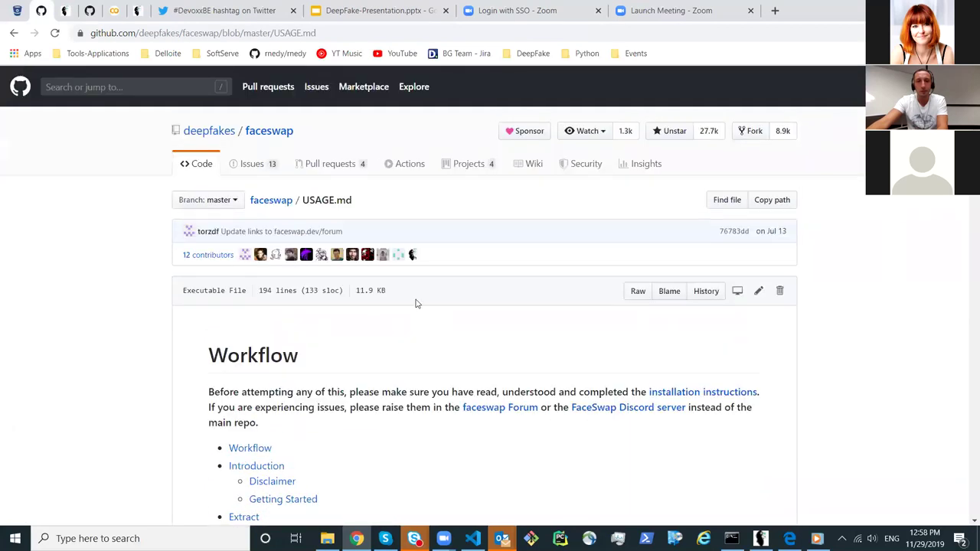
- Switch to File Explorer and open the aligned folder of Harrison Ford in the DeepFaceLab sources
key("alt+Tab")
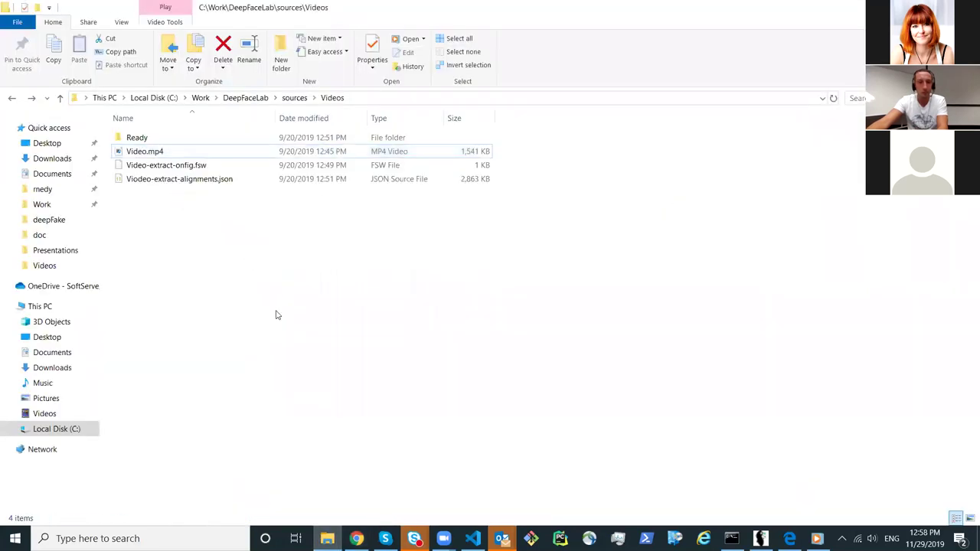
double_click(170, 137)
key("alt+Up")
key("alt+Up")
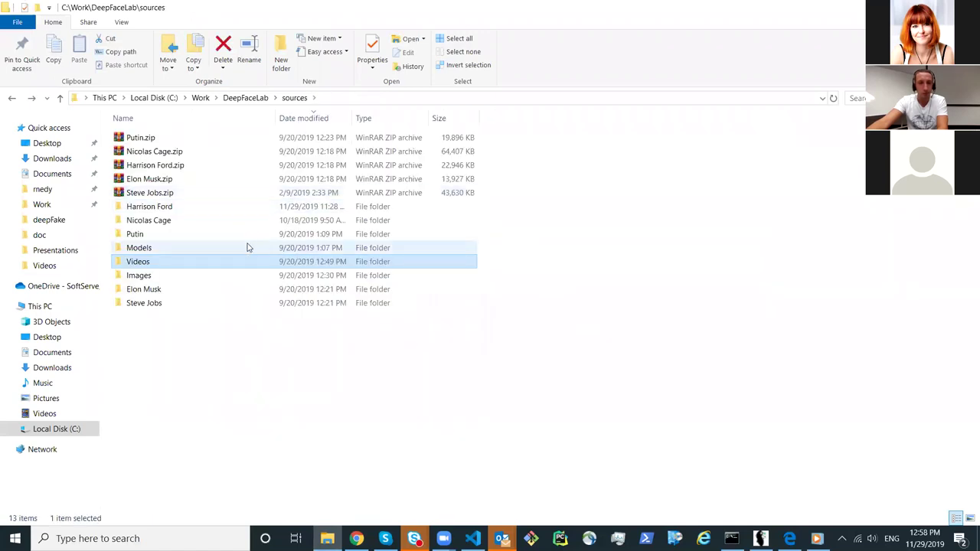
double_click(234, 208)
left_click(173, 138)
double_click(173, 138)
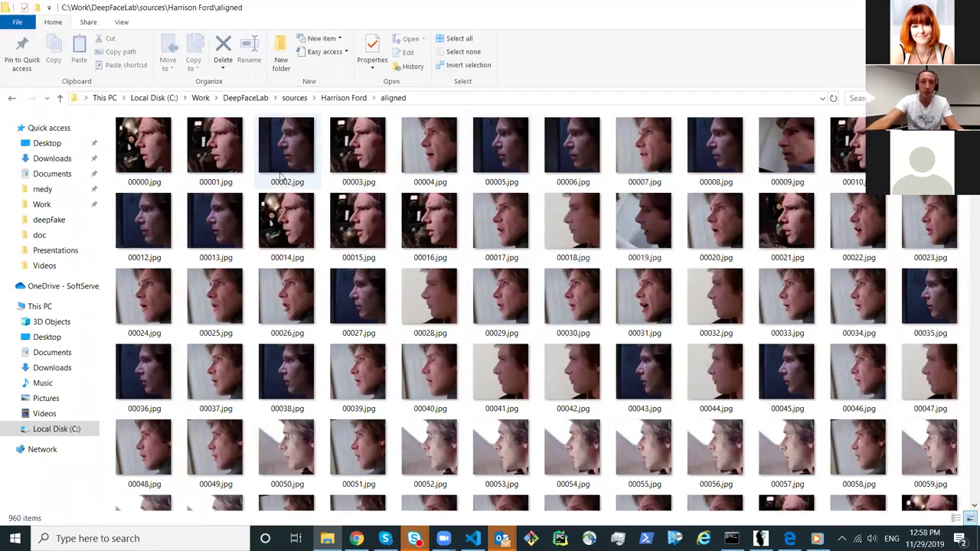
- Look through the extracted face images in the aligned folder, from side profiles to frontal views
left_click(161, 139)
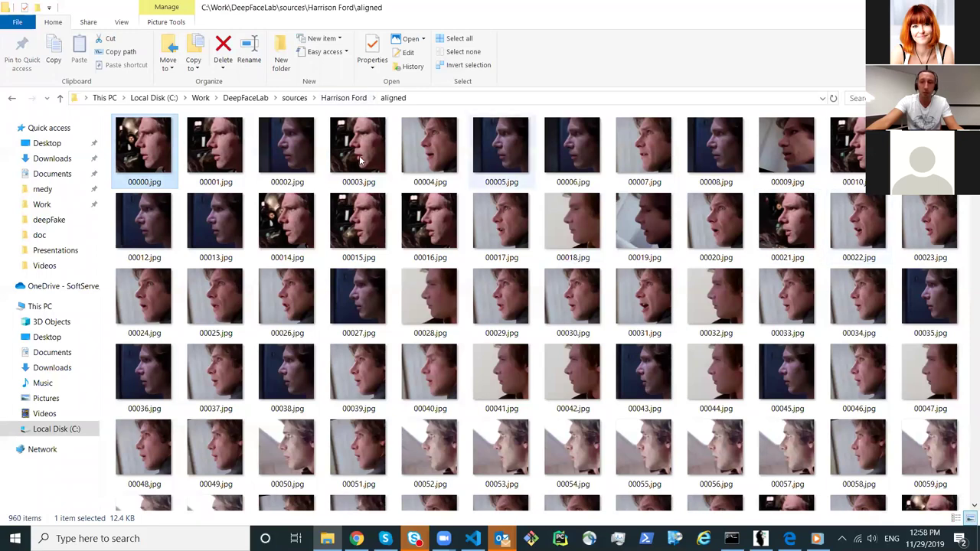
scroll(193, 150, "down", 8)
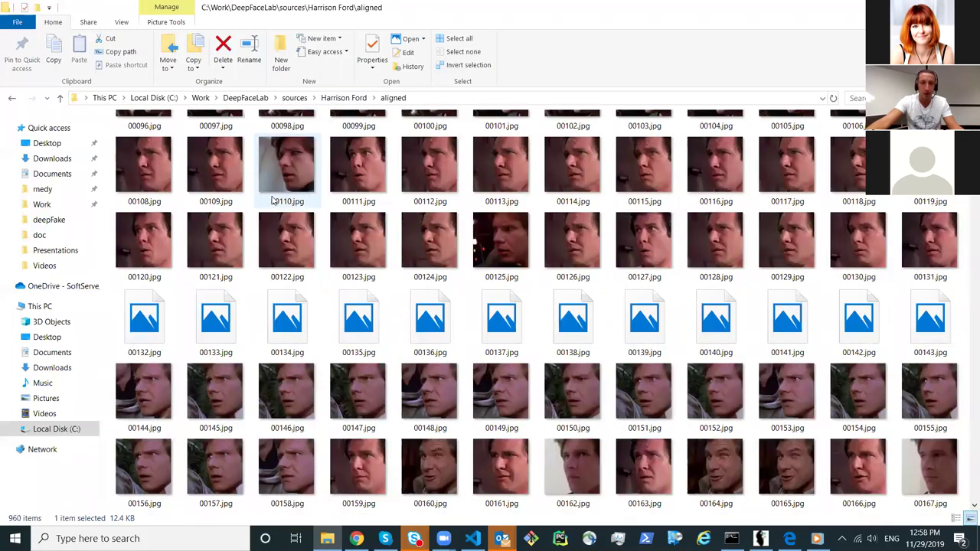
scroll(279, 203, "down", 9)
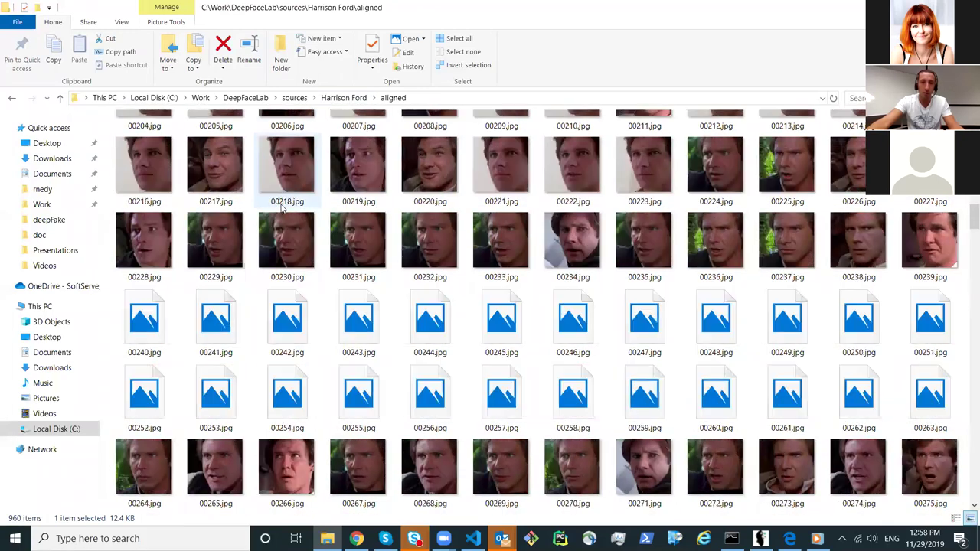
scroll(282, 208, "down", 9)
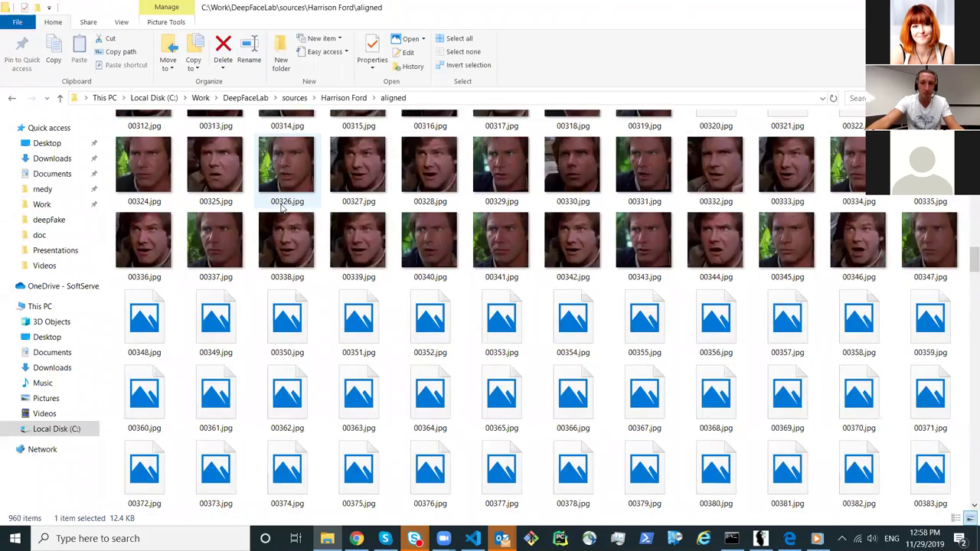
scroll(283, 208, "down", 12)
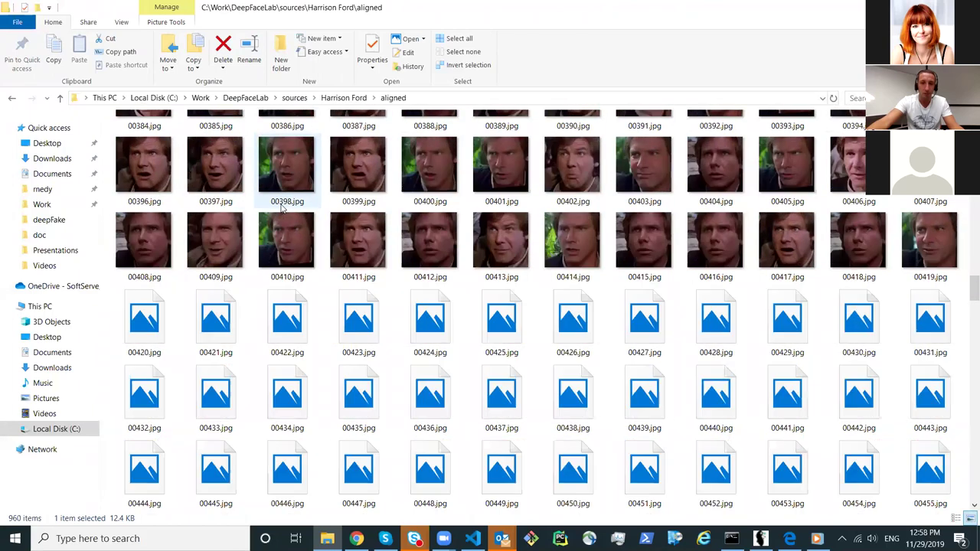
scroll(282, 207, "down", 10)
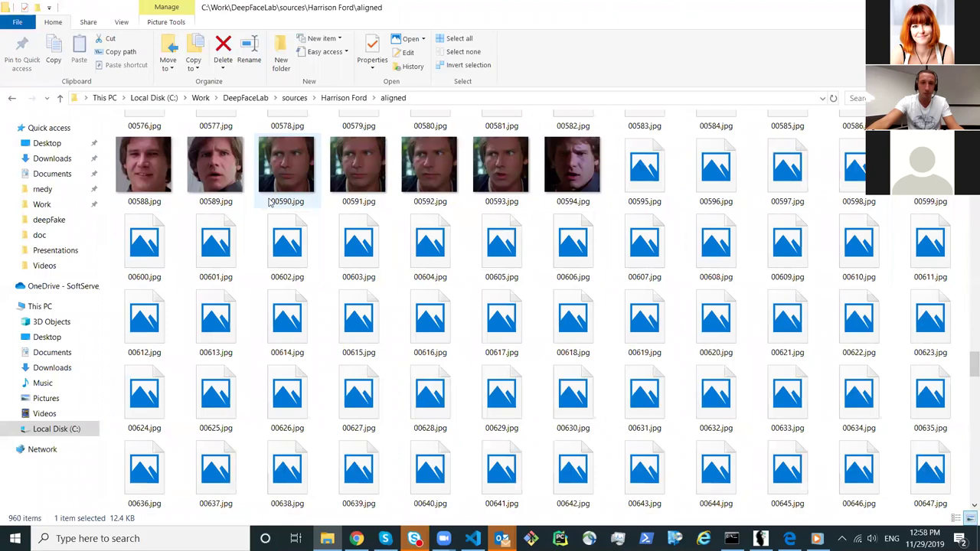
- Return to the sources folder and check the contents of its Videos and Models folders
key("alt+Up")
key("alt+Up")
key("alt+Up")
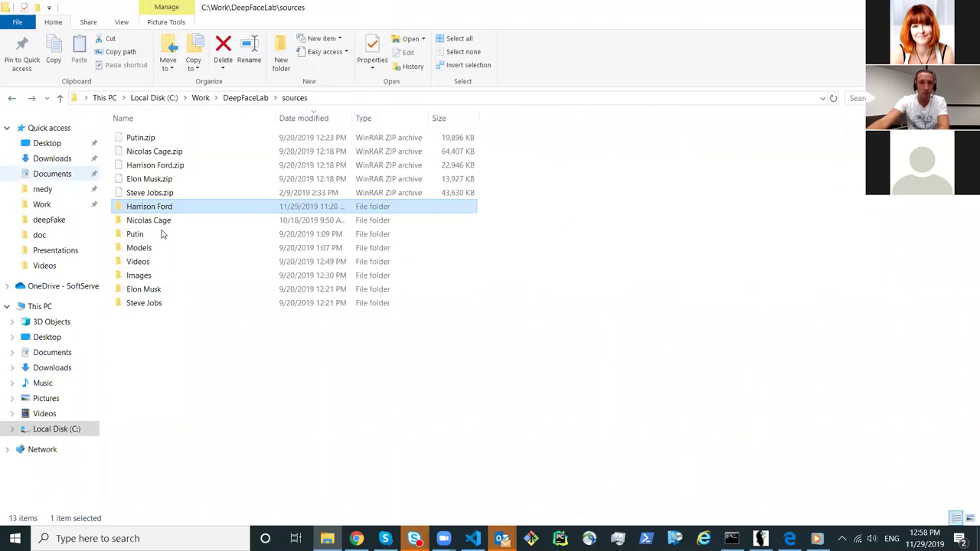
key("Return")
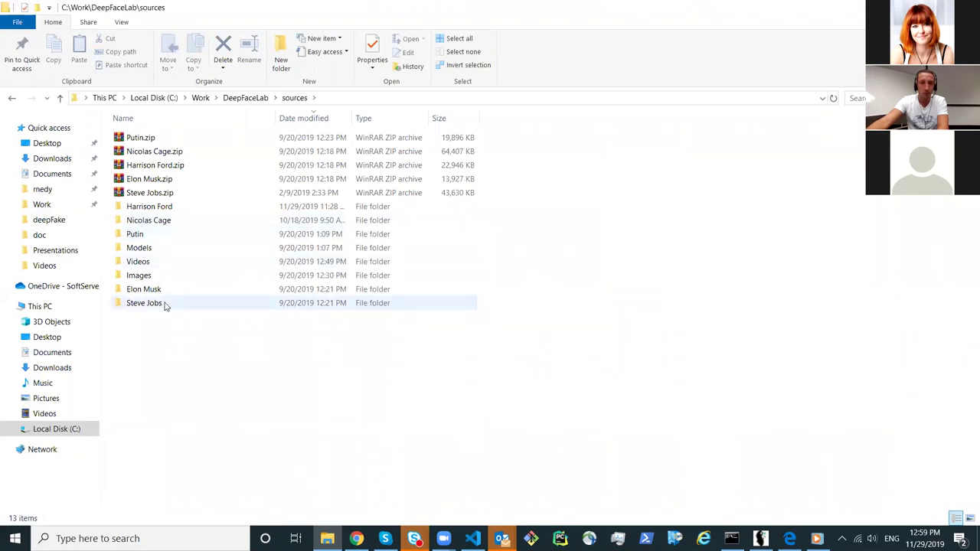
double_click(141, 262)
key("alt+Left")
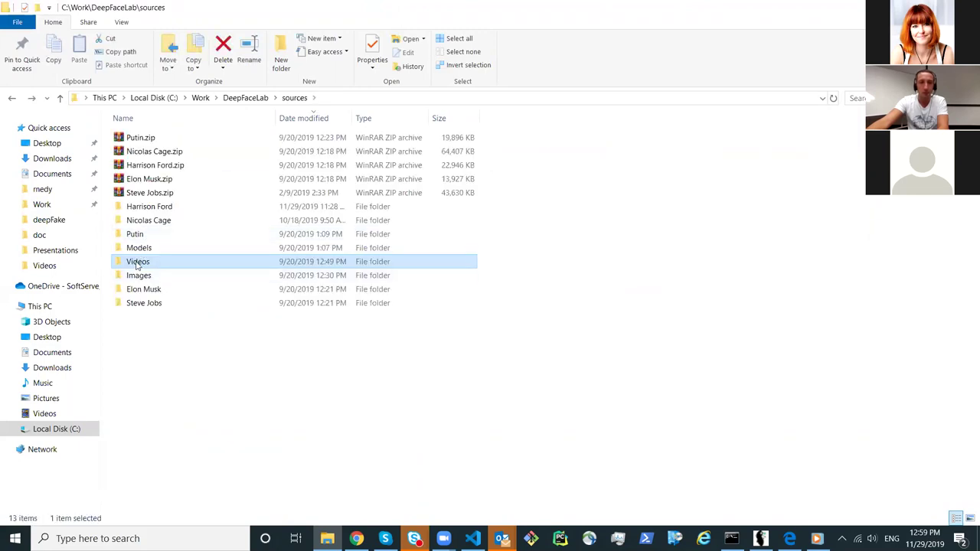
left_click(138, 251)
double_click(137, 252)
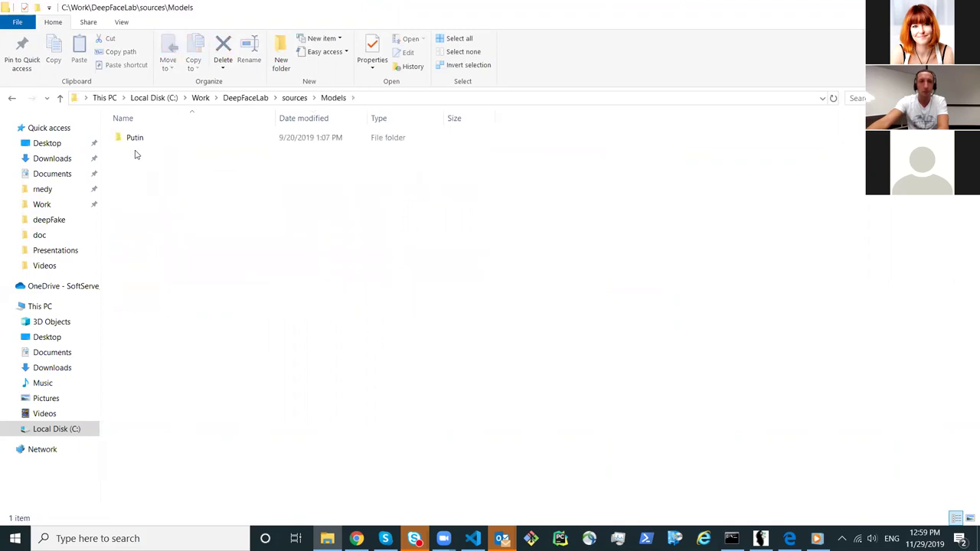
key("alt+Left")
key("alt+Left")
- Switch back to the USAGE.md guide in the browser and view its Video's section and the neighbouring GUI section
key("alt+Tab")
key("alt+Tab")
key("alt+Tab")
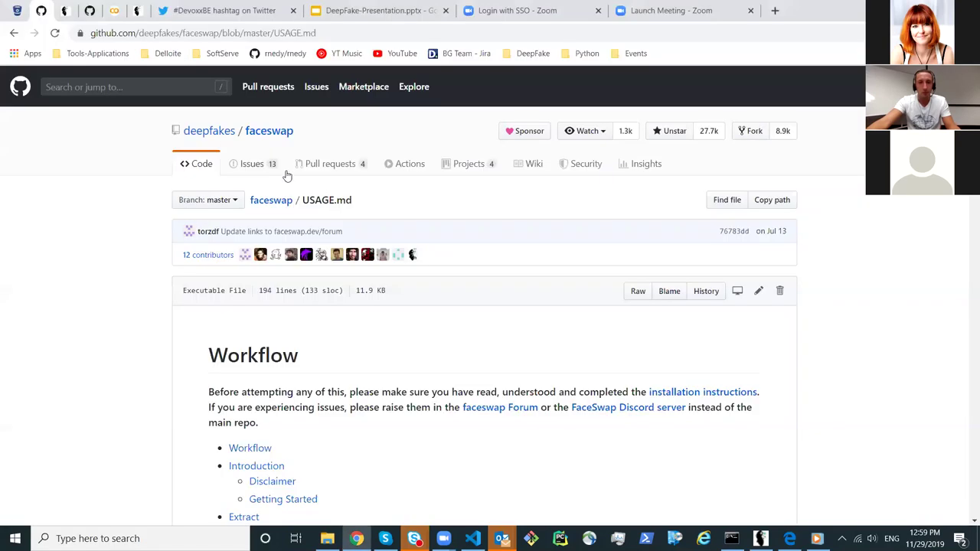
scroll(352, 195, "down", 5)
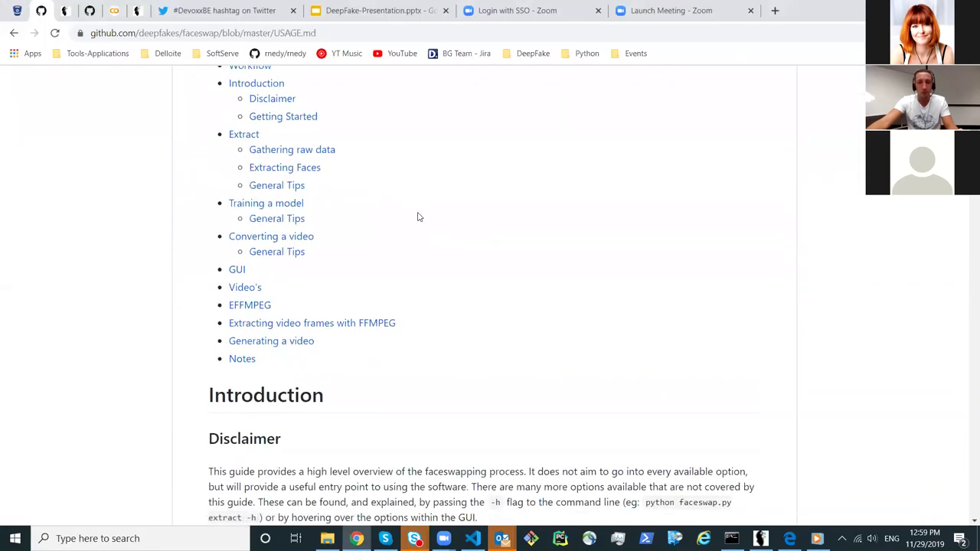
left_click(245, 288)
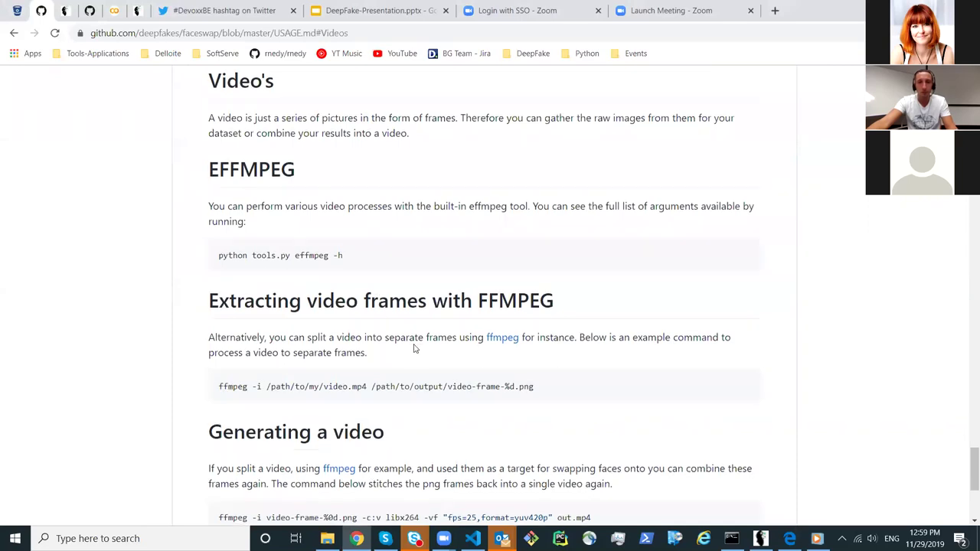
scroll(414, 346, "up", 3)
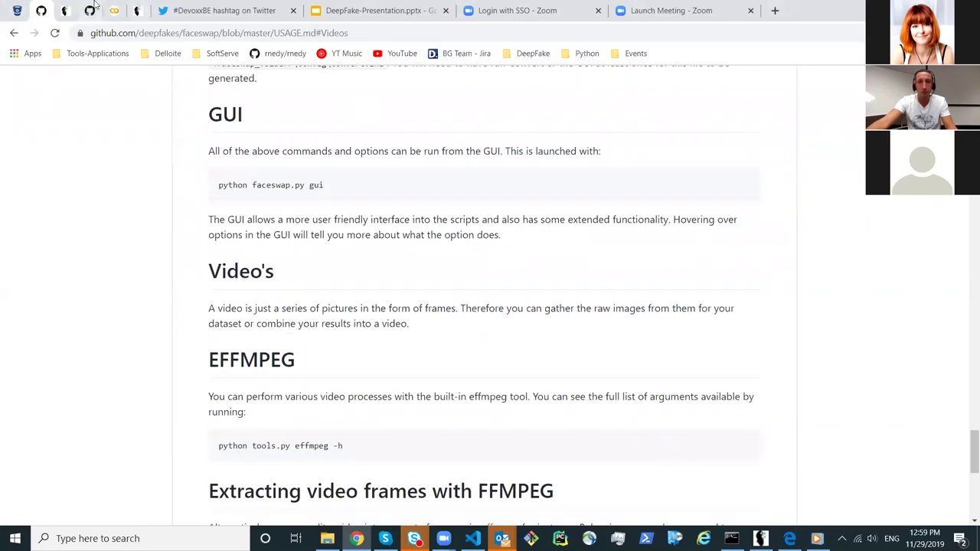
- Open the Faceswap Devoxx talk on YouTube from the faceswap.dev tweet and view its title and description
left_click(65, 10)
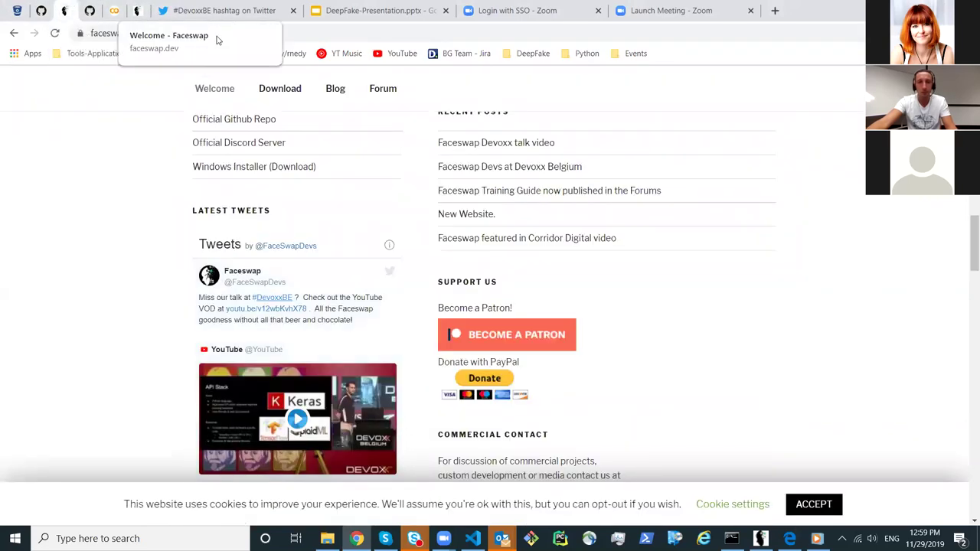
left_click(305, 310)
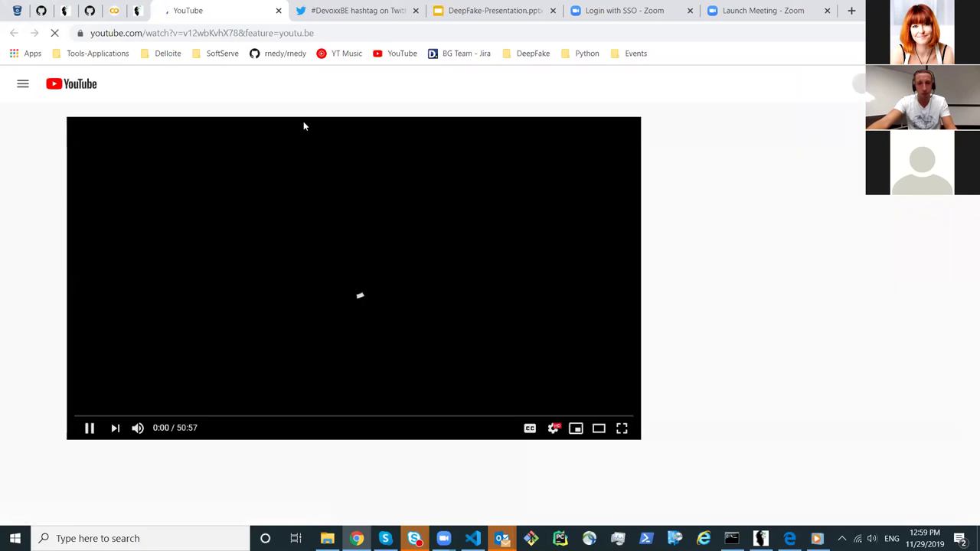
scroll(480, 240, "down", 4)
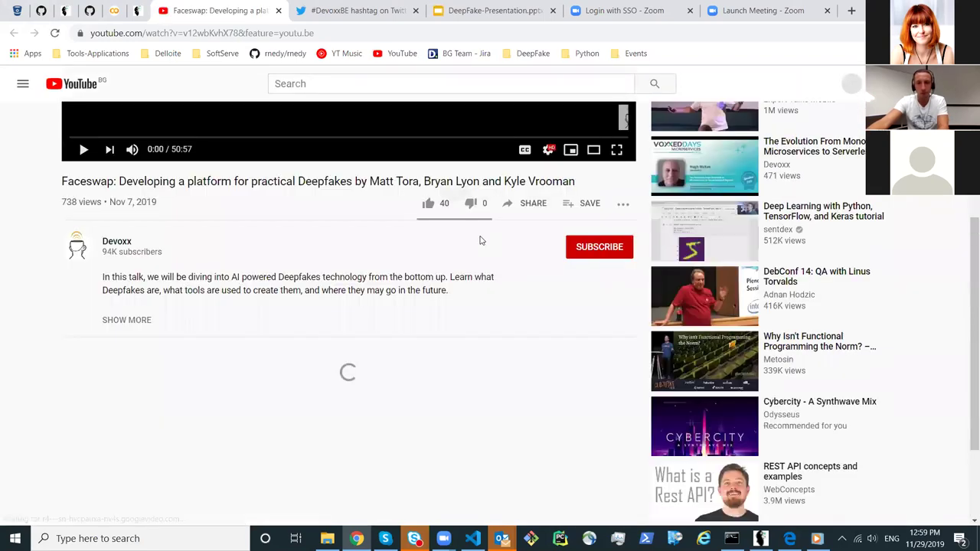
scroll(473, 237, "up", 4)
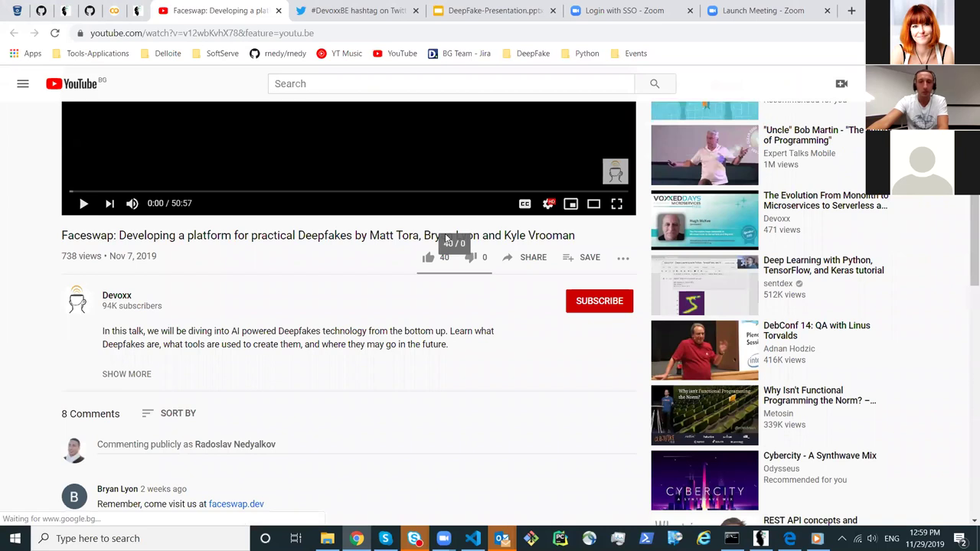
scroll(348, 306, "down", 2)
- Open the Devoxx channel page from the talk, and search YouTube for "face swap deepfake"
left_click(119, 395)
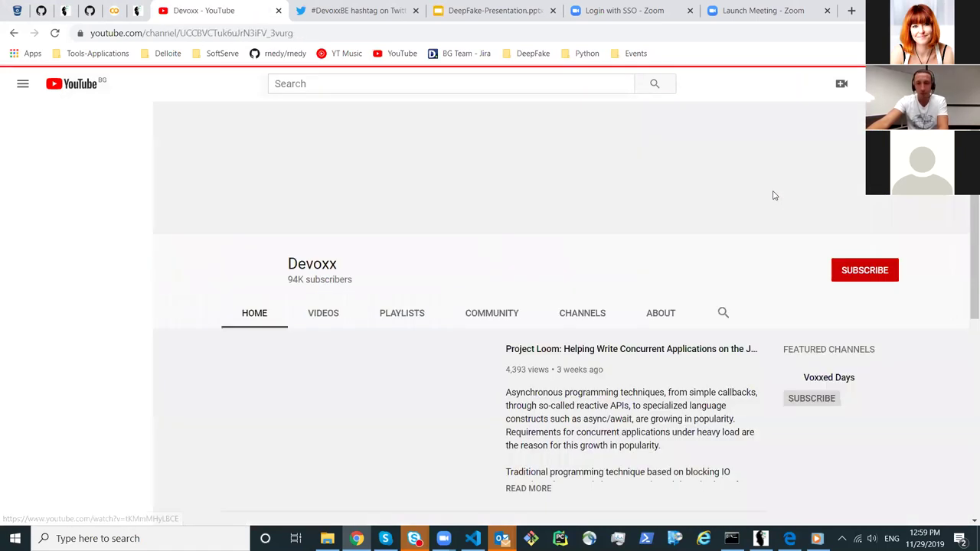
scroll(657, 136, "down", 1)
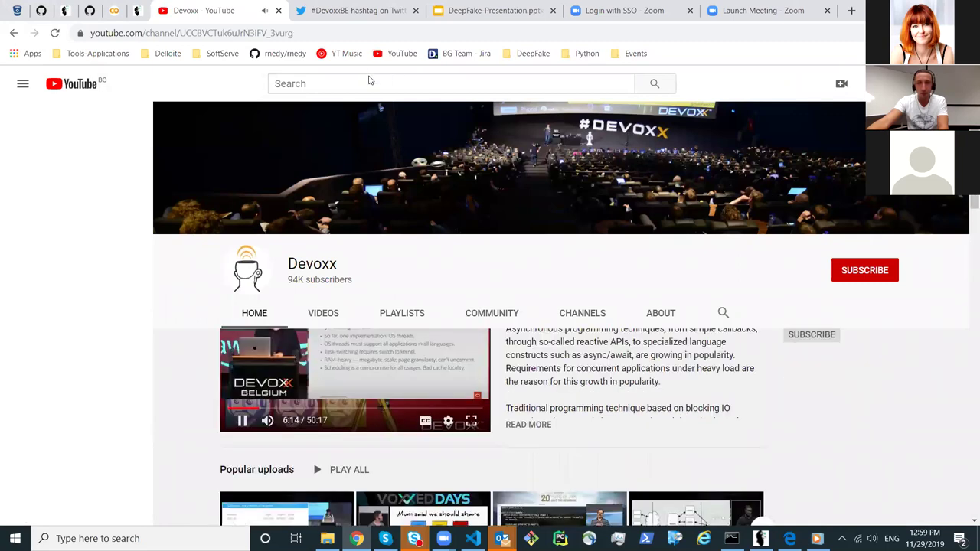
left_click(375, 84)
type("face")
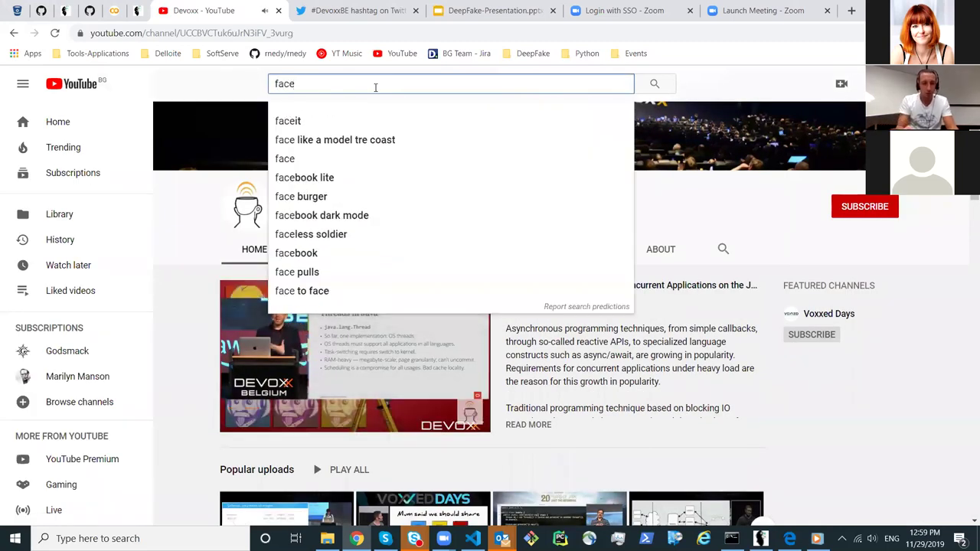
type("swa")
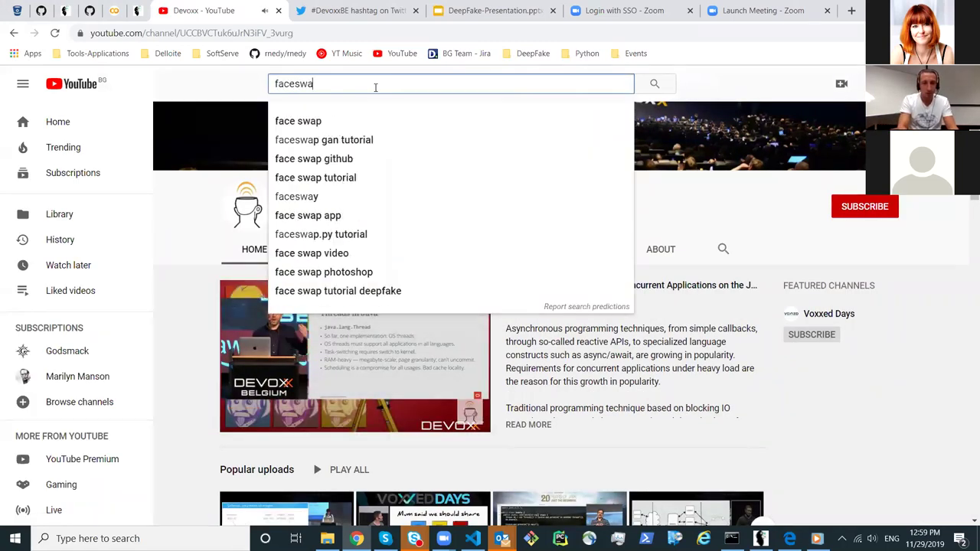
key("Down")
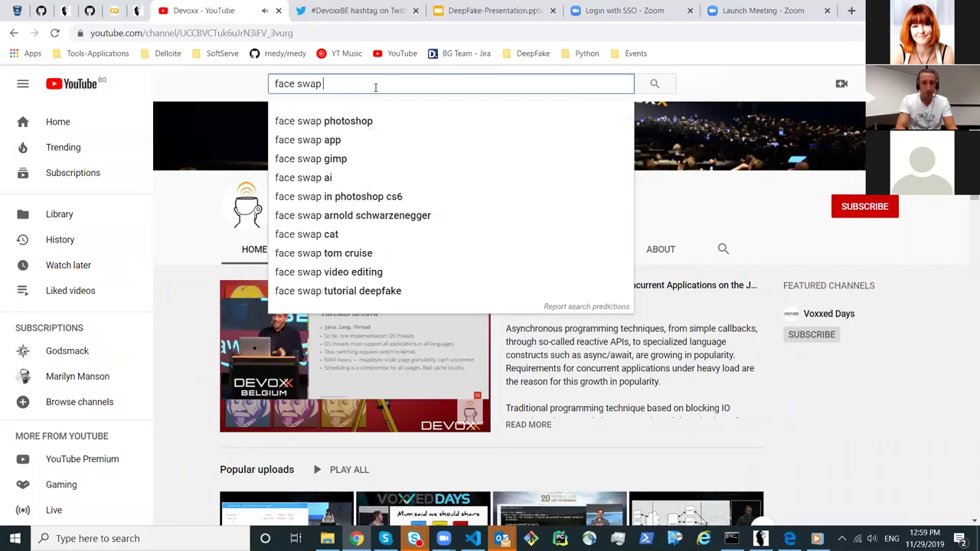
type("dee")
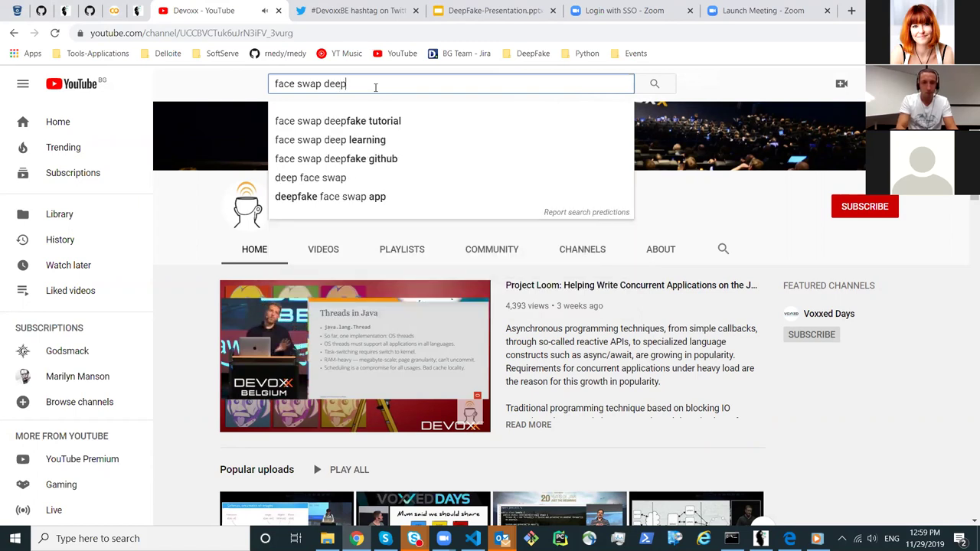
type("p")
key("Down")
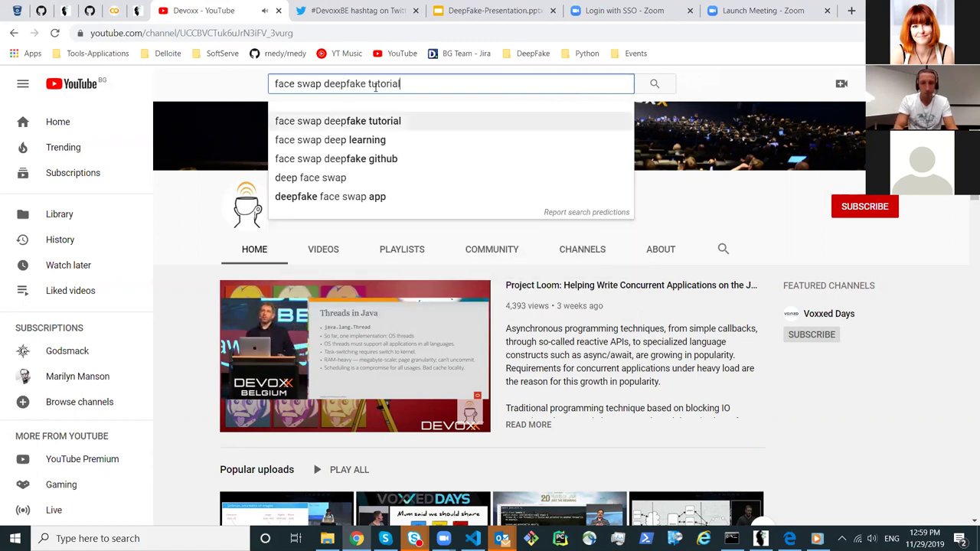
key("BackSpace")
key("BackSpace")
key("BackSpace")
key("BackSpace")
key("BackSpace")
key("BackSpace")
key("Return")
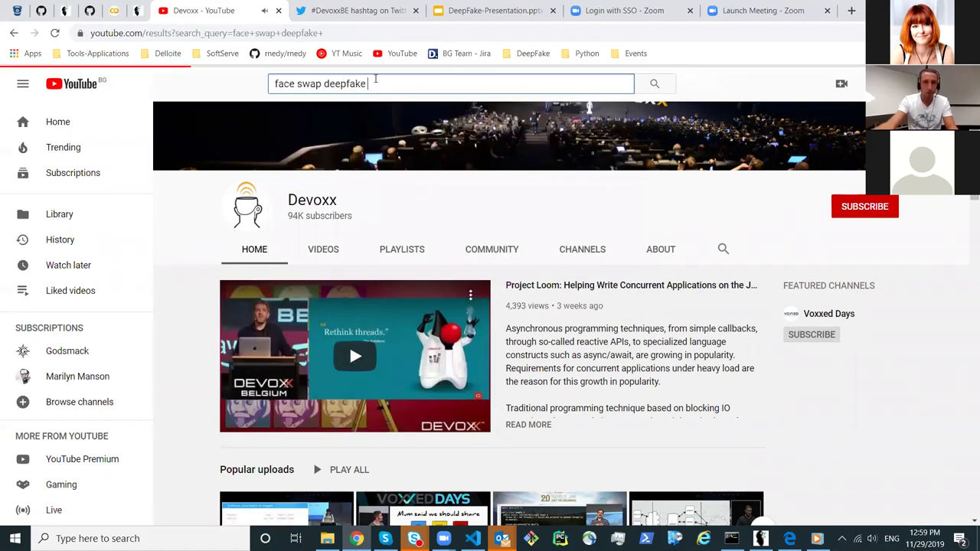
- Open the NOVA PBS video "Deepfake Videos Are Getting Terrifyingly Real" from the results and view its opening briefly in full screen
left_click(301, 189)
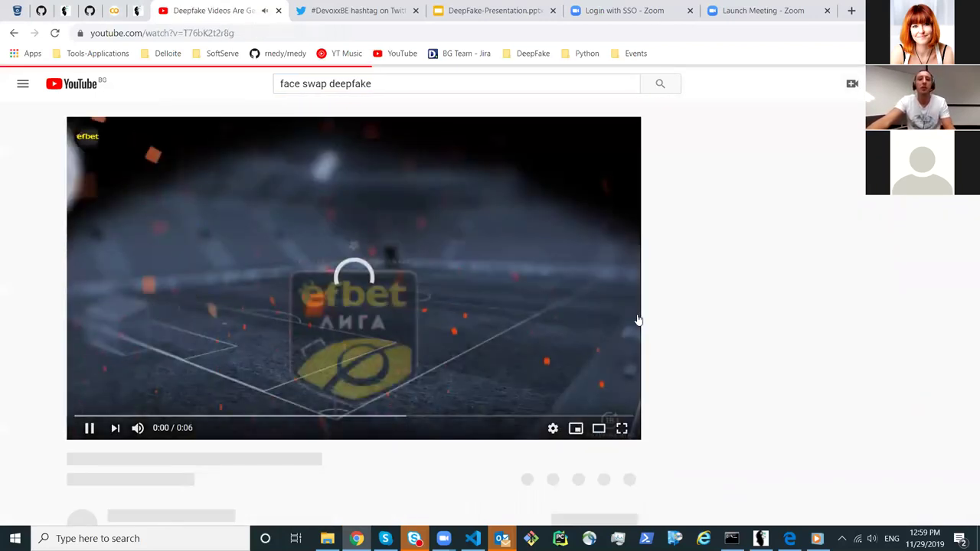
left_click(621, 428)
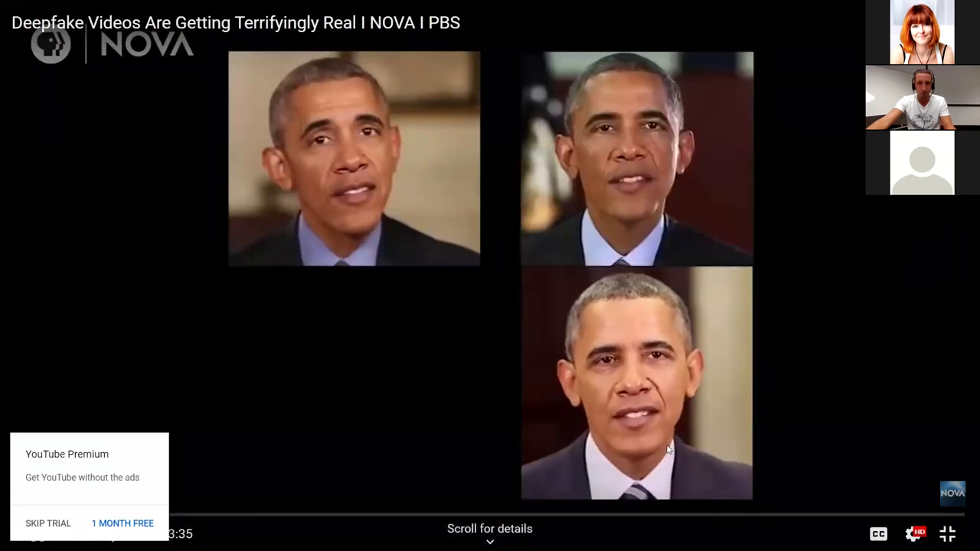
key("Escape")
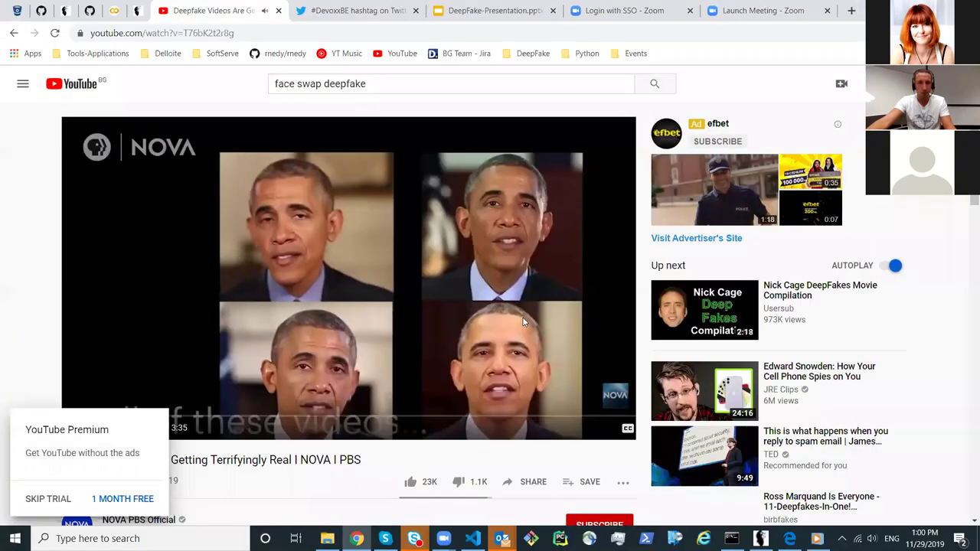
mouse_move(621, 394)
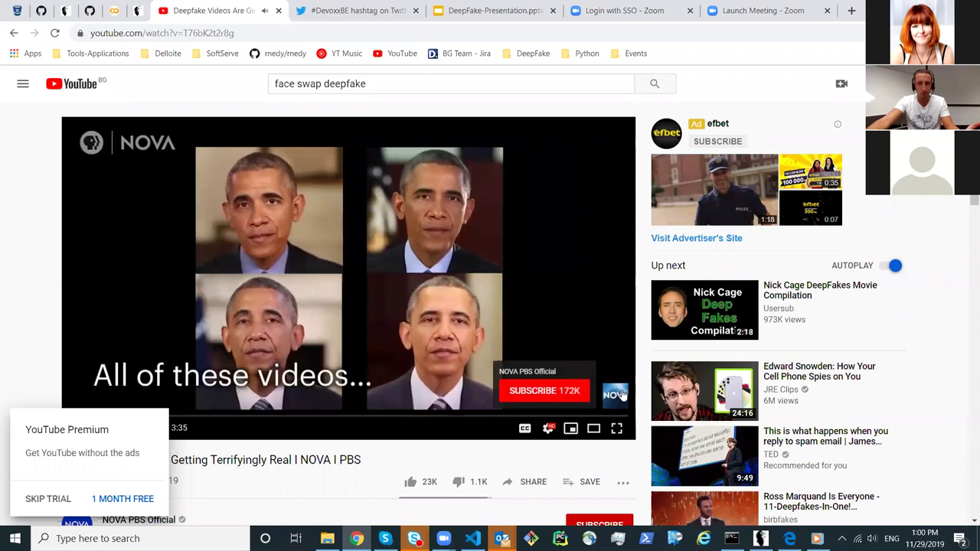
- Go back to the search results, reopen the NOVA PBS deepfake video, and play it in full screen with the overlay ad closed
key("alt+Left")
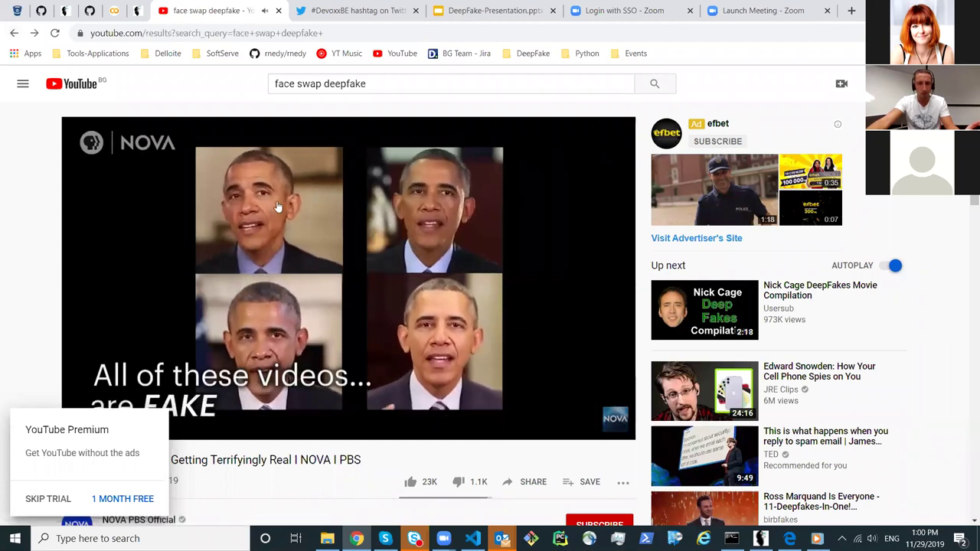
left_click(278, 206)
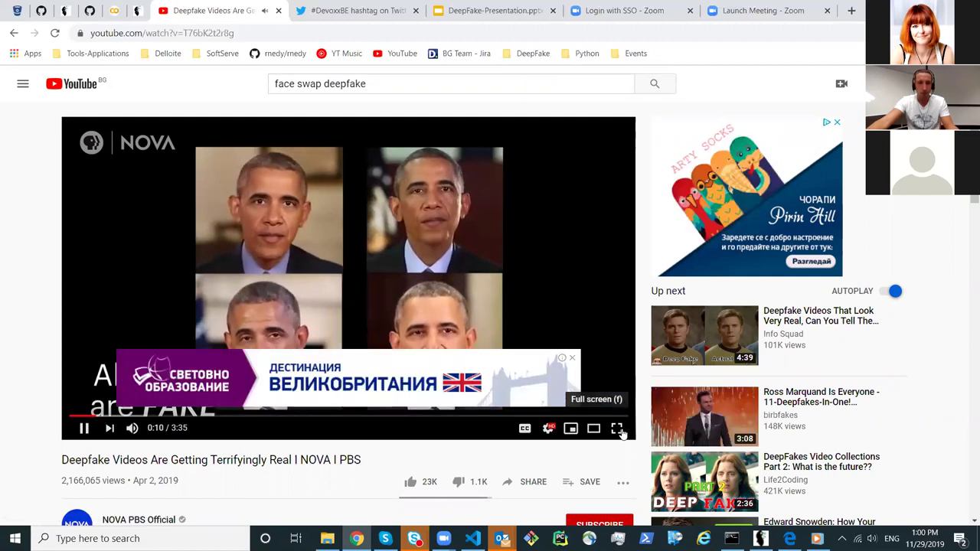
left_click(618, 429)
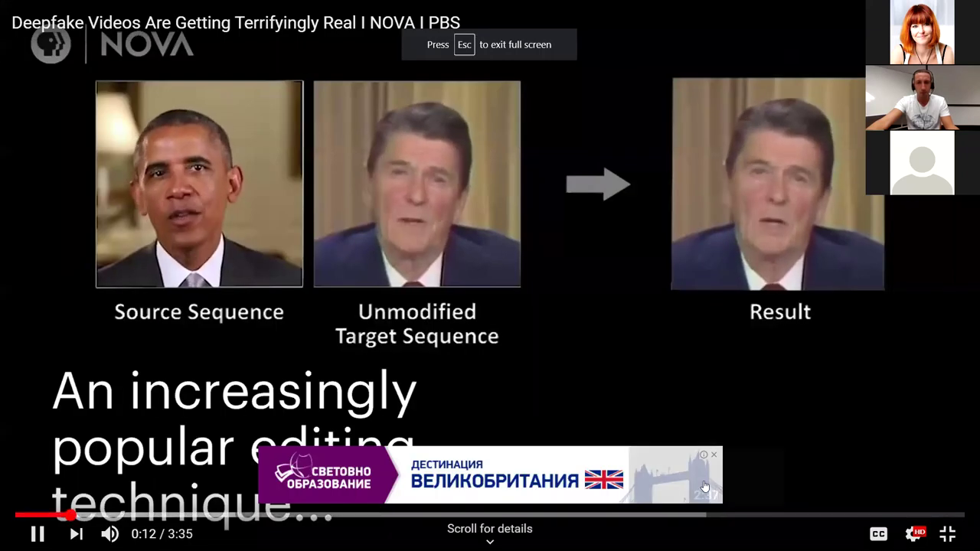
left_click(712, 454)
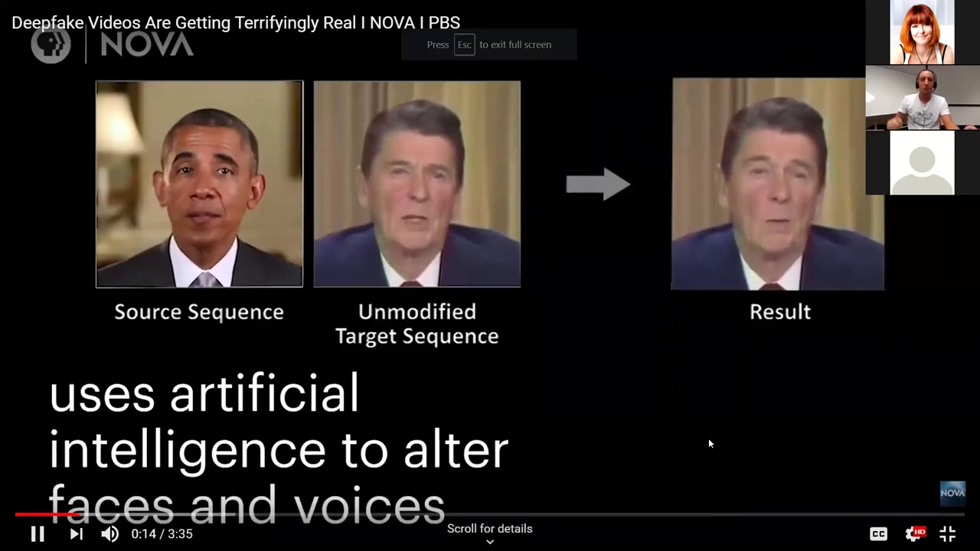